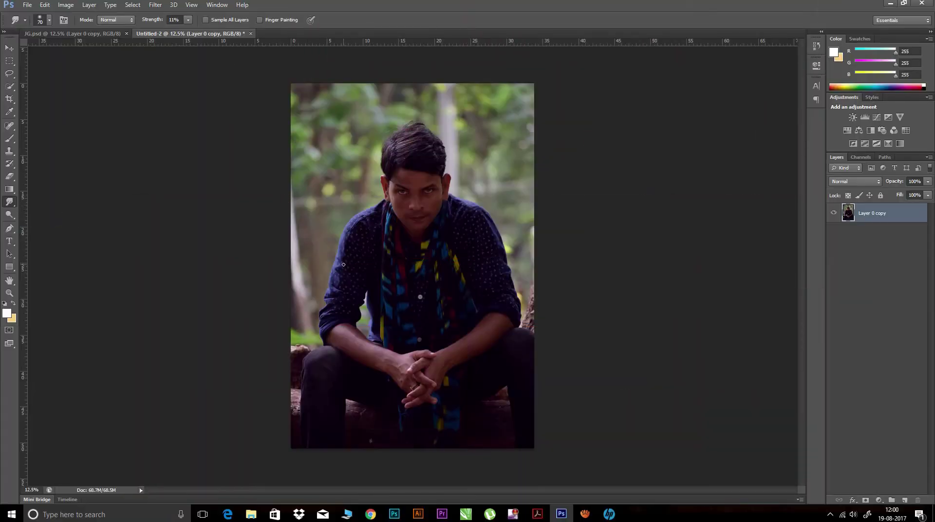
- Zoom in on the face and smudge under the right eye at about 18% strength
key(ctrl+plus)
key(ctrl+plus)
key(ctrl+plus)
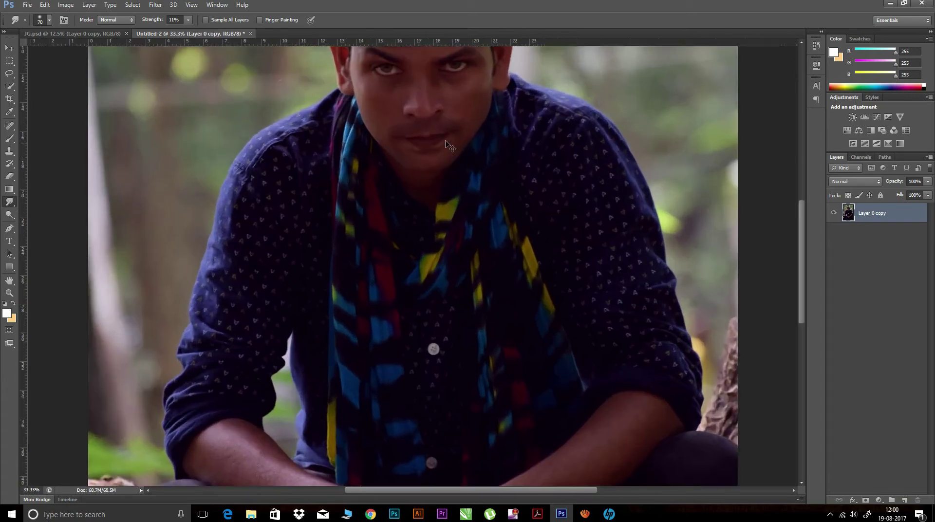
drag(448, 138, 438, 195)
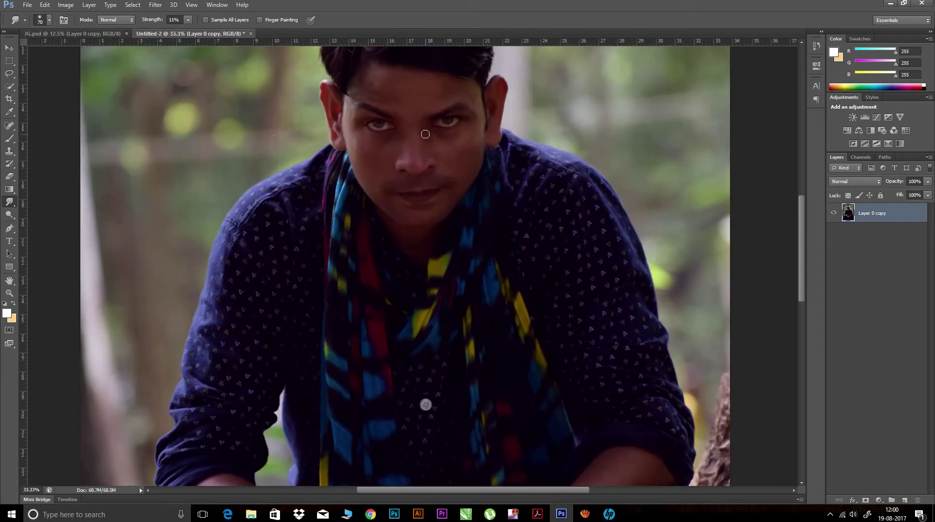
drag(156, 20, 155, 22)
drag(445, 138, 459, 134)
drag(149, 22, 155, 21)
click(9, 125)
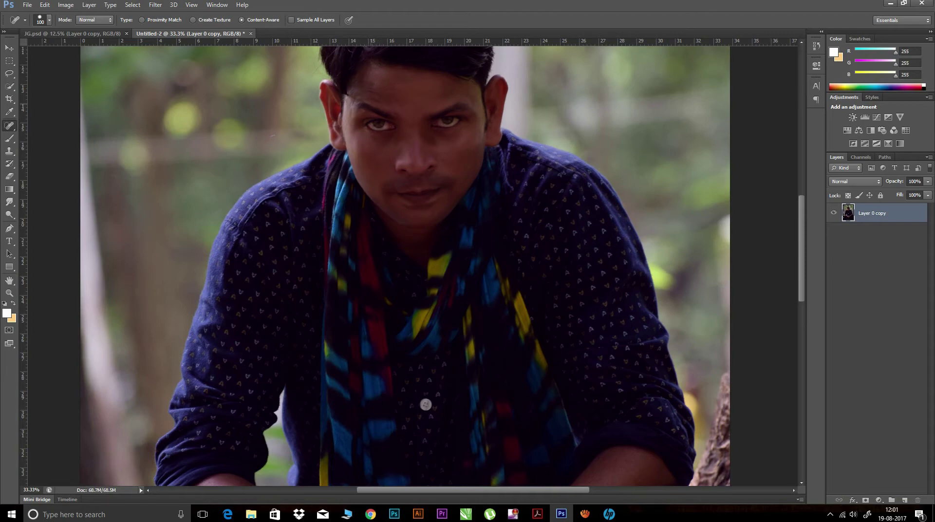
- Undo the forehead mole heal, then spot-heal spots near the left eye and below the lip
key(ctrl+z)
click(399, 135)
click(412, 201)
drag(442, 188, 440, 189)
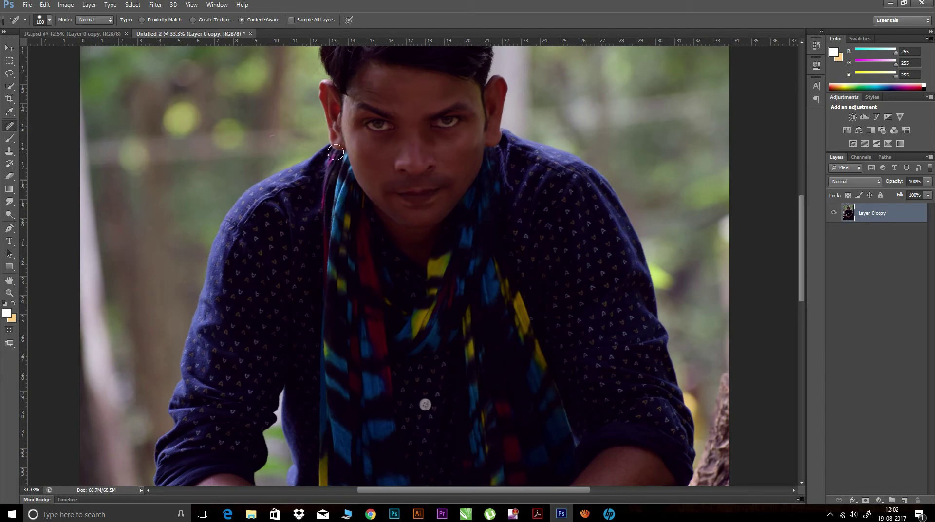
click(10, 60)
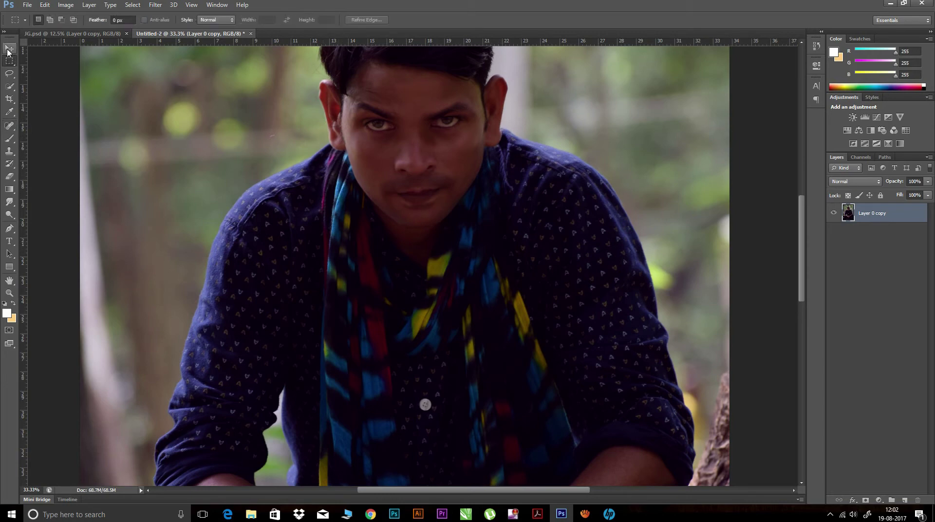
- Add a Curves adjustment layer and raise its midtones to brighten the portrait
click(8, 49)
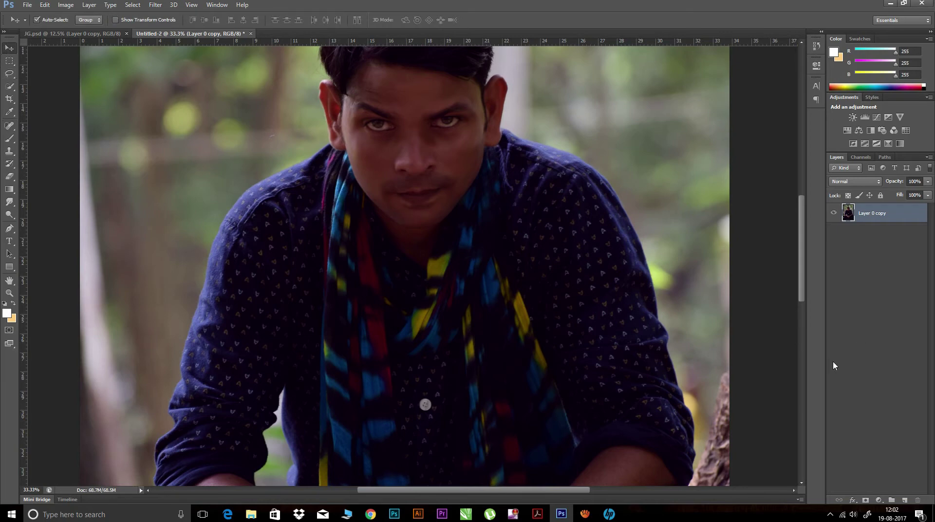
click(879, 500)
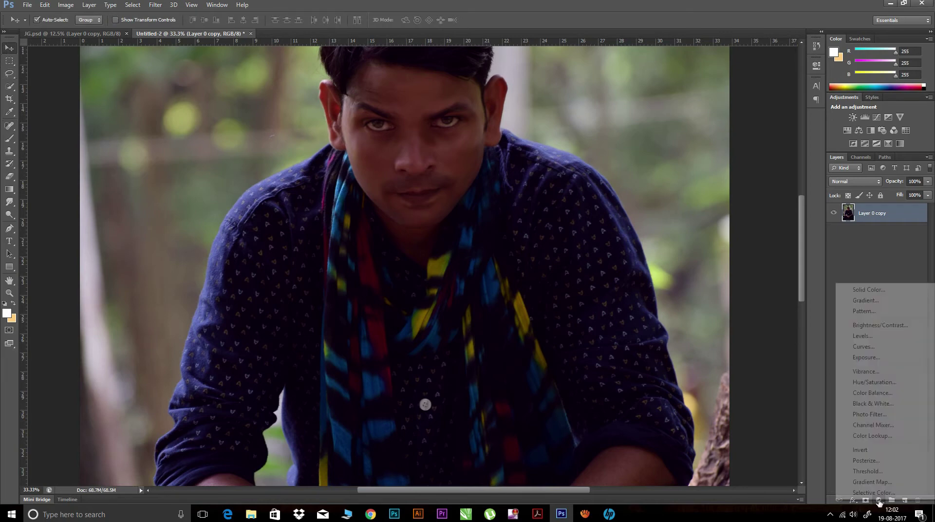
click(865, 349)
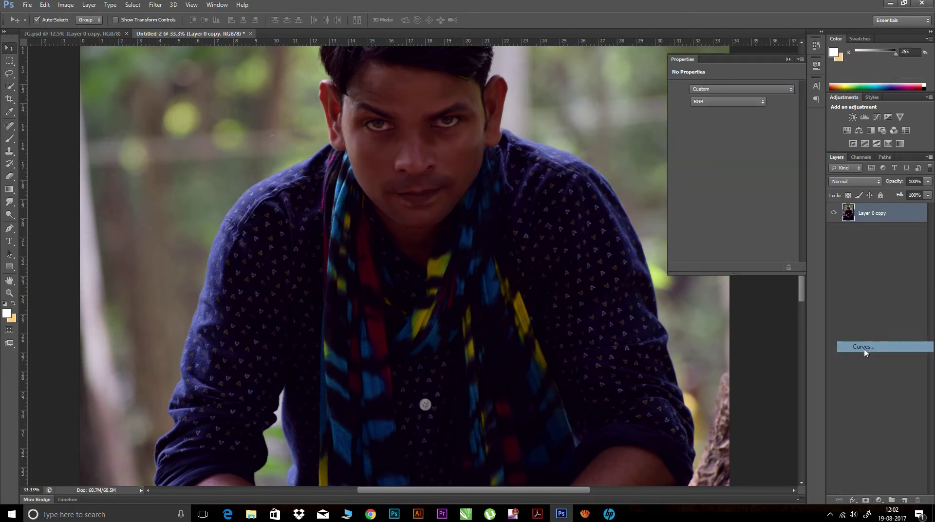
drag(749, 154, 739, 149)
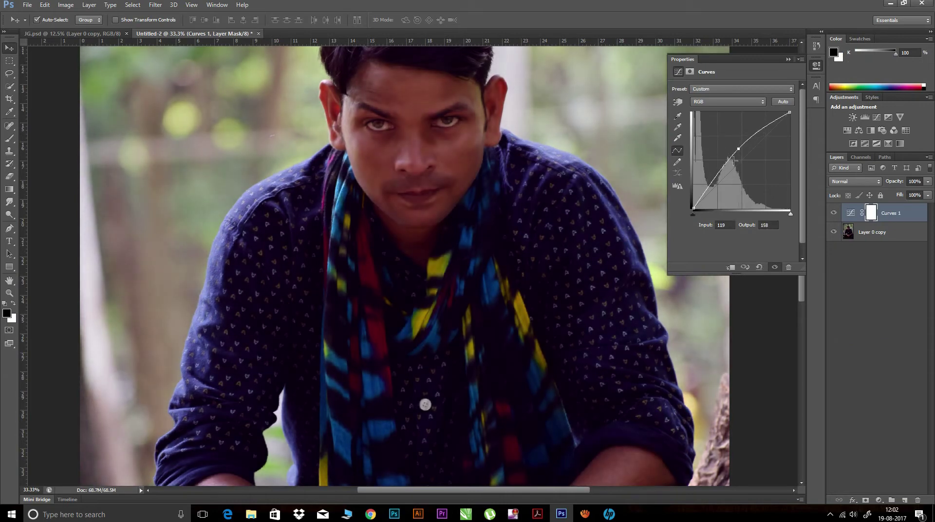
key(ctrl+minus)
key(ctrl+minus)
key(ctrl+minus)
drag(739, 149, 730, 145)
- Set the shadow point near 16/47, reshape the upper curve, then start deleting Curves 1
drag(699, 196, 698, 189)
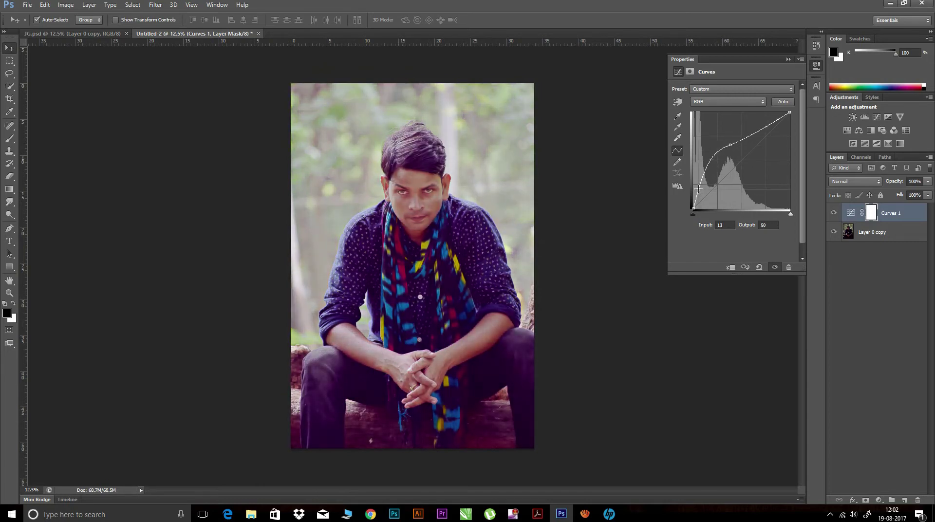
drag(730, 144, 750, 124)
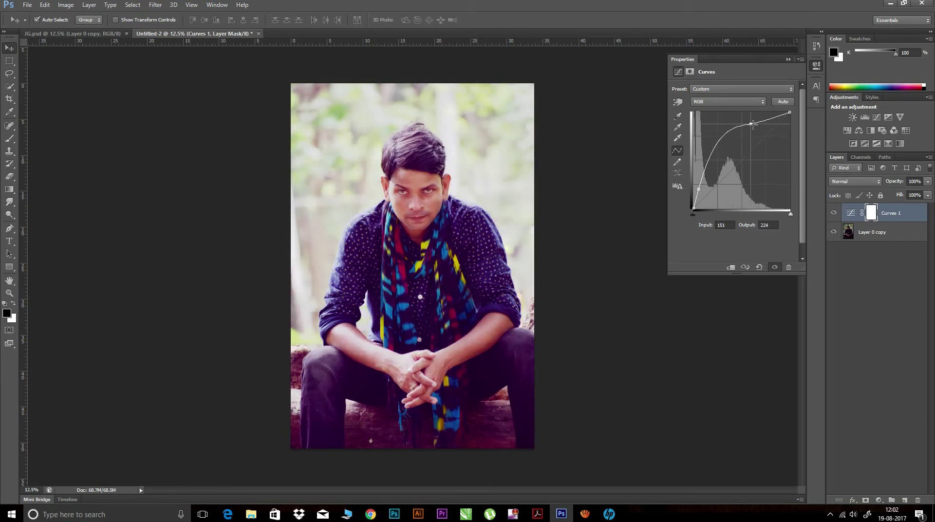
click(727, 137)
drag(698, 189, 700, 191)
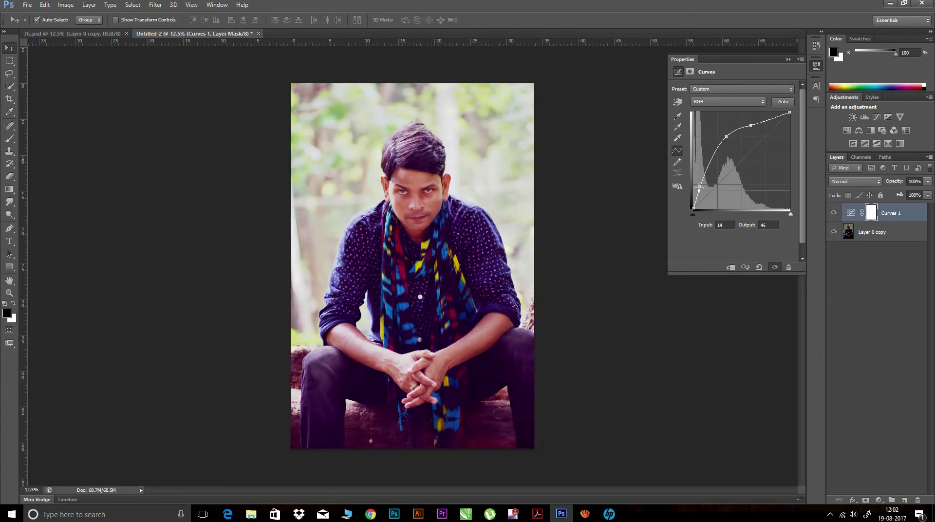
drag(729, 138, 727, 148)
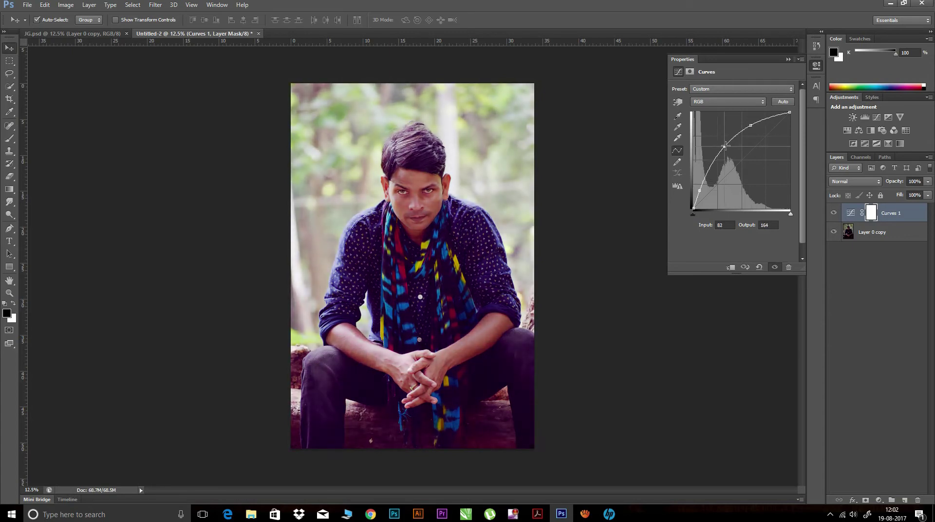
click(789, 267)
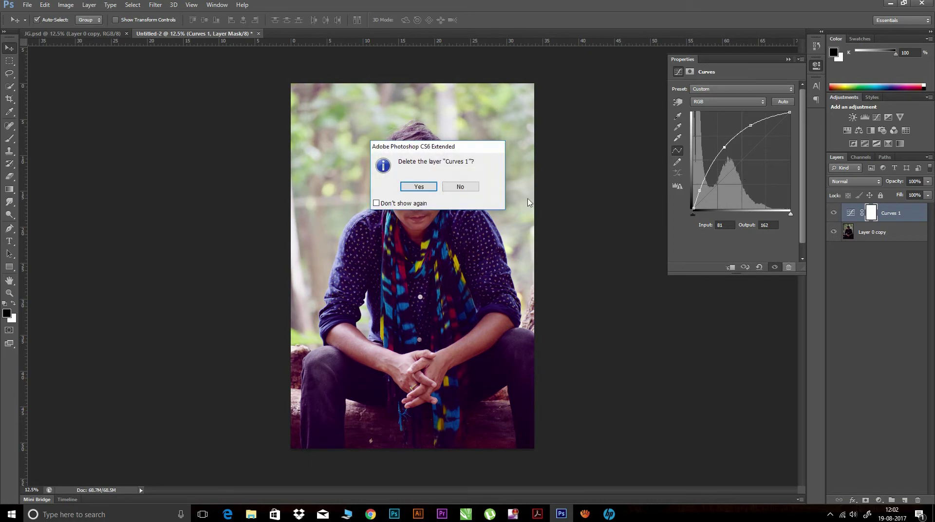
- Replace the old curve with a new Curves layer, one point raised to about 173/229
click(415, 191)
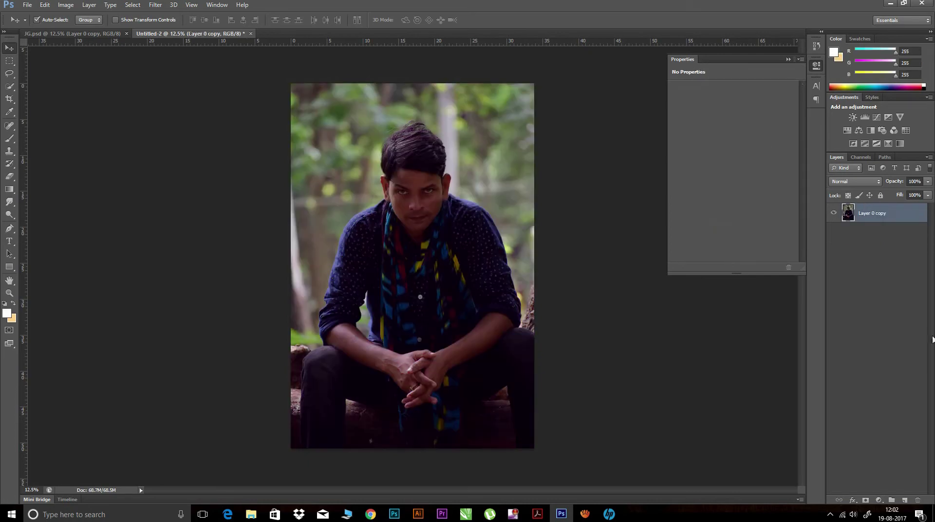
click(879, 500)
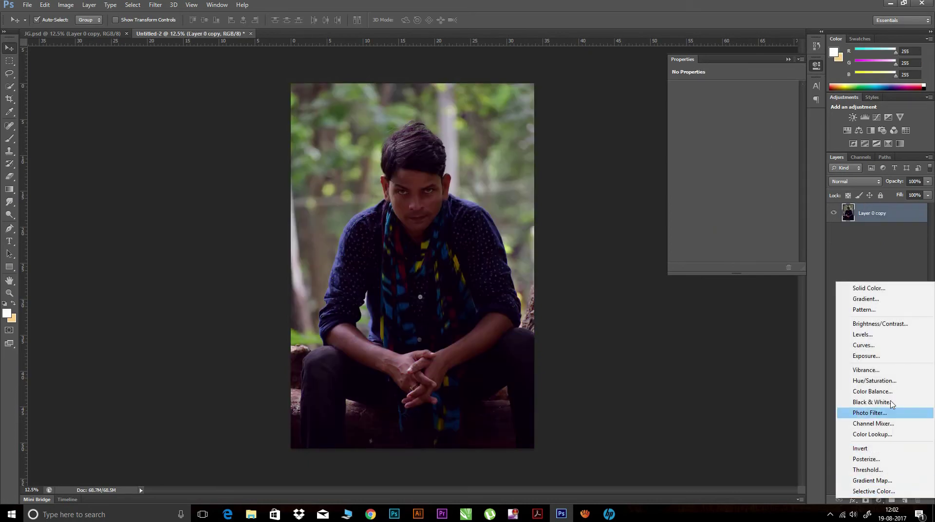
click(868, 345)
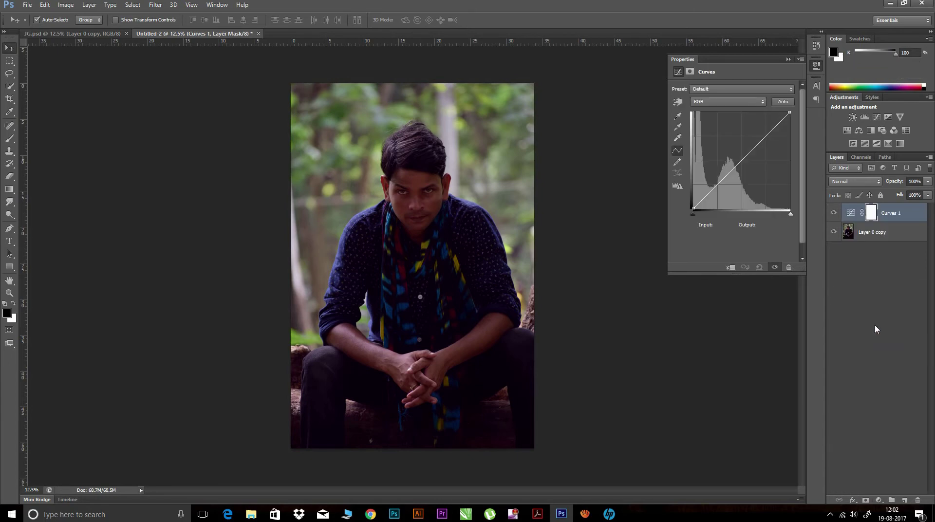
mouse_move(741, 161)
mouse_down()
mouse_move(730, 151)
mouse_move(750, 125)
mouse_up()
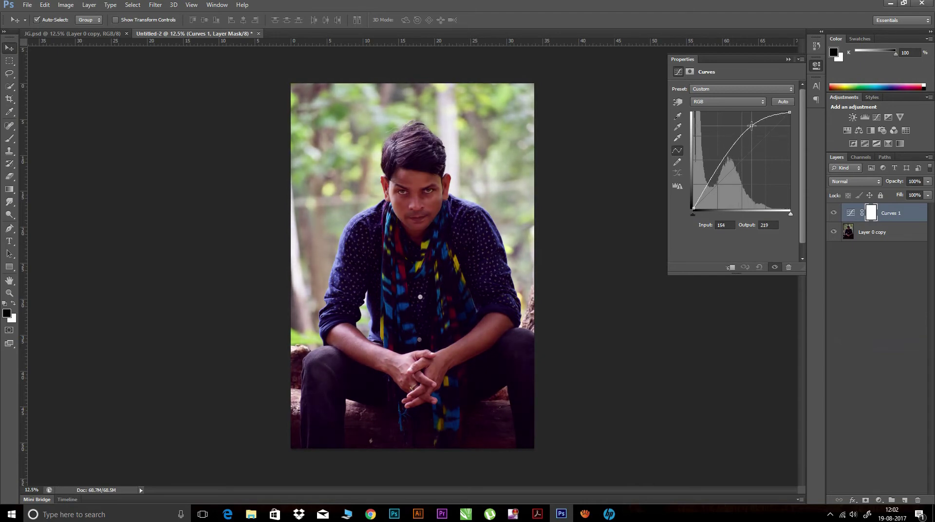
drag(751, 125, 753, 126)
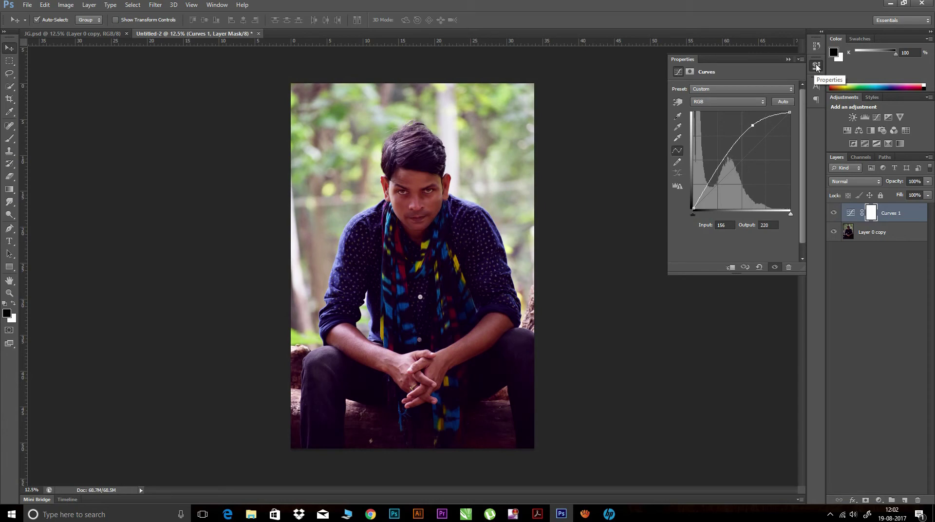
click(725, 225)
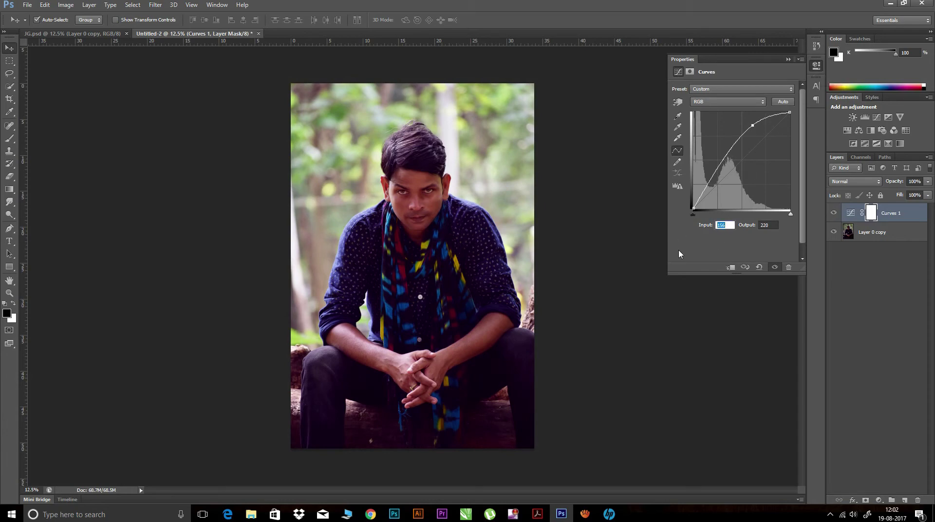
text(190)
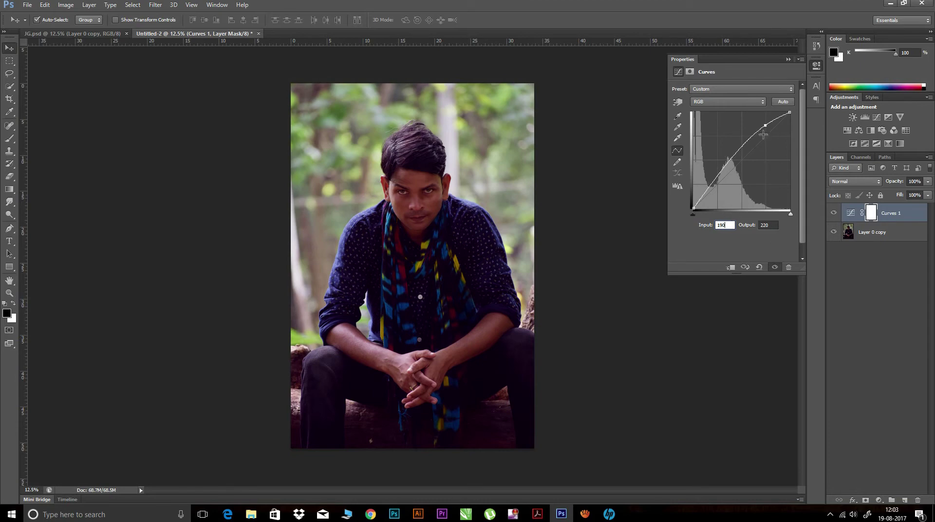
drag(767, 125, 759, 121)
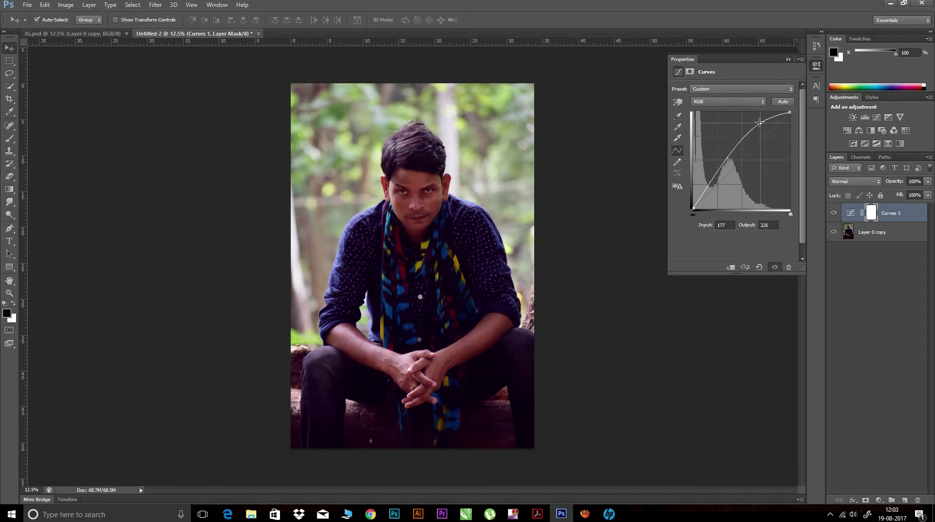
click(817, 66)
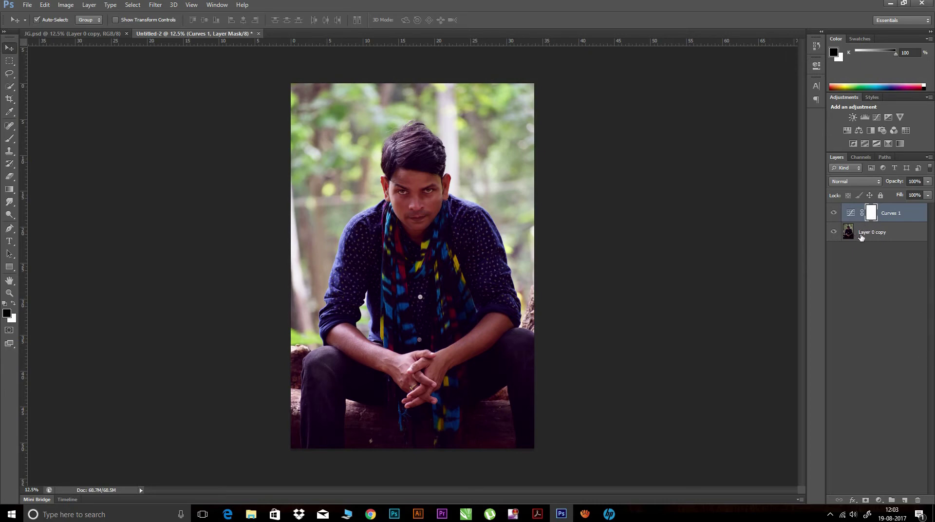
- Invert the Curves 1 mask and invert it back to restore the brightening
key(ctrl+i)
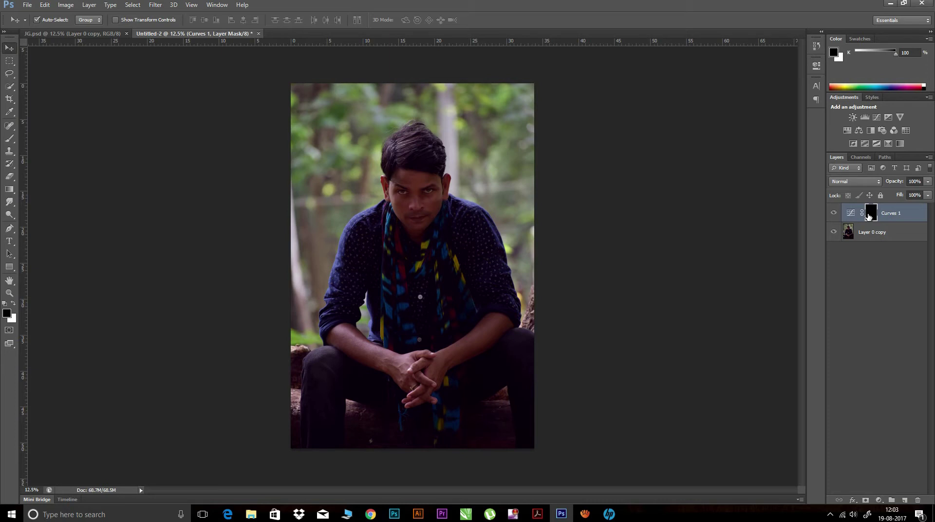
key(ctrl+i)
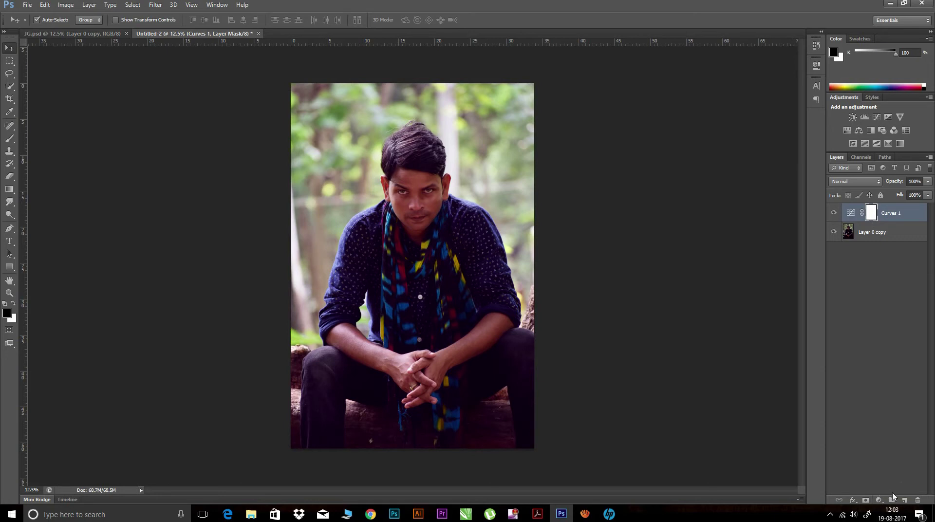
click(878, 501)
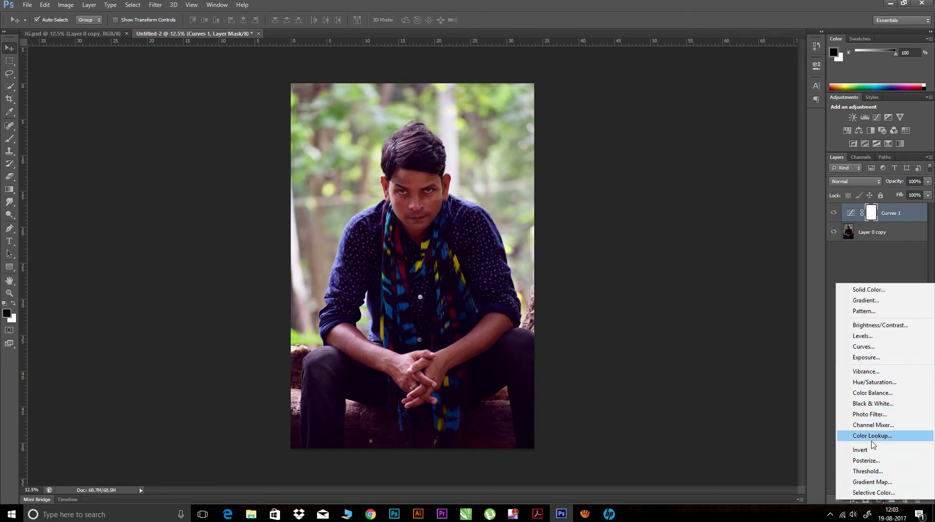
- Add a Selective Color layer and tone down the Reds to Cyan -74, Black -55
click(874, 493)
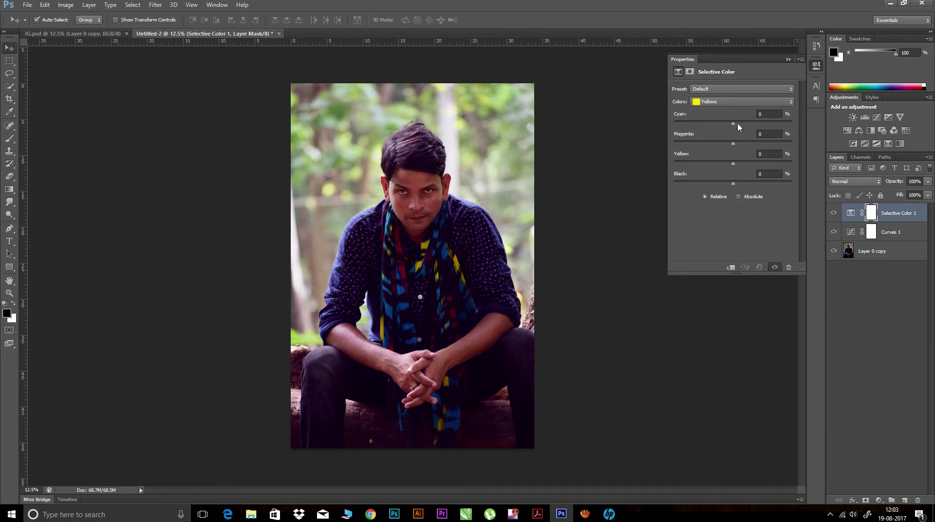
drag(733, 124, 700, 125)
click(719, 102)
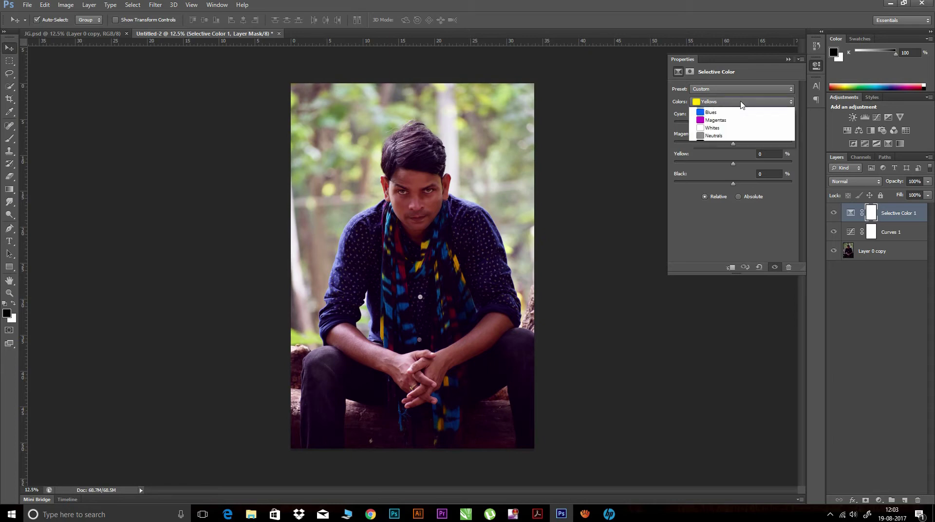
click(720, 95)
drag(734, 123, 696, 123)
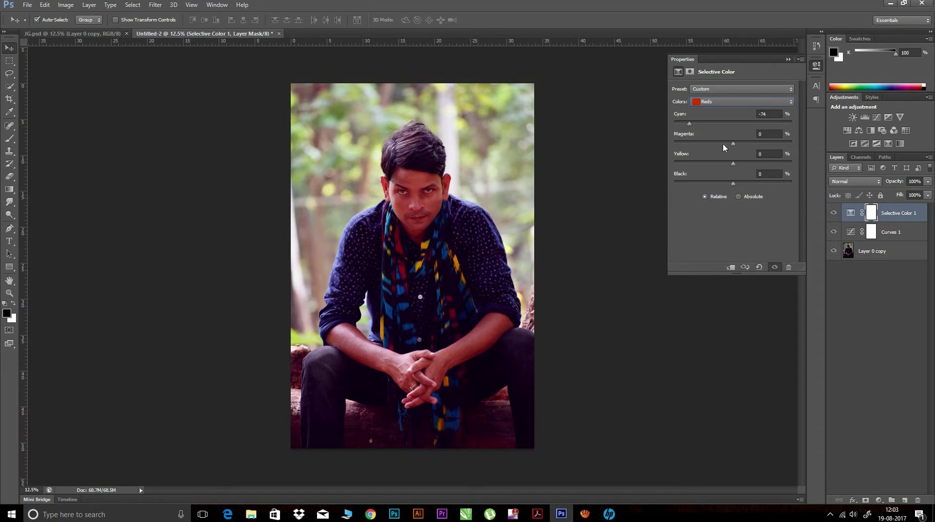
drag(733, 144, 710, 146)
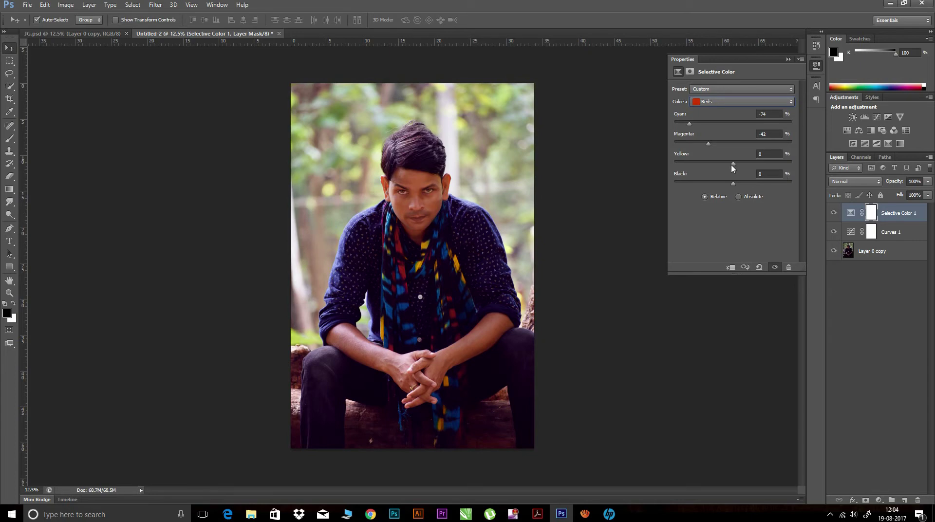
drag(743, 166, 737, 163)
drag(729, 184, 703, 184)
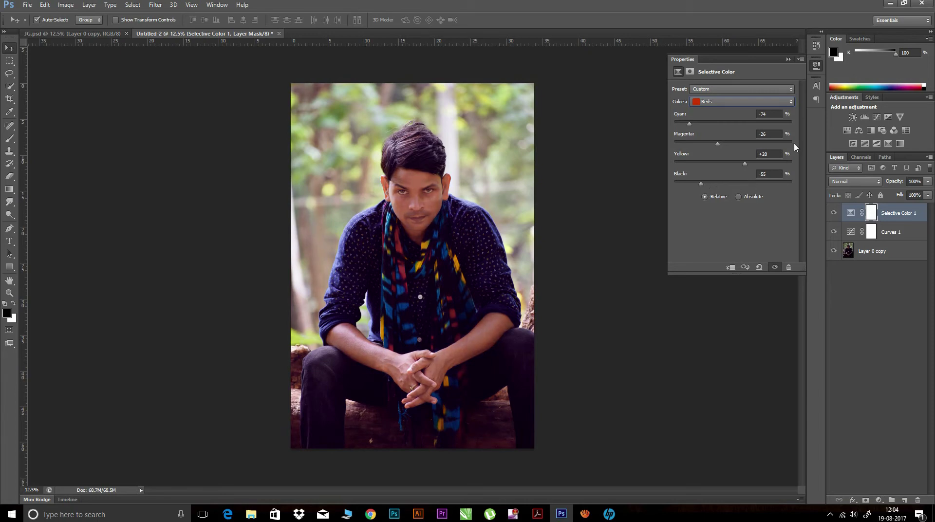
- Rework the Yellows to Cyan -57, Magenta +40, Black +90 and close Properties
click(759, 103)
click(729, 122)
drag(700, 125, 709, 128)
mouse_move(745, 144)
mouse_down()
mouse_move(758, 143)
mouse_move(714, 165)
mouse_up()
drag(734, 183, 786, 184)
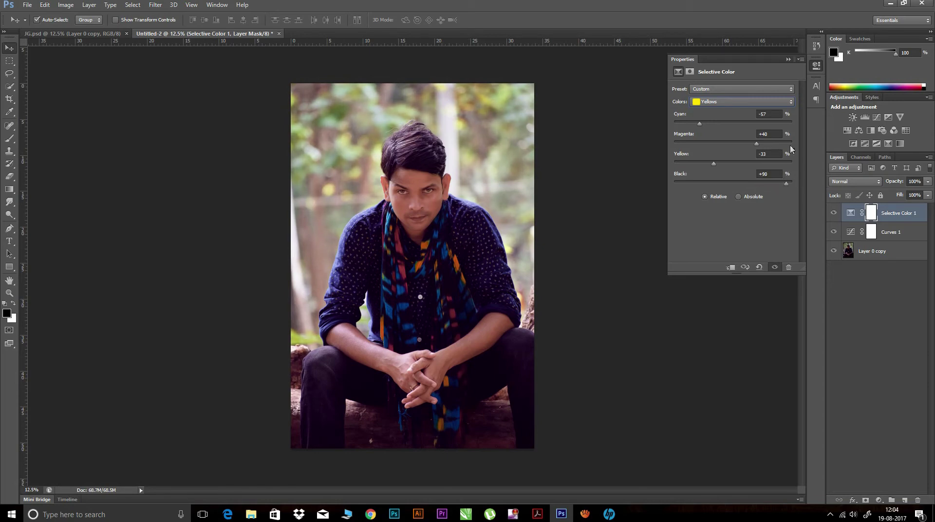
click(817, 65)
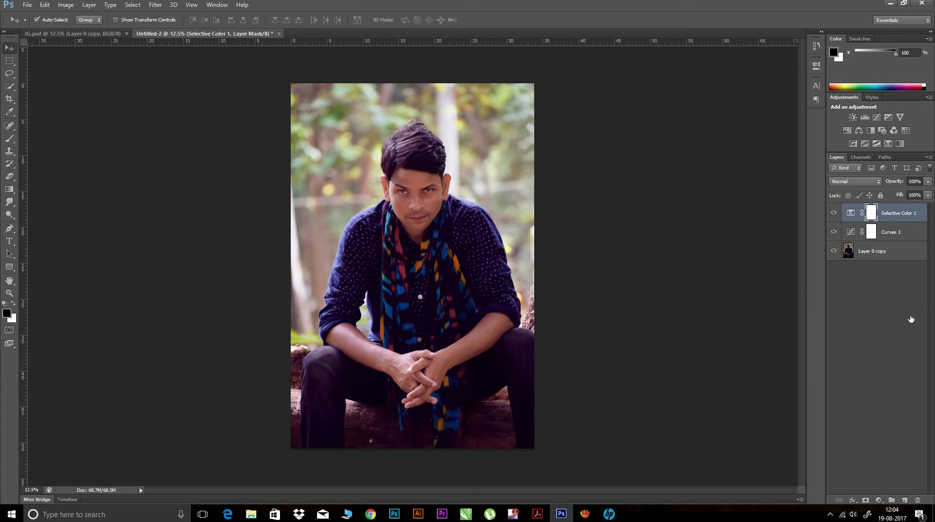
click(879, 500)
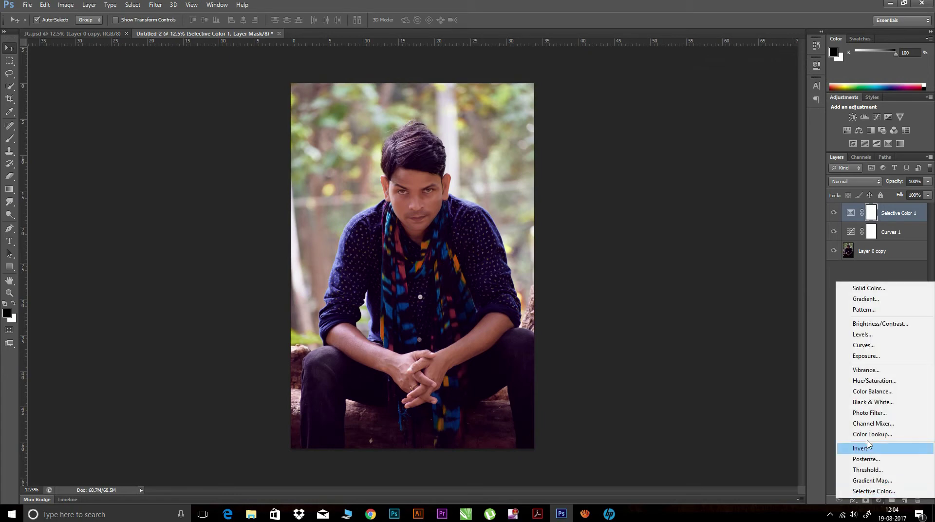
- Add a Gradient Fill layer with a black-to-transparent gradient
click(865, 301)
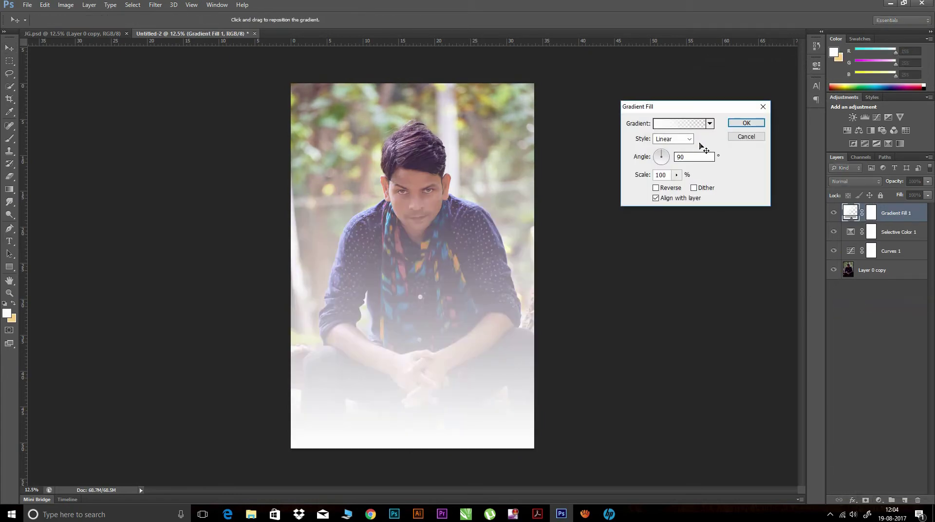
click(692, 127)
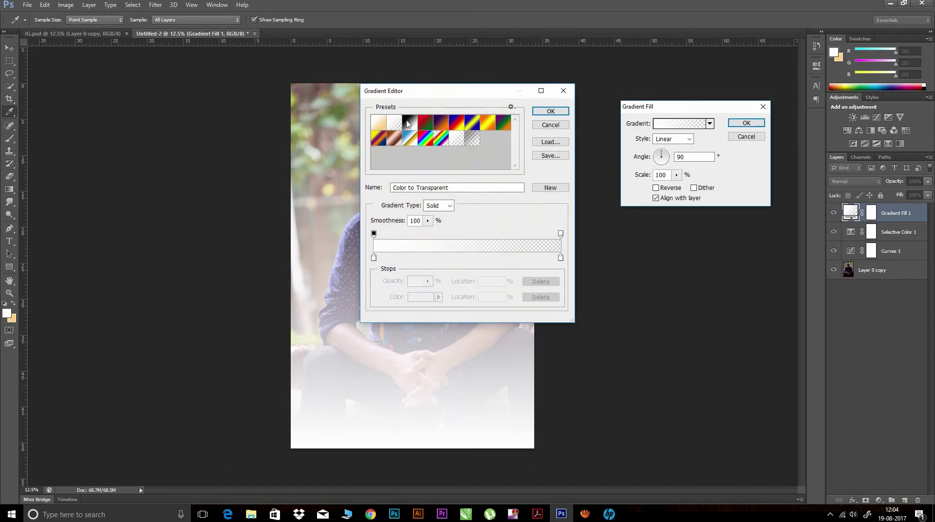
click(396, 125)
drag(374, 257, 375, 258)
click(420, 297)
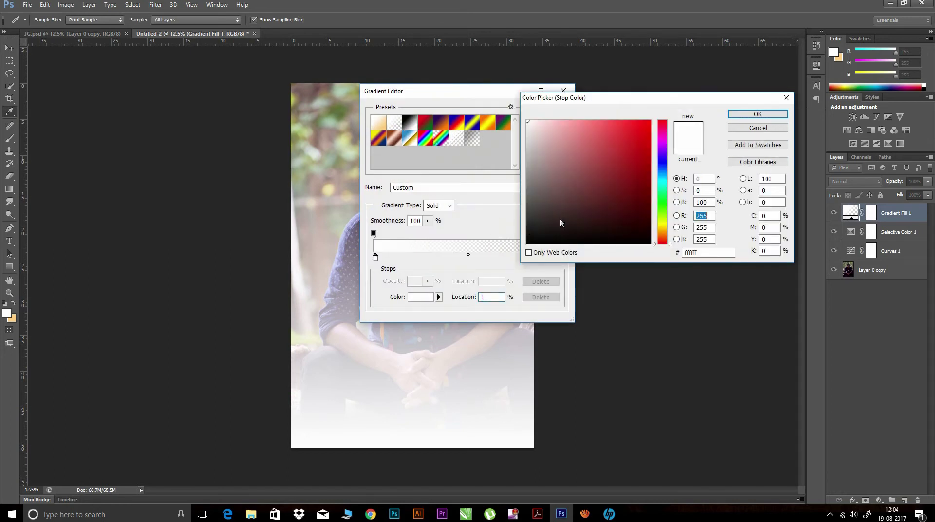
drag(561, 223, 502, 271)
click(747, 116)
click(549, 113)
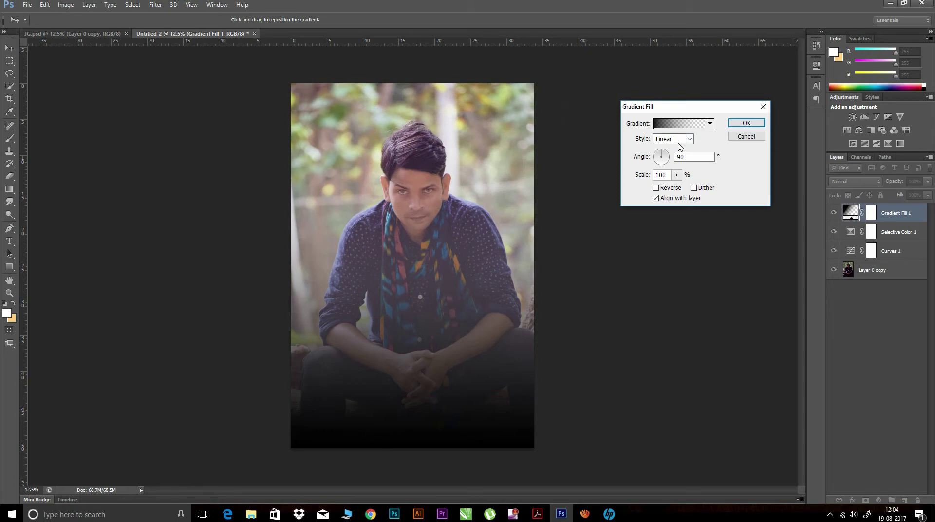
- Make the gradient radial and reversed, set 66% opacity, and target its mask with default colours
click(684, 141)
click(668, 153)
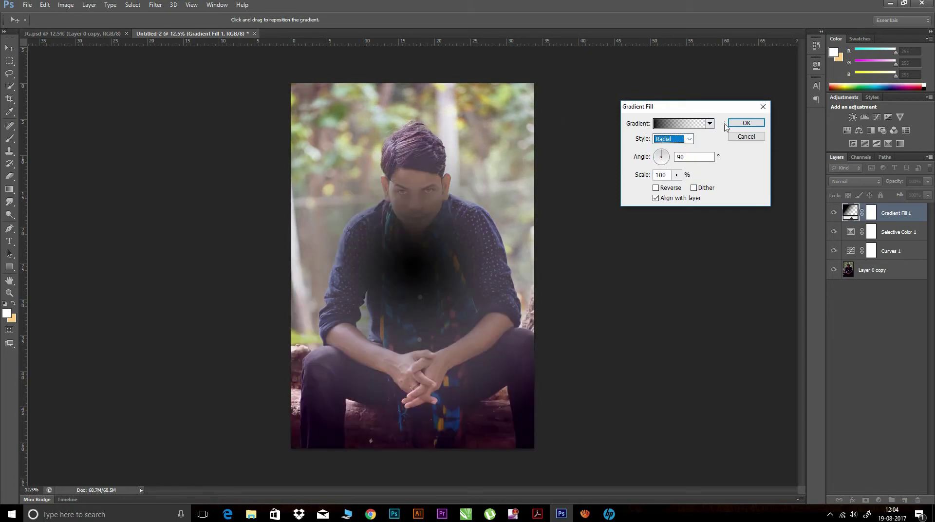
click(656, 187)
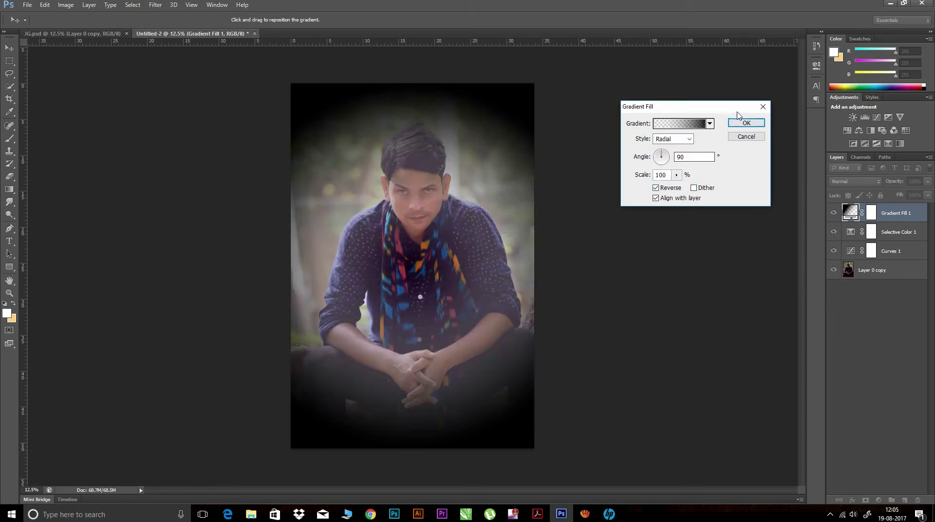
click(749, 125)
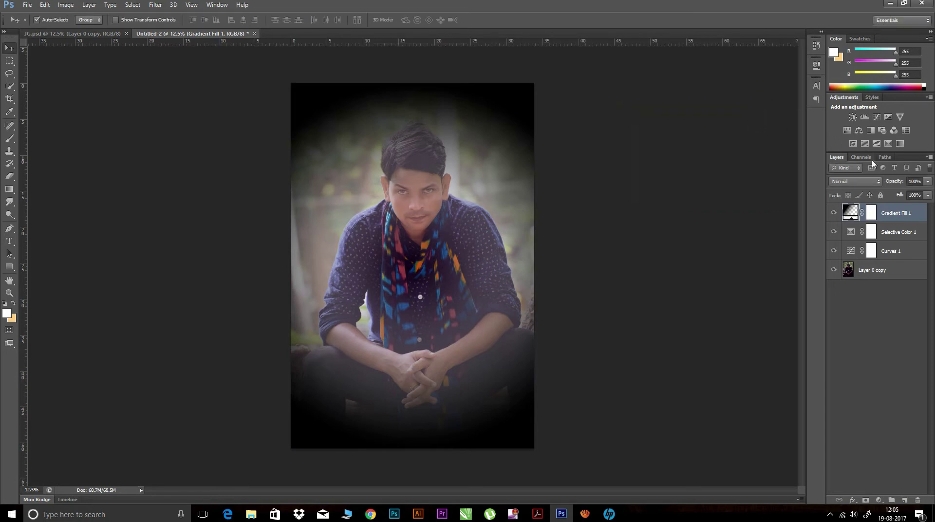
drag(904, 180, 882, 182)
click(872, 213)
key(d)
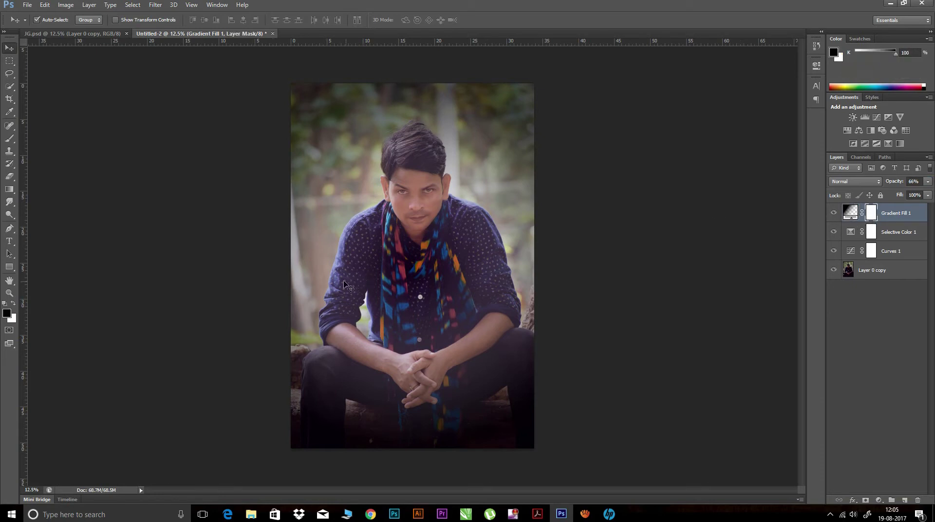
click(9, 140)
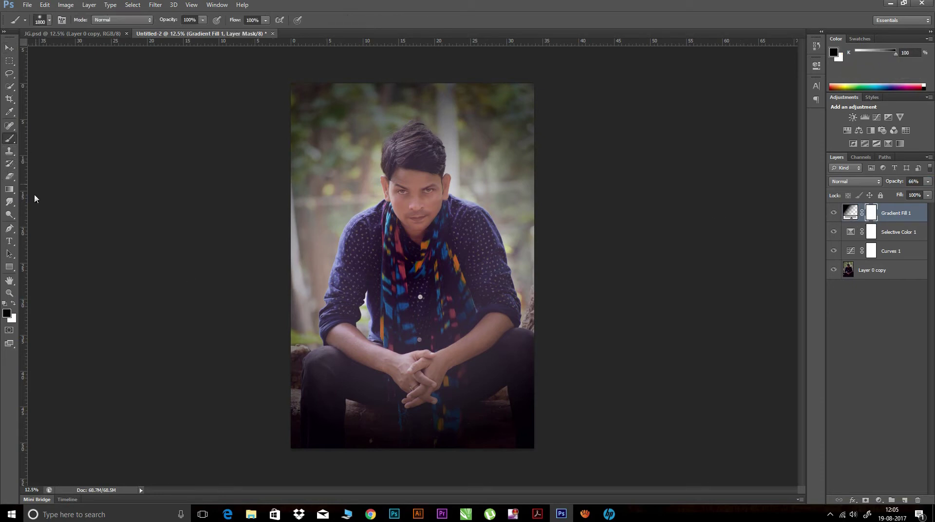
- With a smaller brush at 37% opacity, paint the vignette mask off the hair, face and body
key(bracketleft)
key(bracketleft)
drag(176, 23, 164, 23)
key(bracketleft)
key(bracketleft)
key(bracketleft)
drag(412, 152, 441, 145)
key(bracketleft)
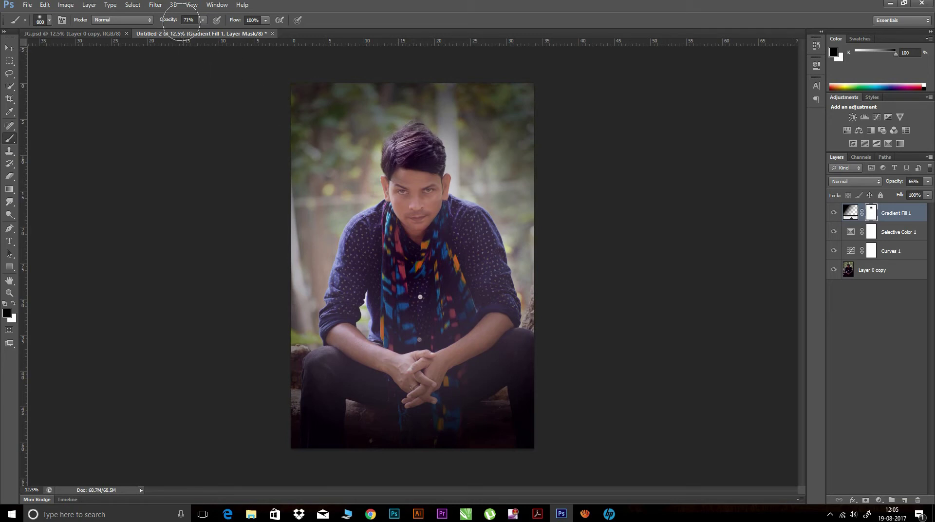
drag(168, 22, 158, 22)
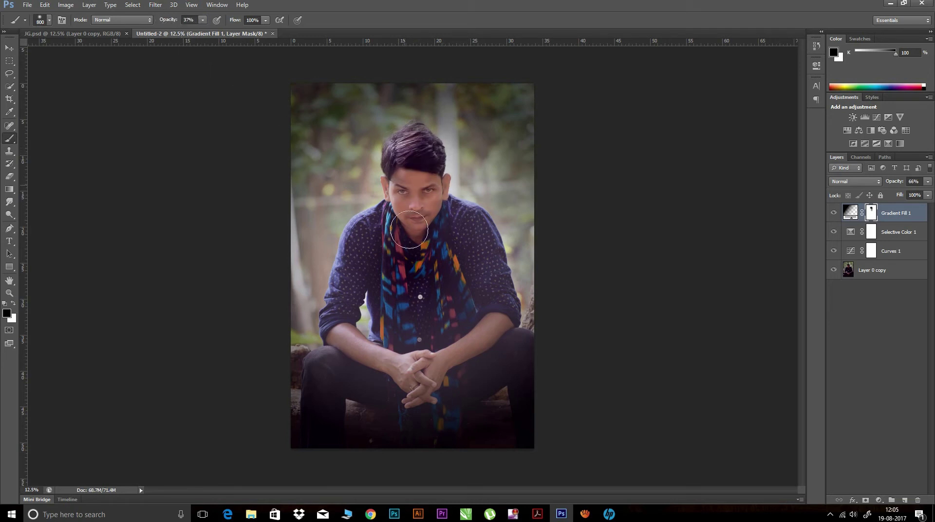
drag(410, 230, 365, 228)
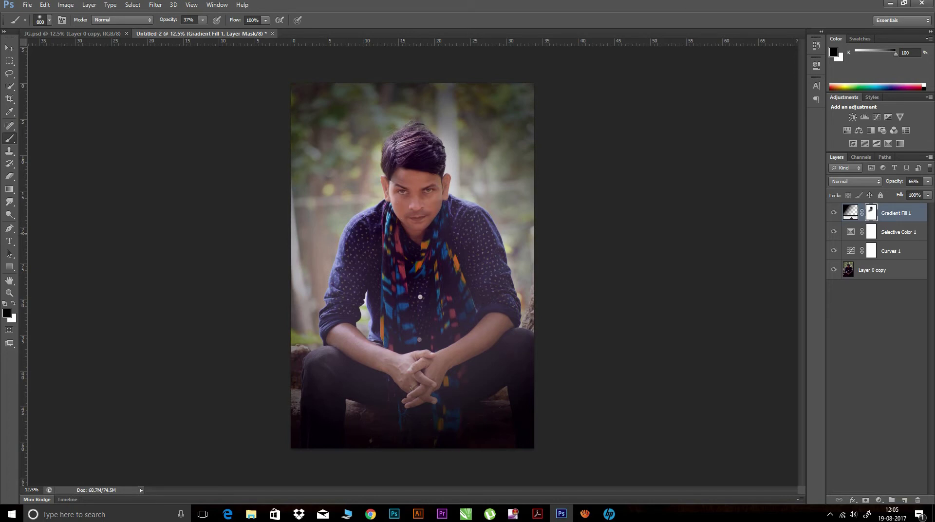
- Paint the vignette mask off the clasped hands and lower-left area, then start saving
key(bracketleft)
drag(404, 363, 392, 381)
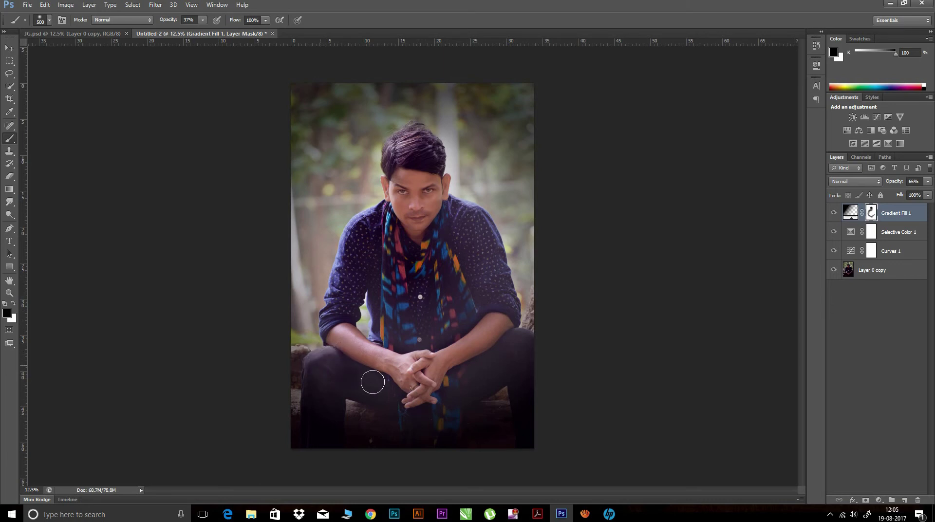
click(300, 400)
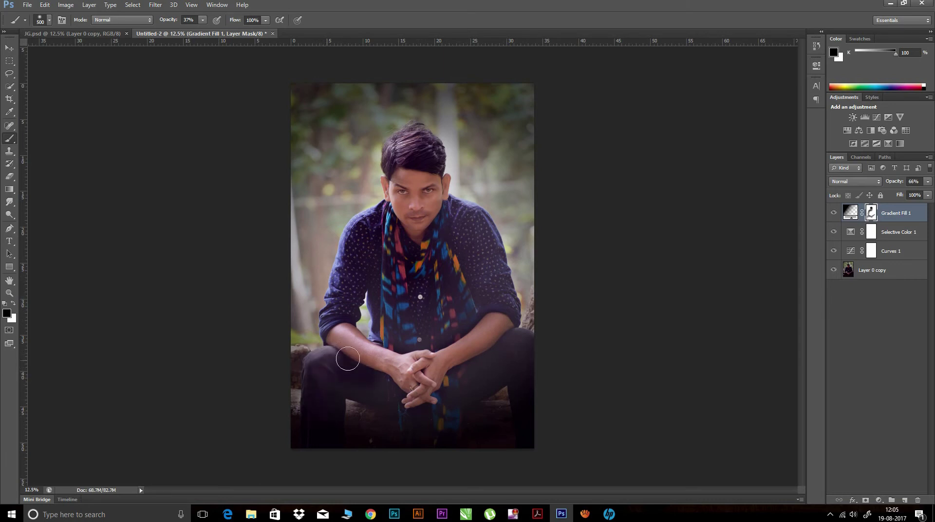
key(bracketleft)
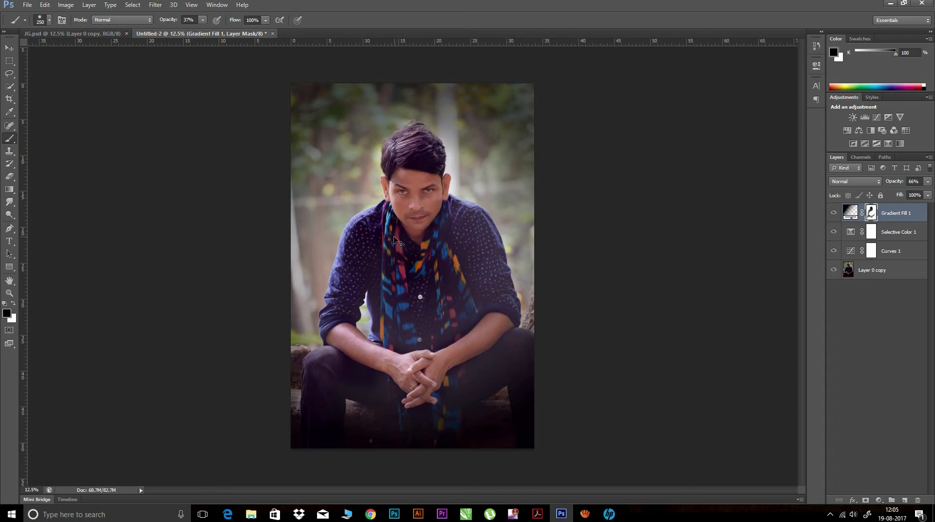
key(ctrl+s)
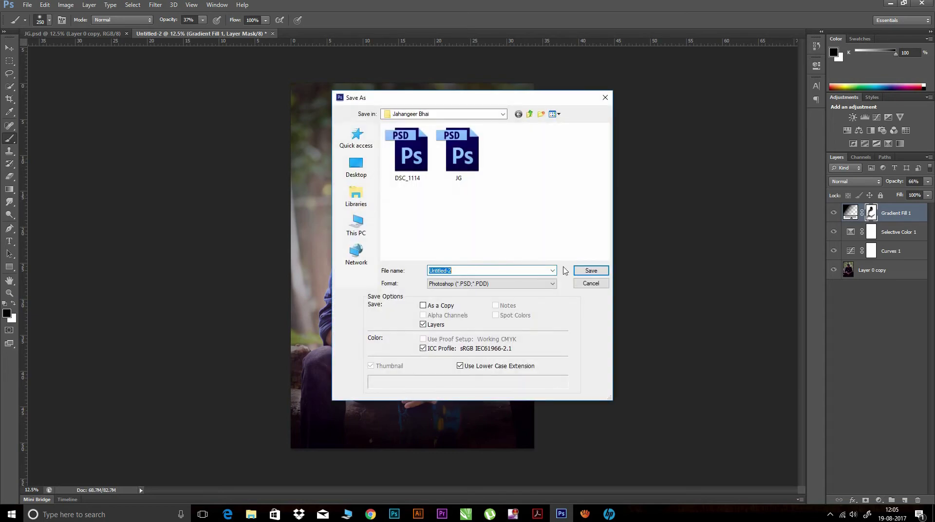
- Save the portrait as Untitled-2.psd and paint the vignette mask off the right shoulder
click(591, 270)
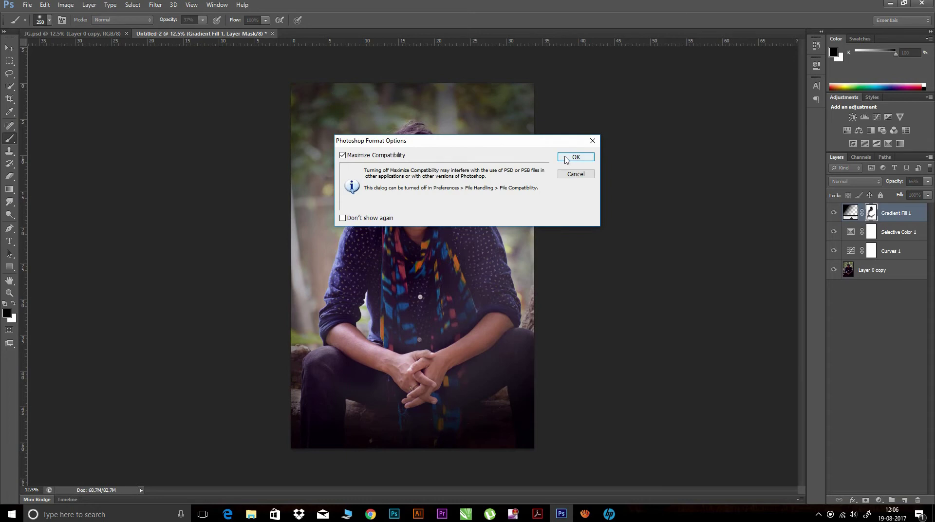
click(565, 157)
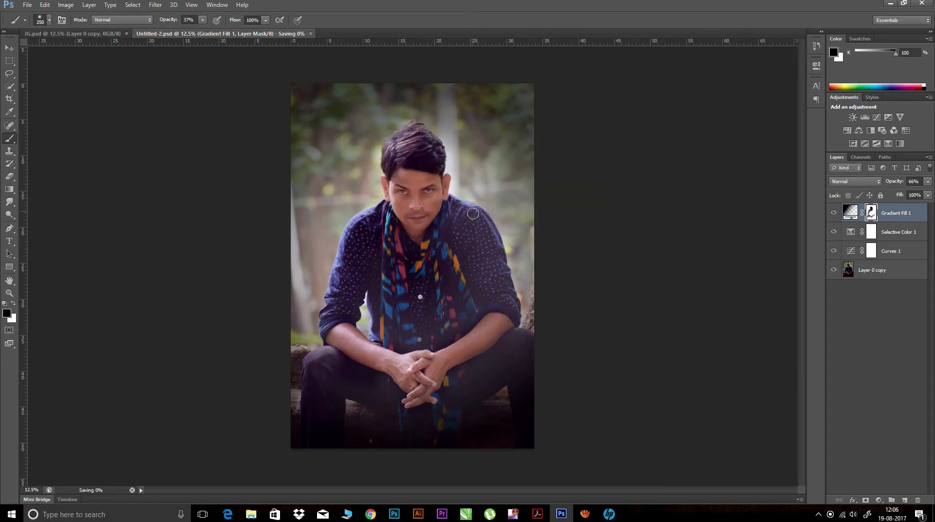
click(450, 200)
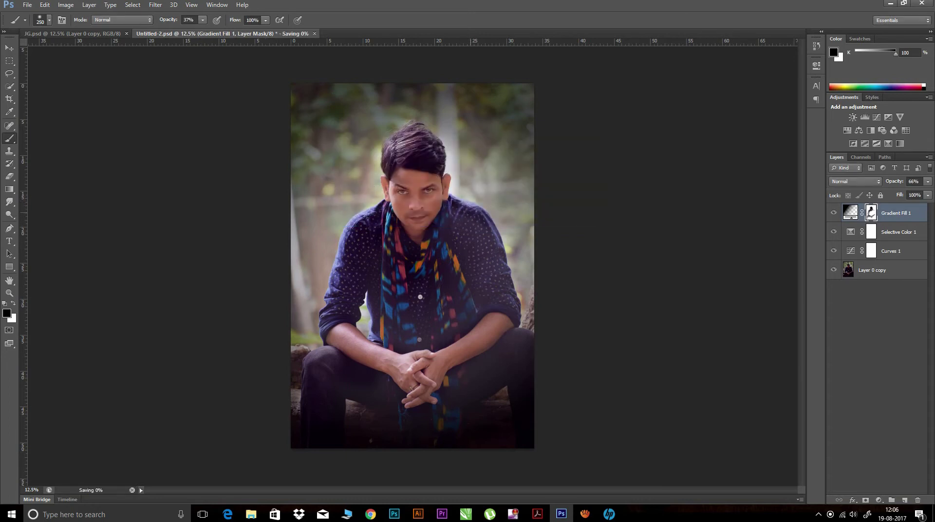
drag(469, 225, 498, 255)
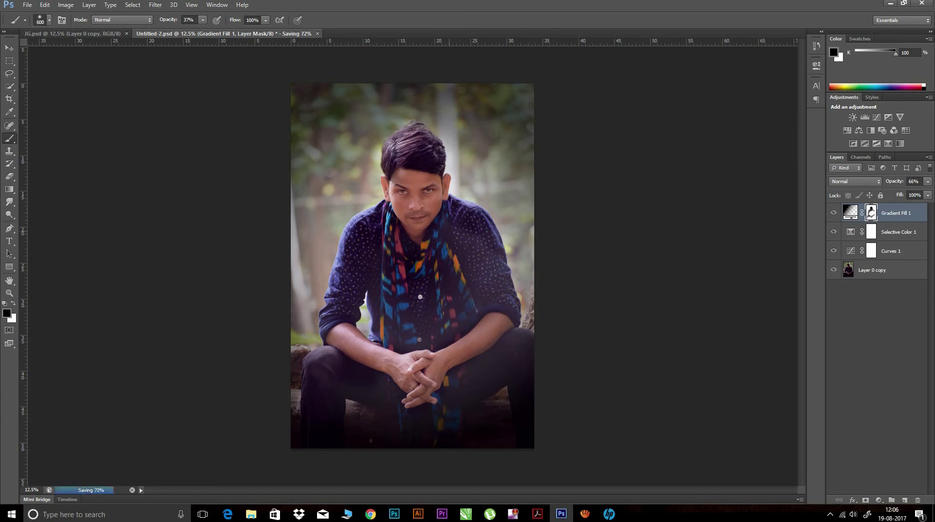
mouse_move(476, 244)
mouse_down()
mouse_move(450, 230)
mouse_move(487, 275)
mouse_up()
- Paint more of the vignette mask off the right shoulder and the left knee
drag(453, 221, 493, 286)
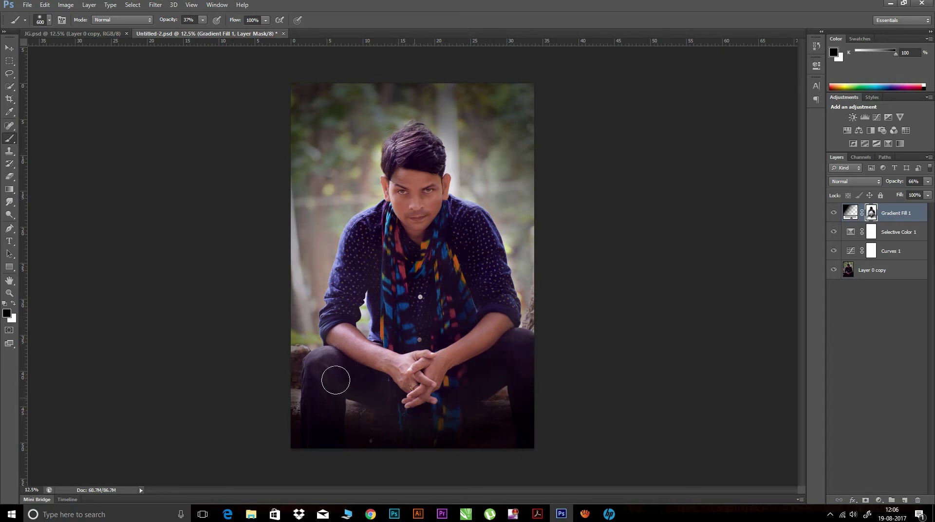
drag(323, 372, 328, 380)
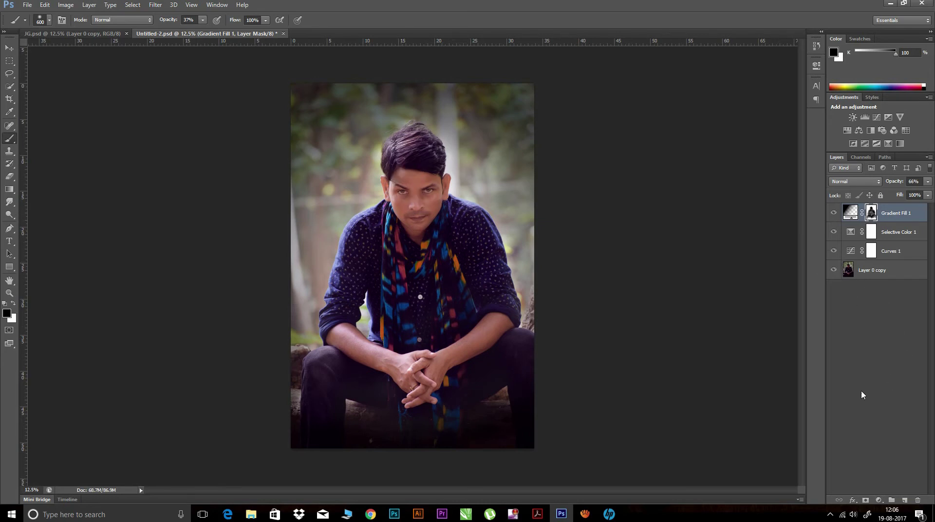
- Add a Color Balance layer and nudge the midtones toward red and blue
click(878, 500)
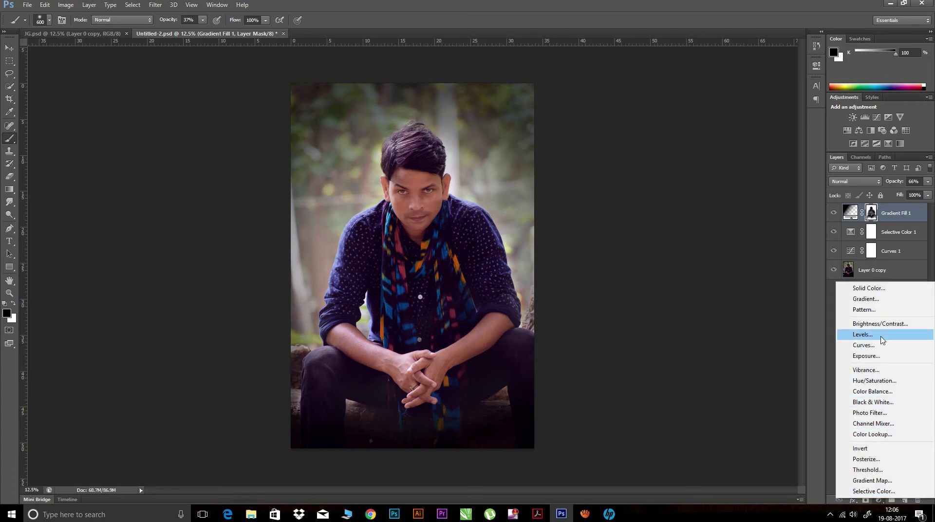
click(872, 392)
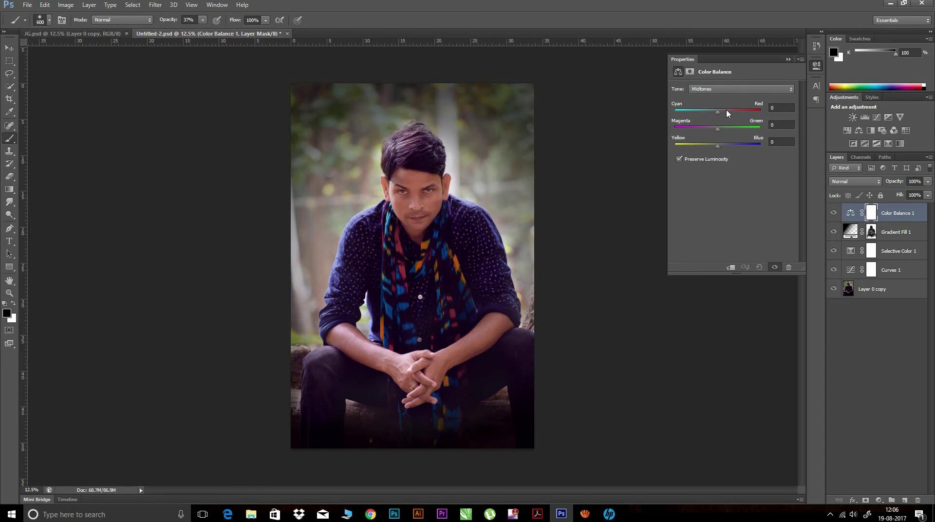
drag(718, 112, 724, 115)
drag(718, 146, 716, 148)
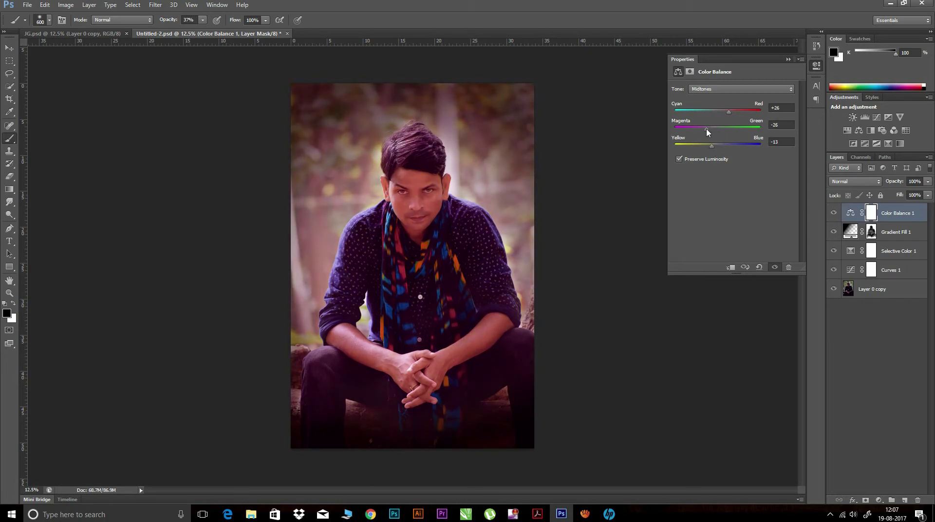
drag(723, 147, 726, 147)
- Set the Shadows to Cyan-Red -28 and Yellow-Blue +4, then close Properties
click(737, 89)
click(713, 101)
drag(718, 112, 709, 113)
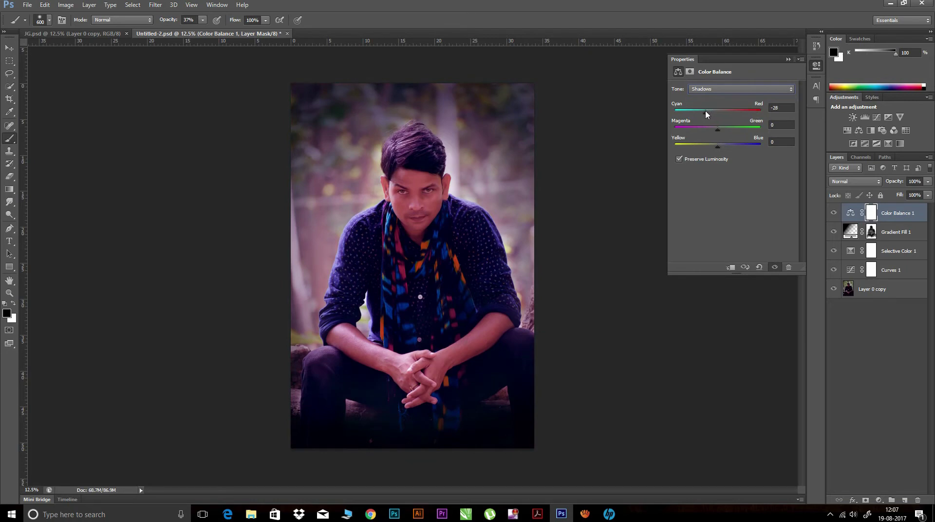
mouse_move(717, 145)
mouse_down()
mouse_move(723, 130)
mouse_move(704, 112)
mouse_up()
click(816, 65)
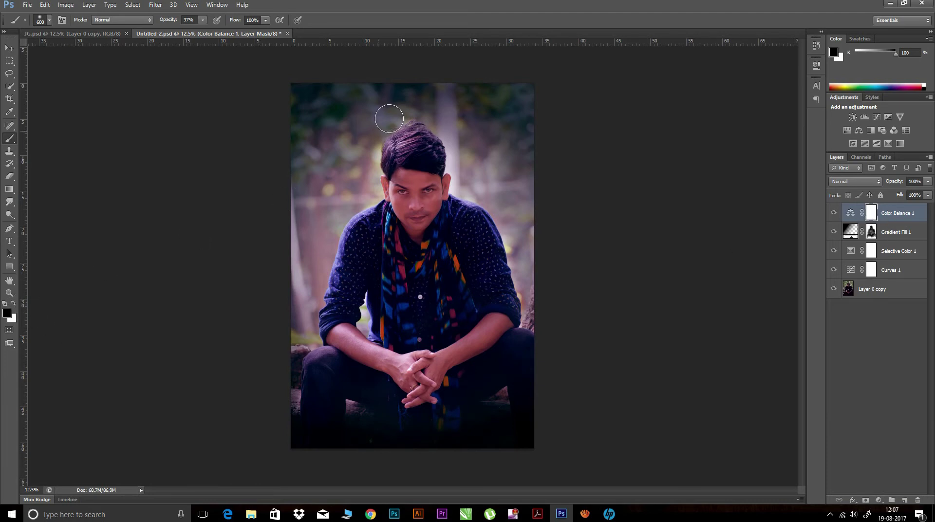
- Paint black on the Color Balance 1 mask over the hair, face, left shoulder and hands
drag(410, 146, 420, 156)
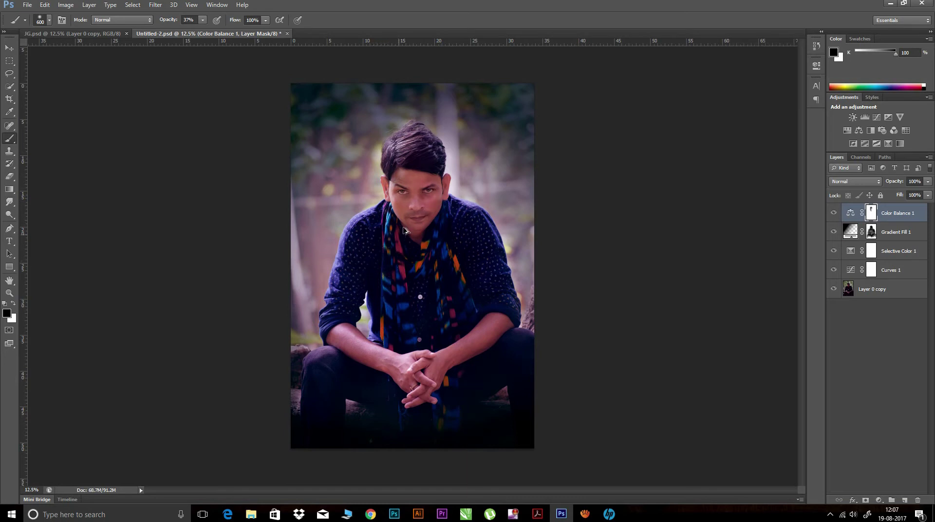
drag(409, 183, 378, 232)
drag(417, 185, 395, 146)
drag(348, 263, 360, 292)
key(bracketleft)
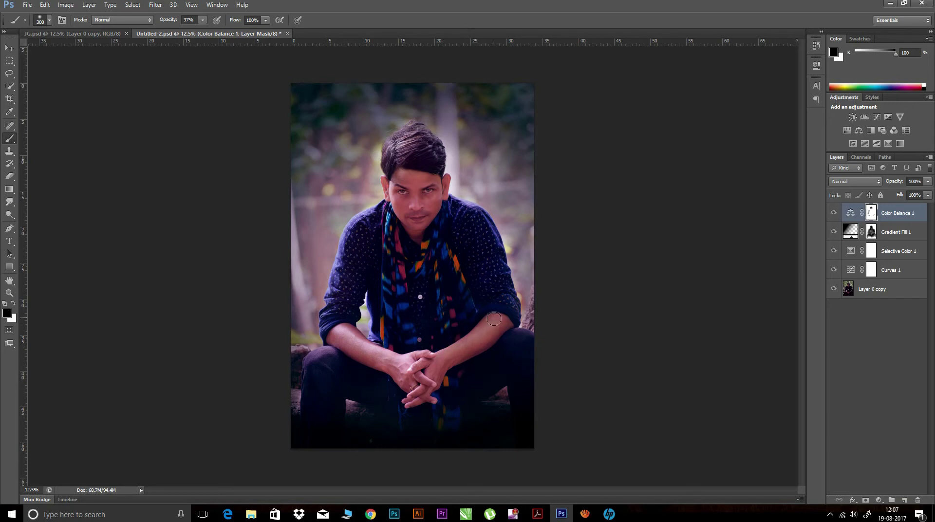
drag(420, 369, 433, 331)
- Set the Color Balance 1 layer opacity to 89%
drag(901, 184, 894, 185)
drag(897, 185, 895, 187)
click(879, 501)
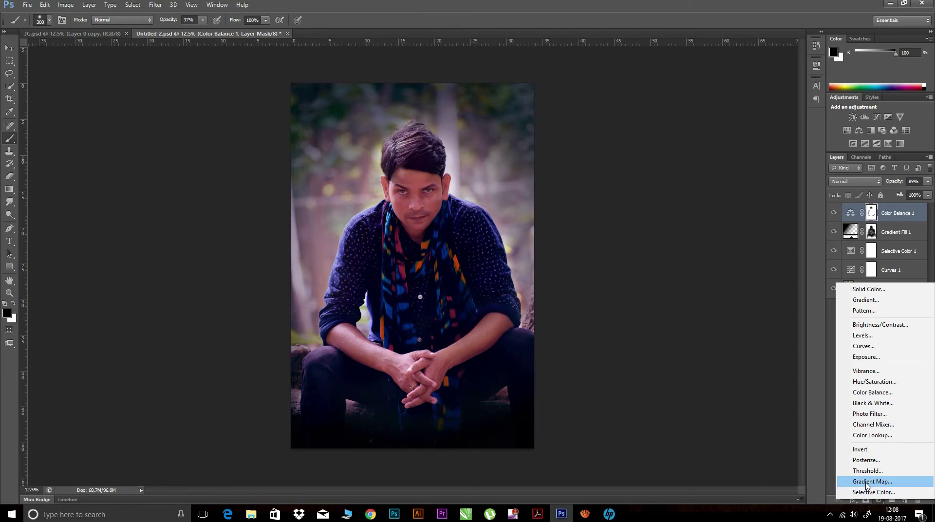
- Add a Gradient Map adjustment layer using the Blue, Red, Yellow gradient preset
click(871, 477)
click(733, 94)
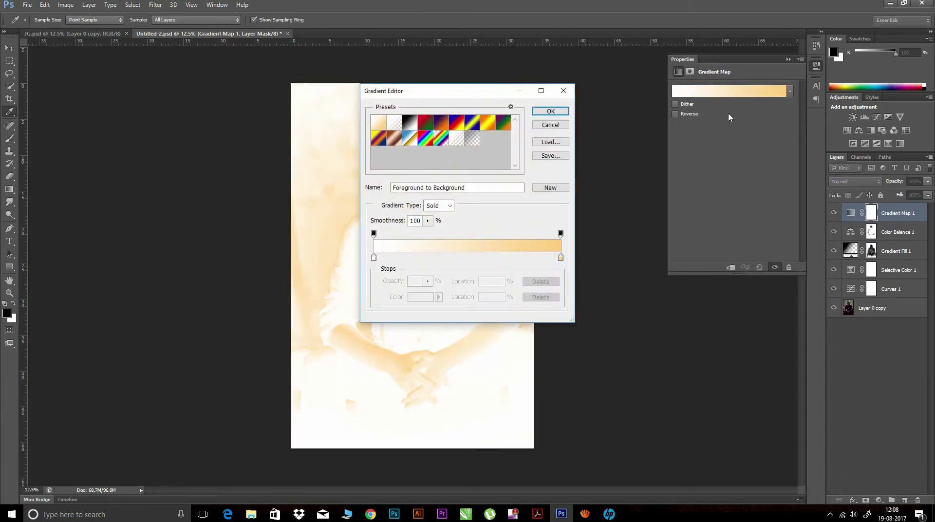
click(452, 128)
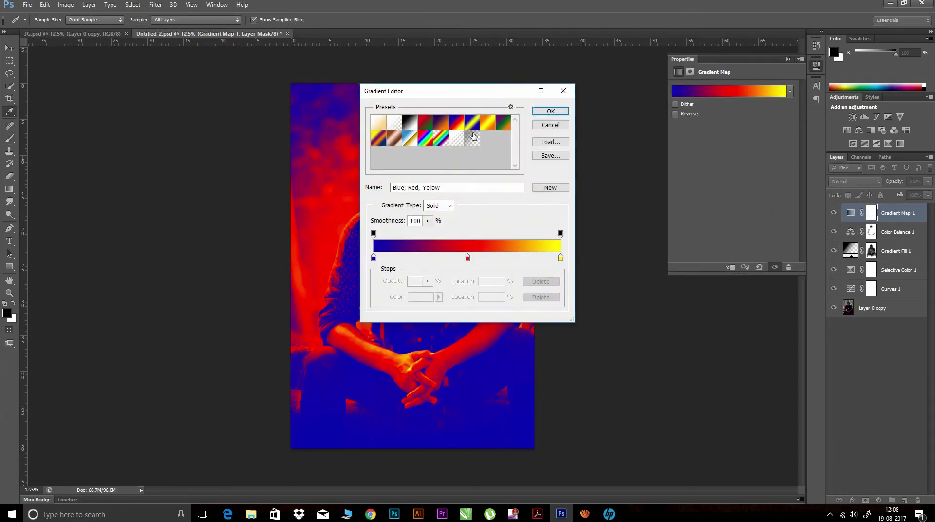
click(551, 111)
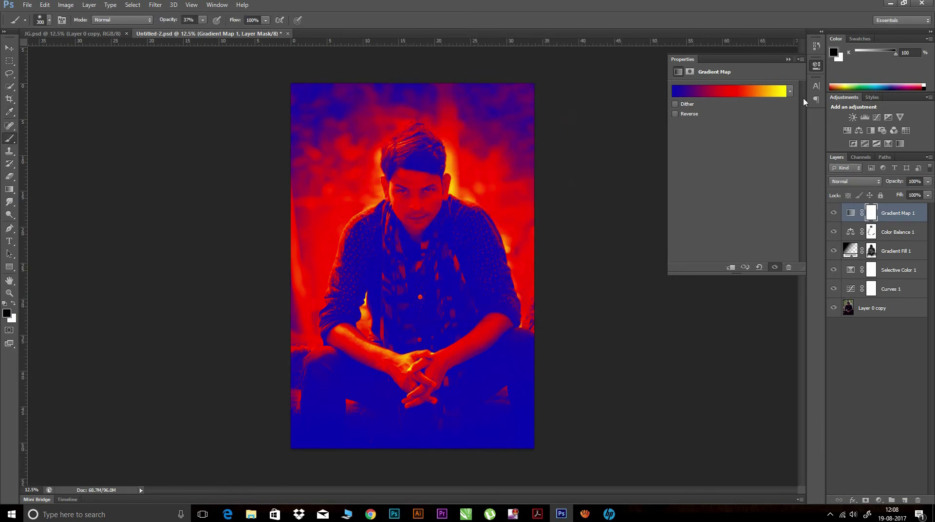
click(817, 65)
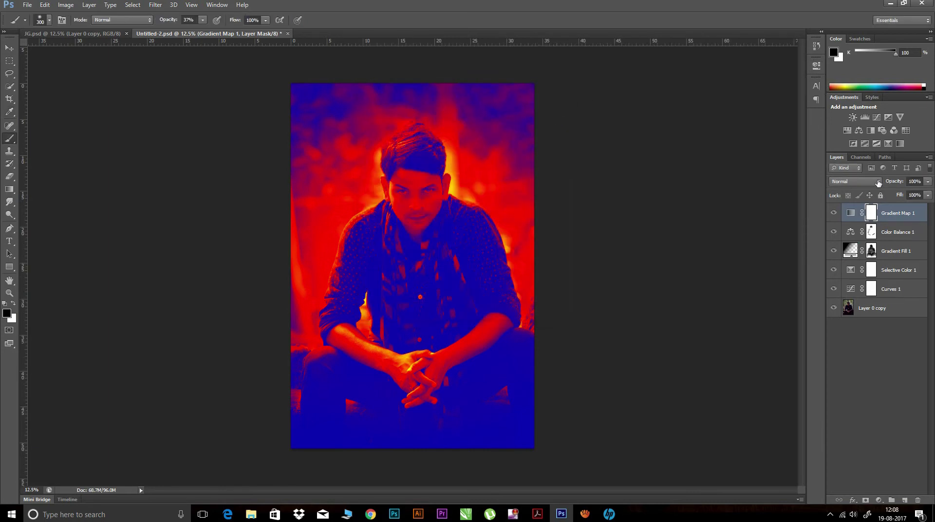
- Blend Gradient Map 1 in Hue mode at about 74% opacity, toggling visibility to compare
click(875, 183)
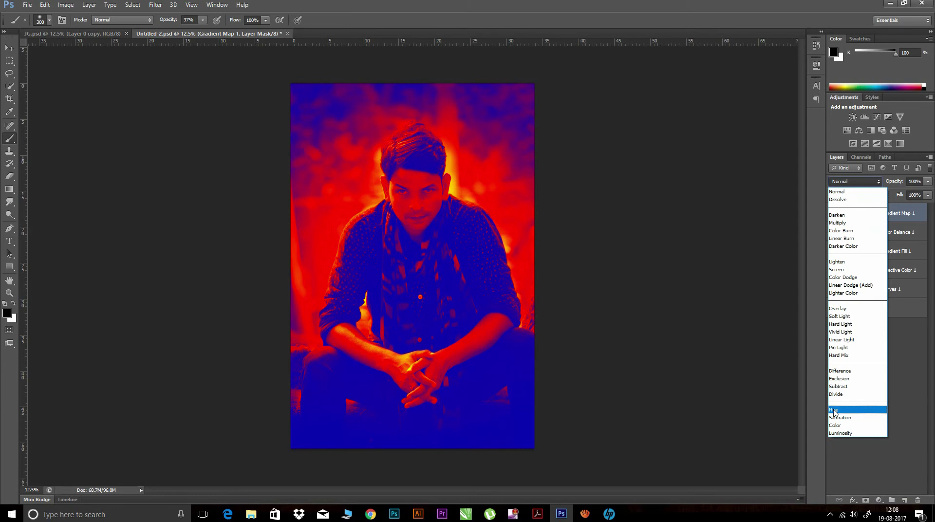
click(834, 410)
drag(900, 184, 878, 184)
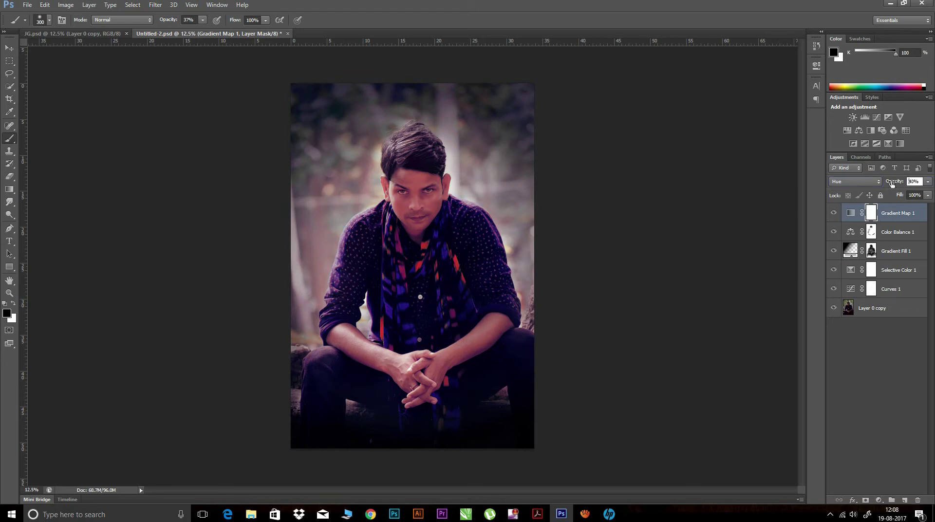
click(834, 213)
click(834, 213)
click(833, 214)
click(833, 214)
click(834, 214)
mouse_move(894, 182)
mouse_down()
mouse_move(931, 182)
mouse_move(888, 191)
mouse_up()
click(879, 501)
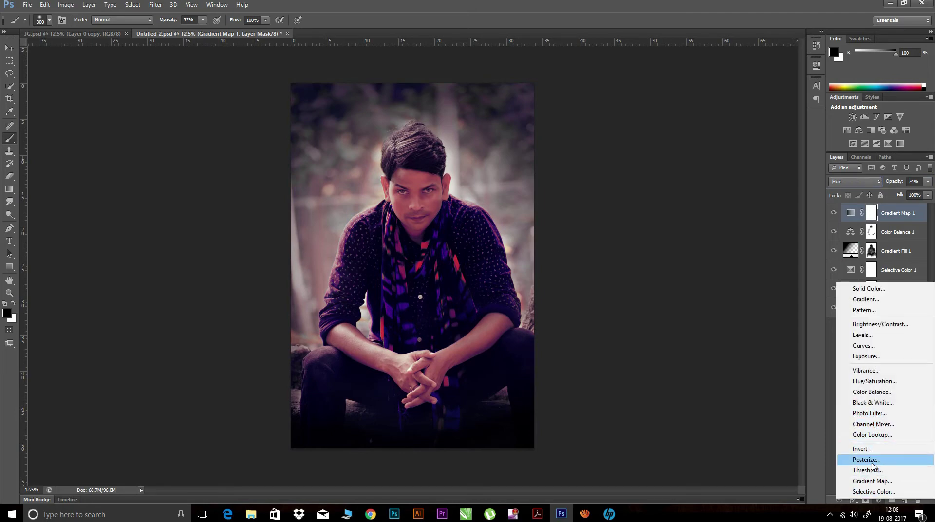
- Add a second Gradient Map layer starting from the Violet, Orange gradient preset
click(872, 481)
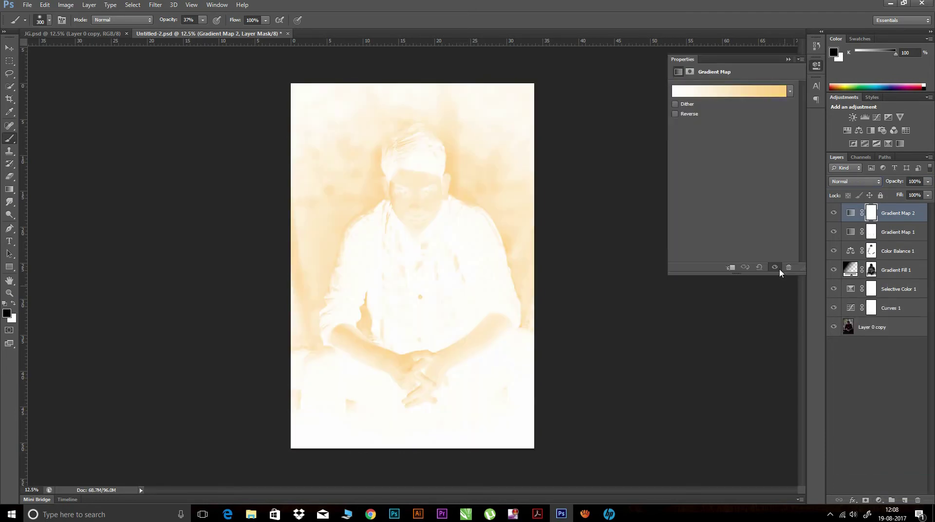
click(715, 93)
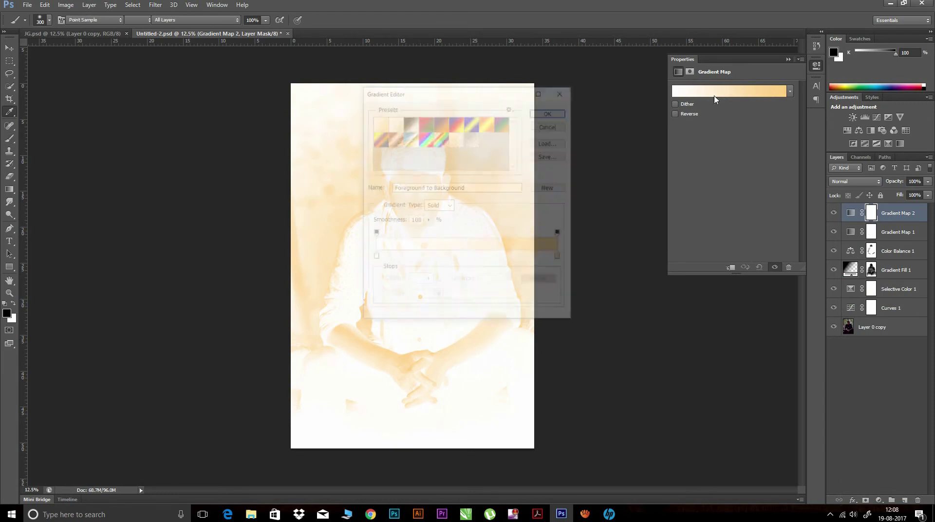
click(438, 125)
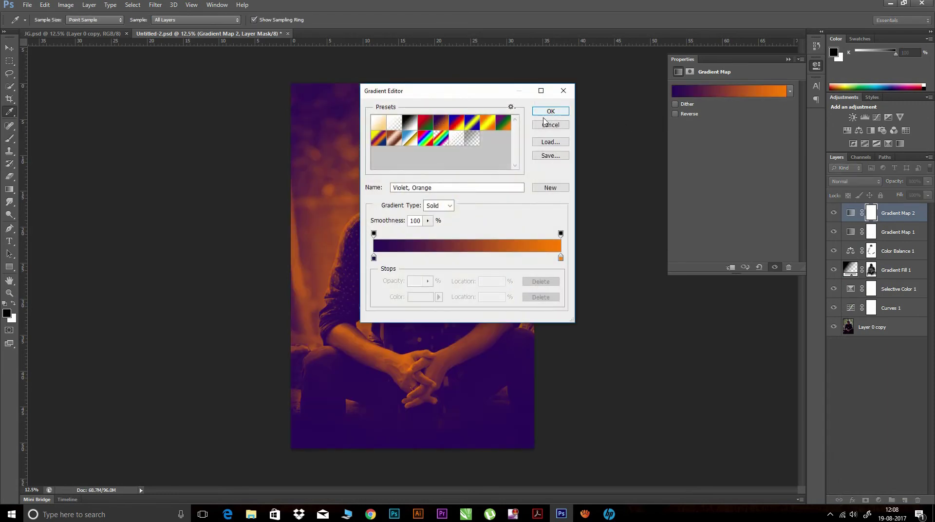
- Change the gradient's right colour stop to a dark navy blue
click(561, 258)
click(421, 297)
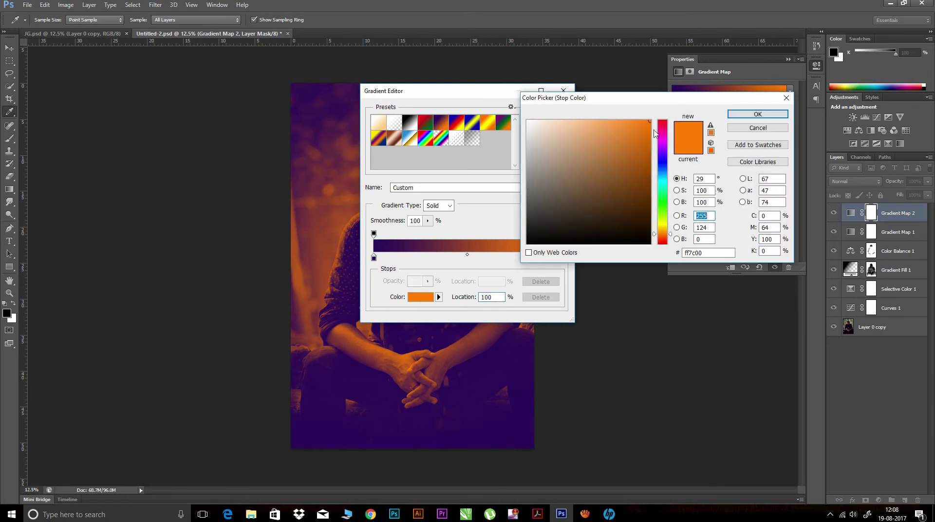
drag(655, 235, 655, 169)
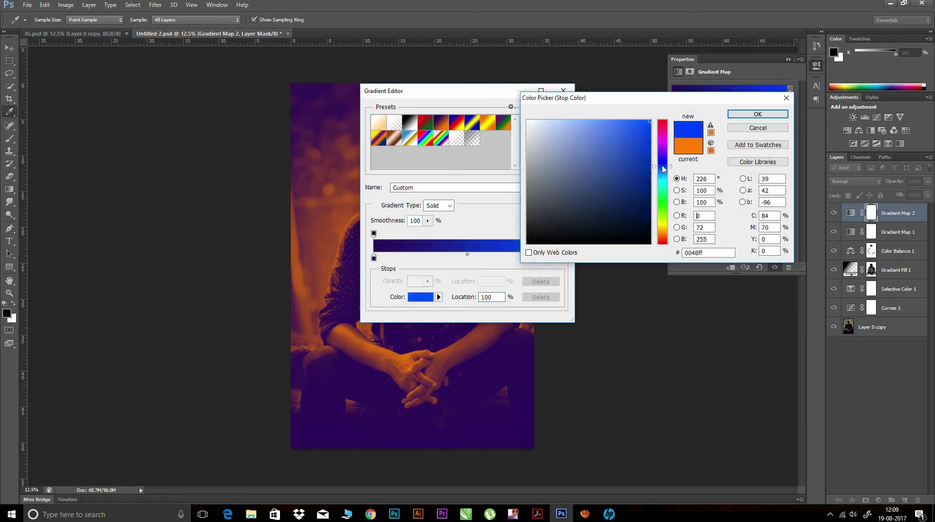
drag(636, 207, 637, 216)
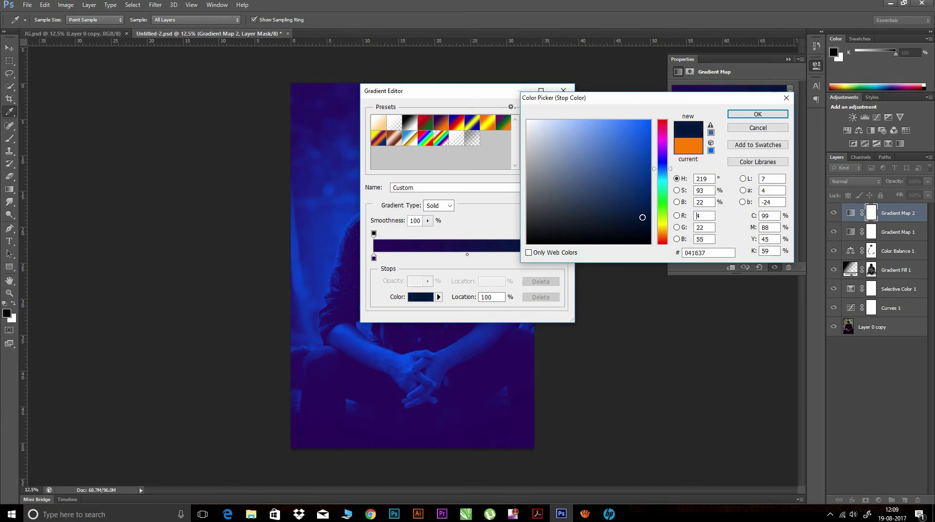
drag(643, 218, 647, 216)
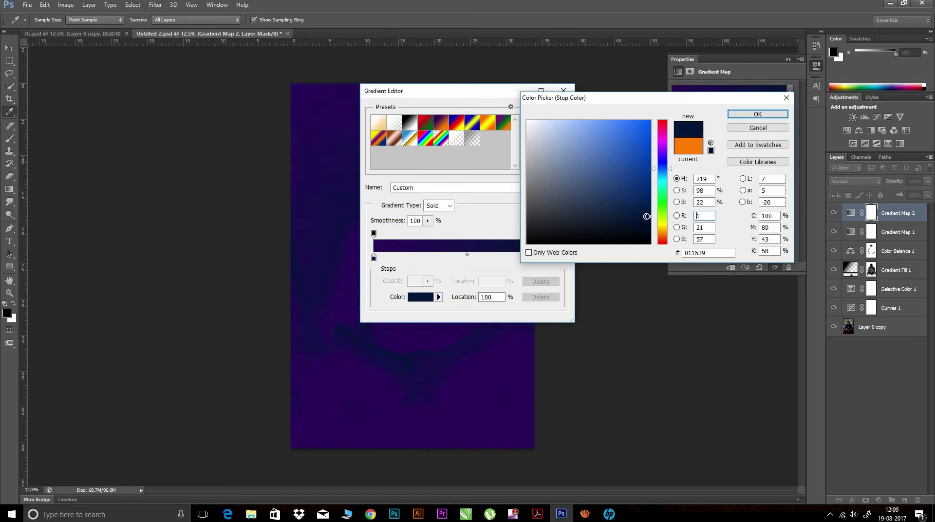
click(758, 114)
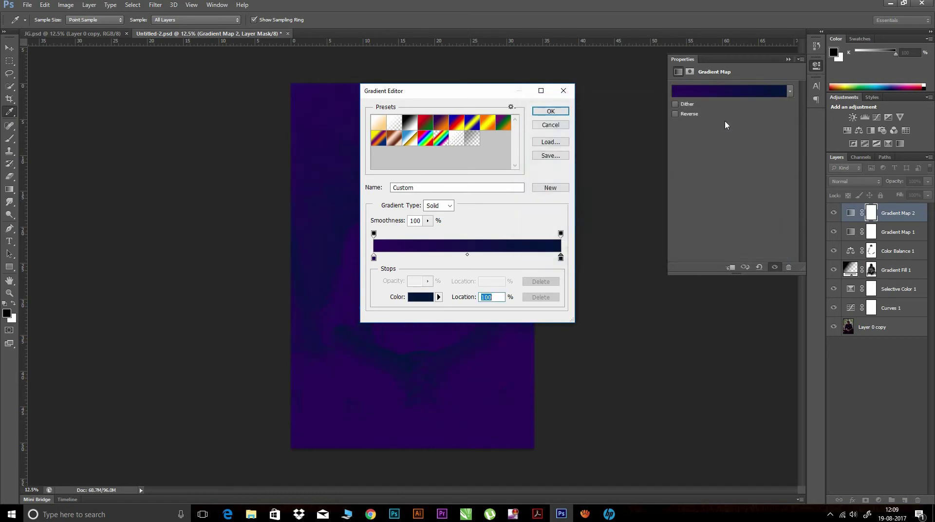
click(560, 115)
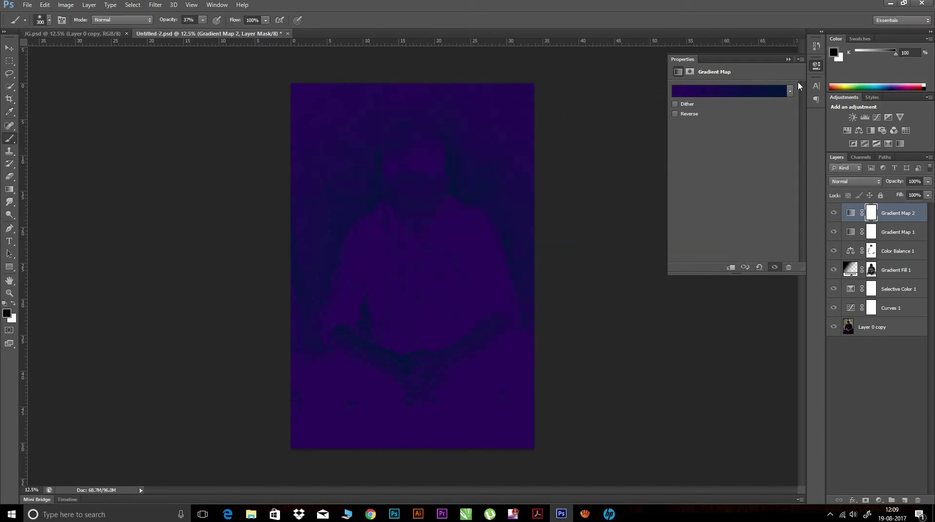
- Set Gradient Map 2's blend mode to Exclusion
click(820, 68)
click(872, 182)
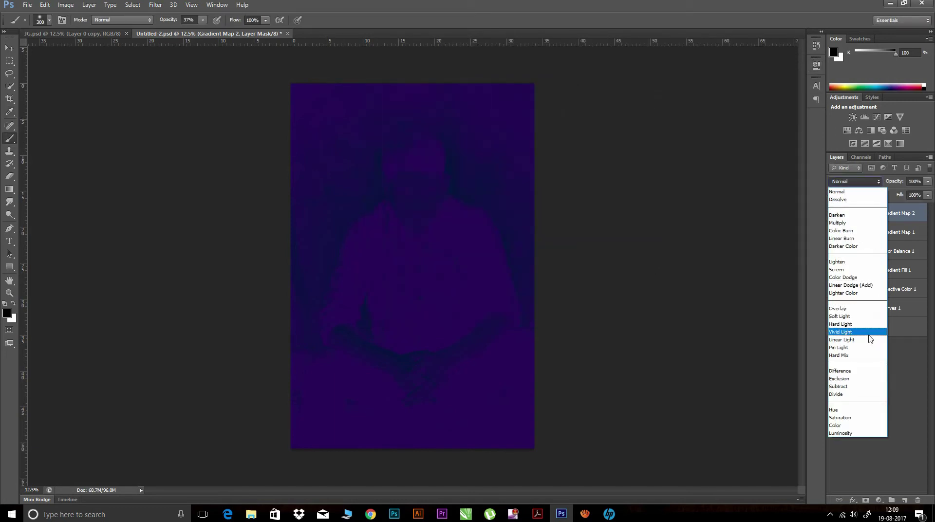
click(838, 379)
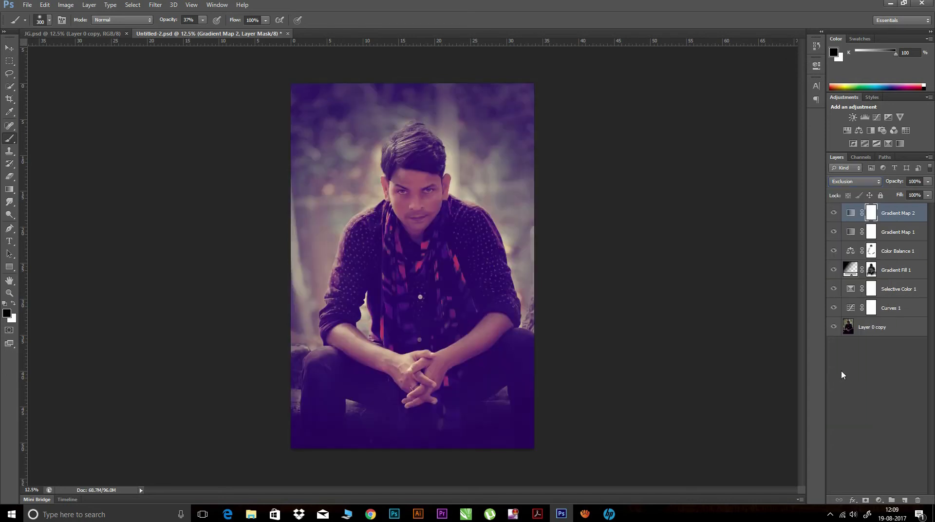
- Lower Gradient Map 2's layer opacity to 64%
mouse_move(898, 184)
mouse_down()
mouse_move(883, 182)
mouse_move(893, 183)
mouse_up()
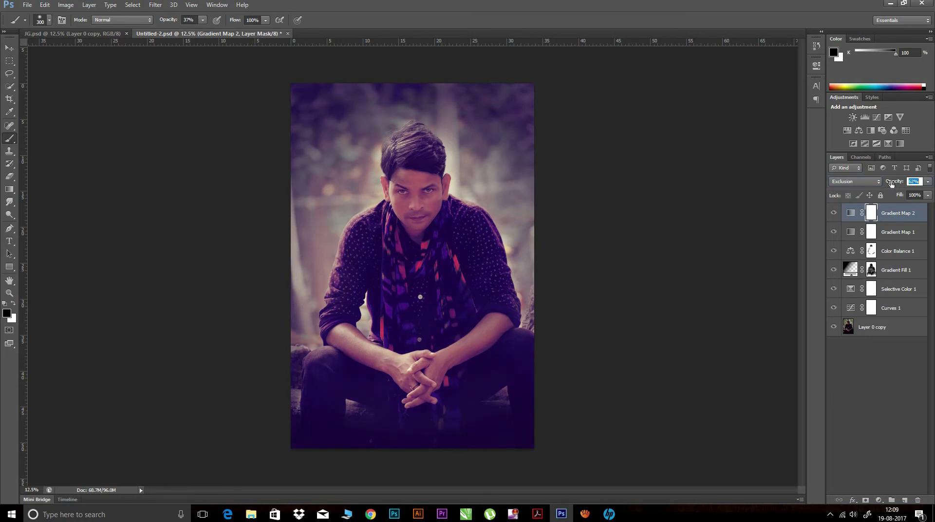
drag(892, 183, 893, 183)
click(879, 500)
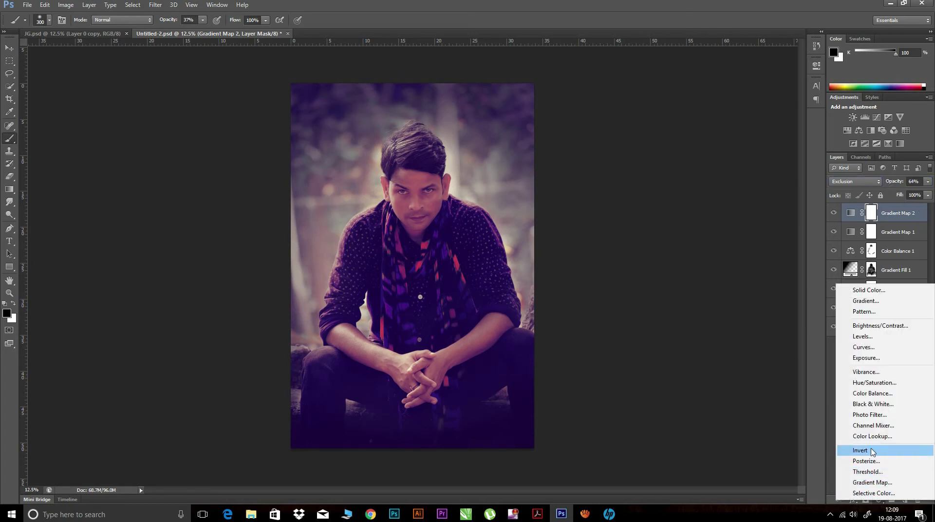
- Add a Curves 2 layer with a midtone point at input 130, output 165
click(868, 348)
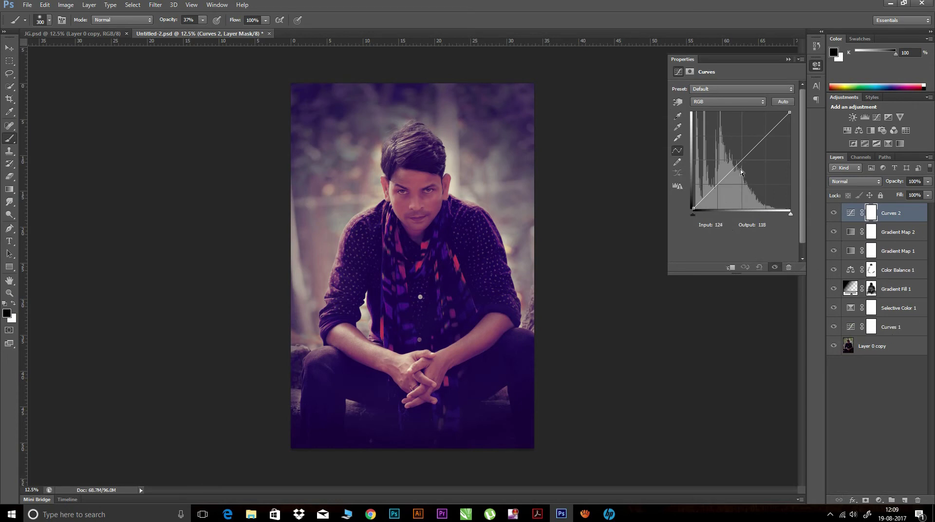
drag(740, 161, 740, 159)
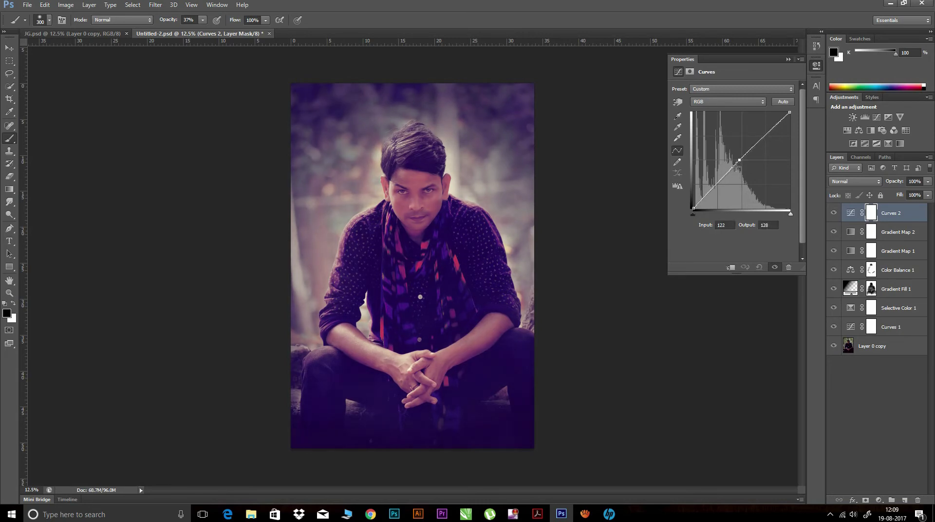
double_click(728, 225)
text(130)
key(Tab)
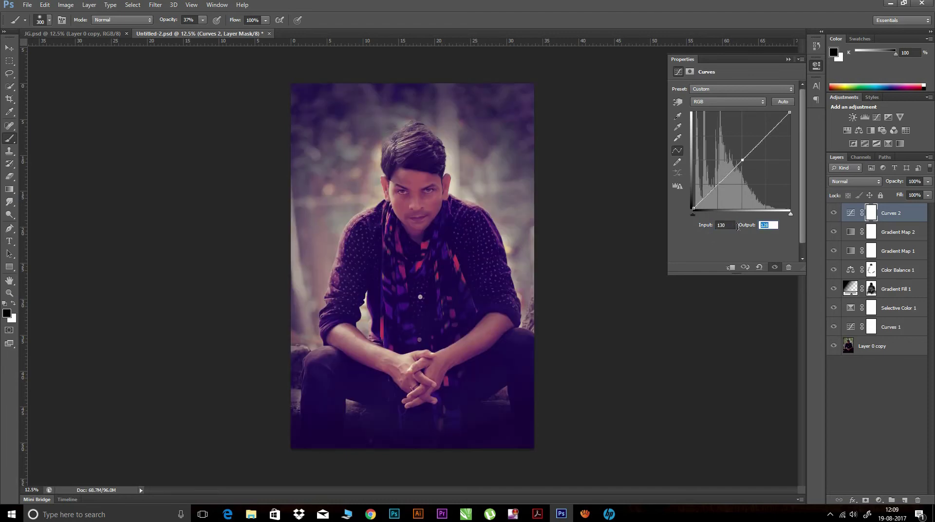
text(16)
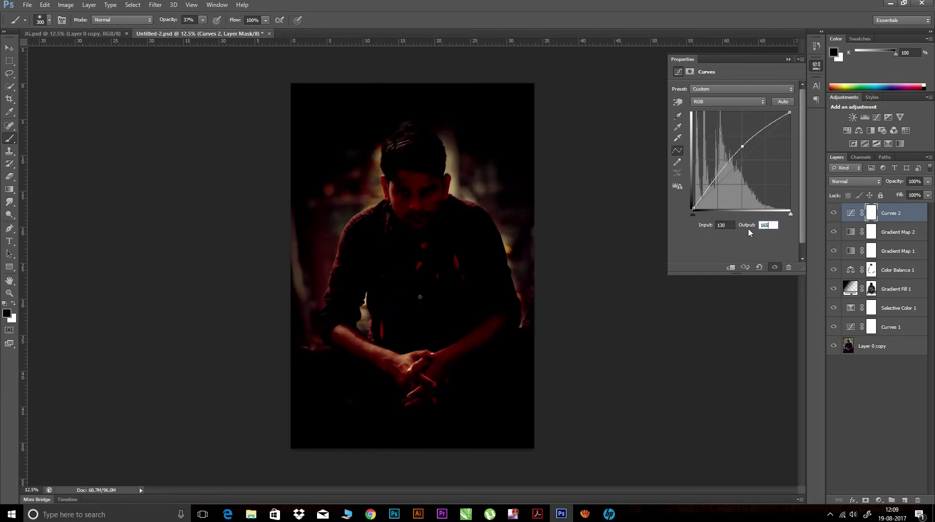
text(5)
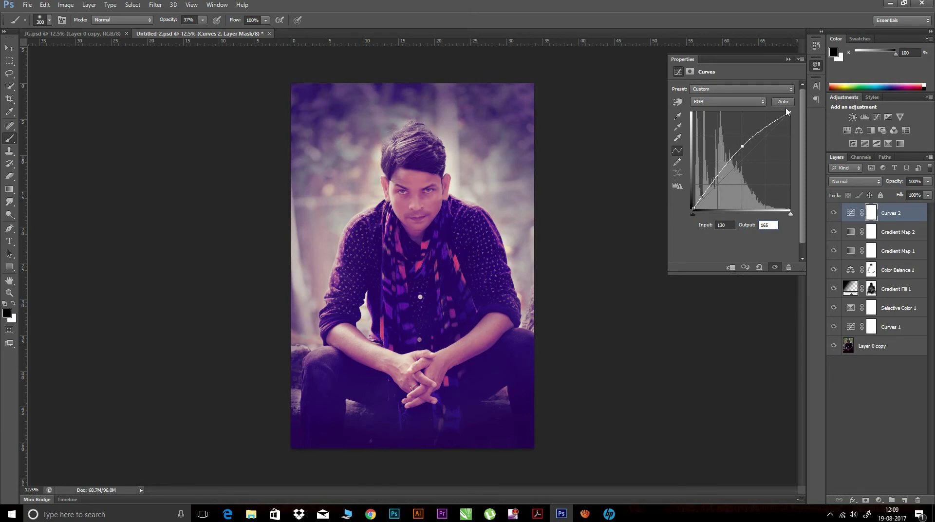
click(817, 66)
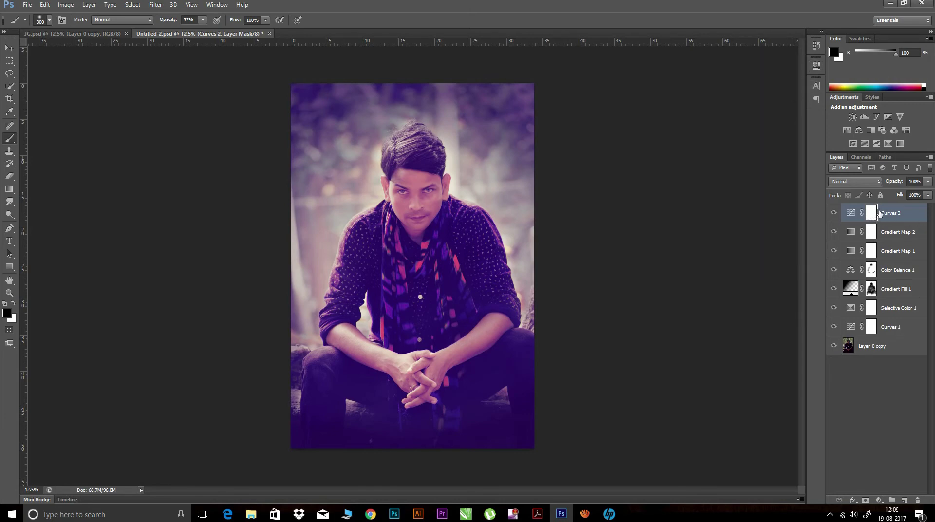
click(880, 500)
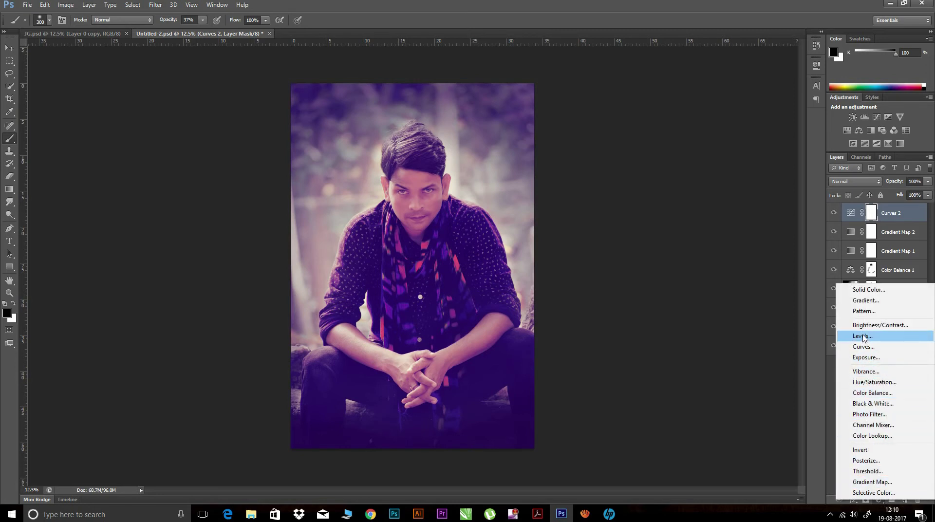
- Add a Levels 1 layer with input levels 7, 1.12 and 232
click(863, 335)
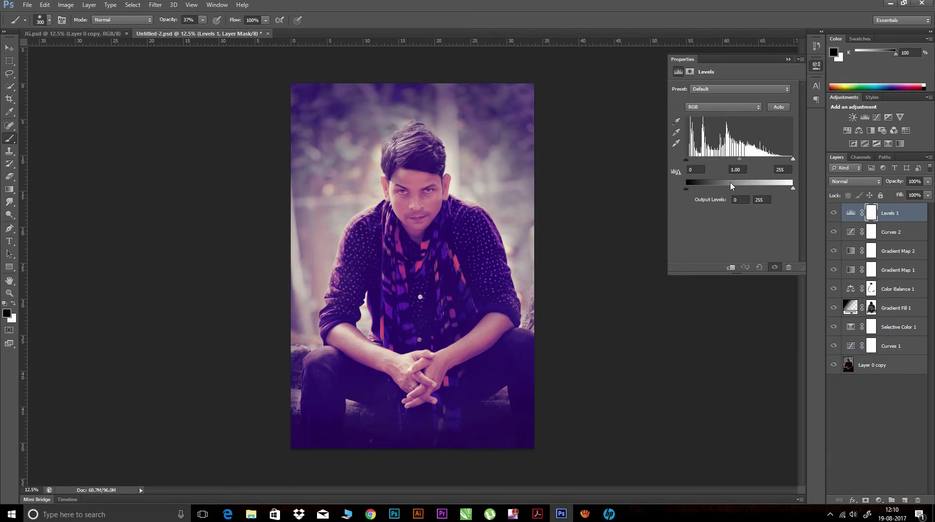
click(697, 170)
text(7)
click(740, 169)
text(2)
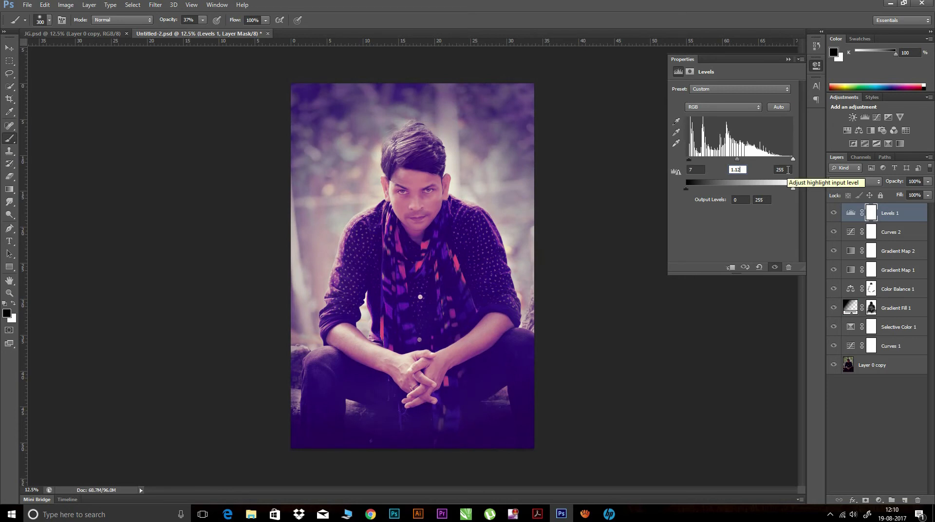
drag(793, 160, 791, 161)
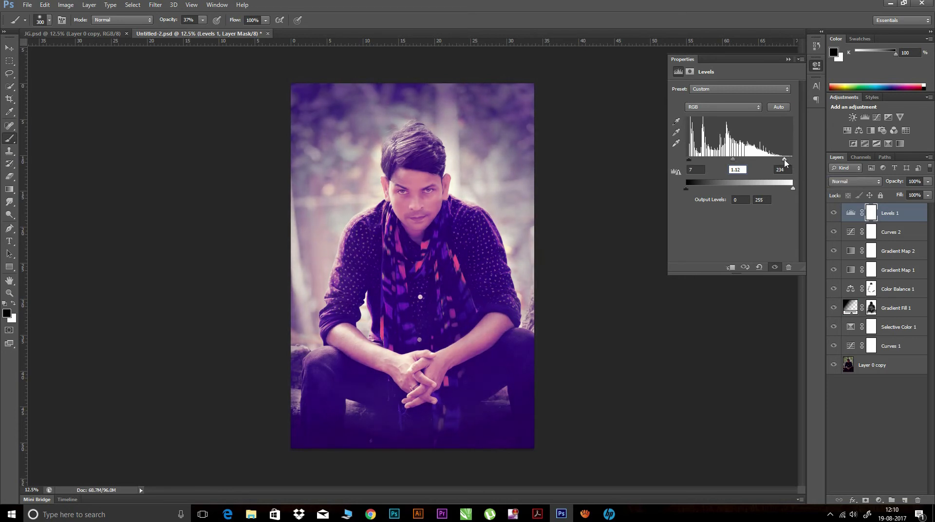
click(817, 69)
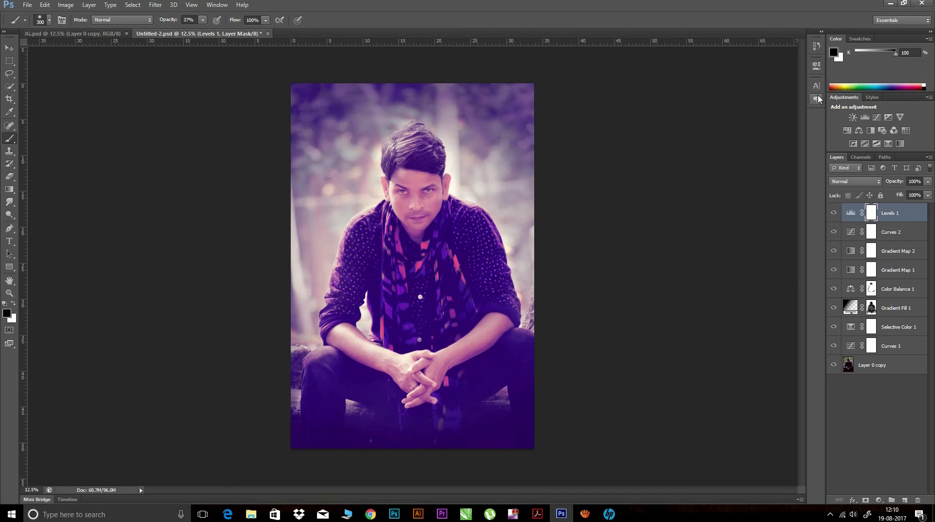
click(878, 500)
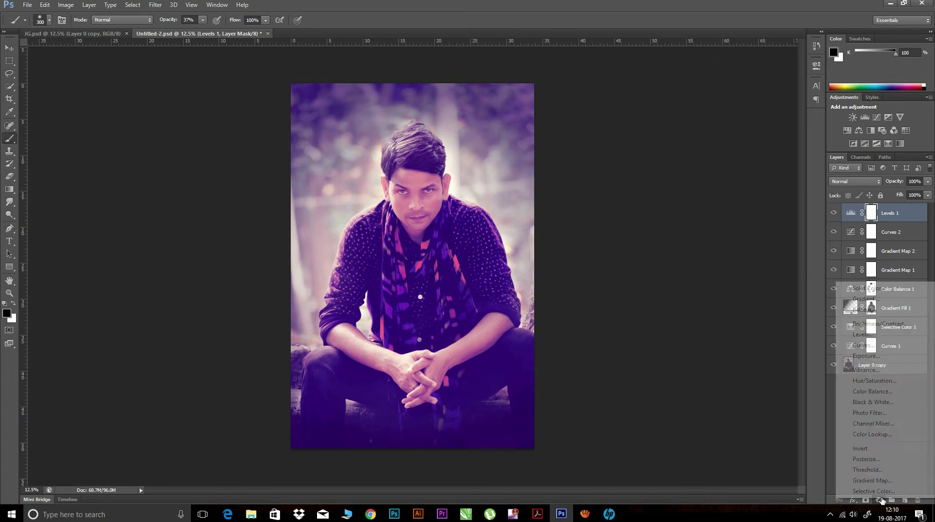
- Add a Hue/Saturation layer with Hue +15, Saturation -10 and Lightness -8
click(872, 381)
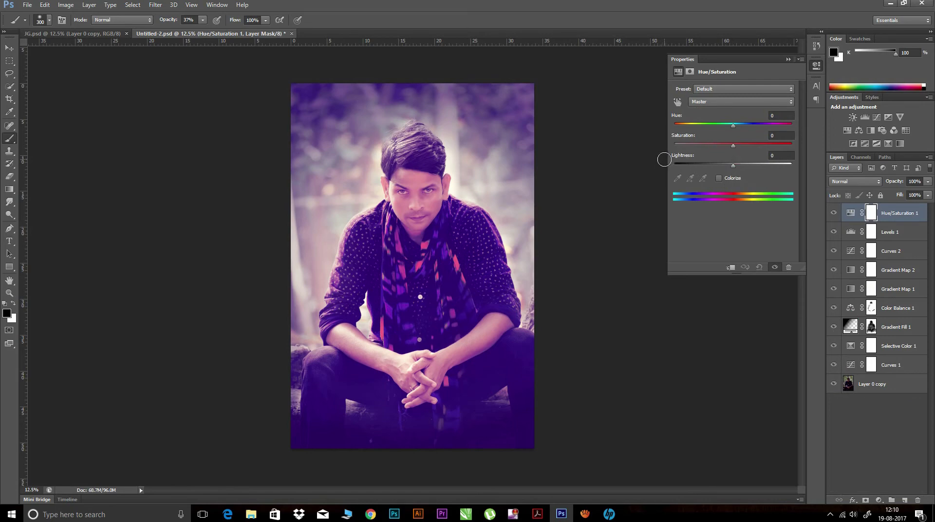
drag(732, 126, 739, 127)
drag(735, 146, 724, 147)
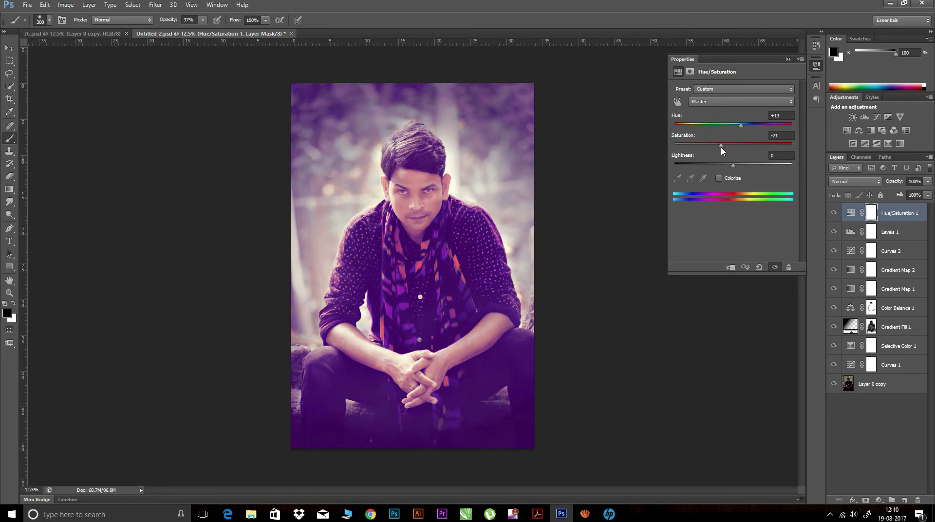
drag(734, 166, 730, 165)
drag(735, 125, 740, 126)
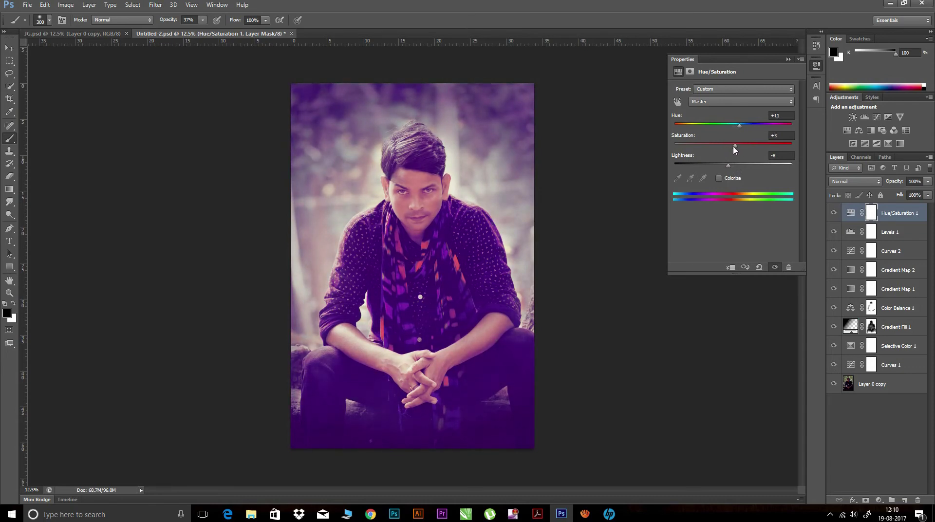
drag(733, 147, 734, 147)
drag(727, 146, 729, 146)
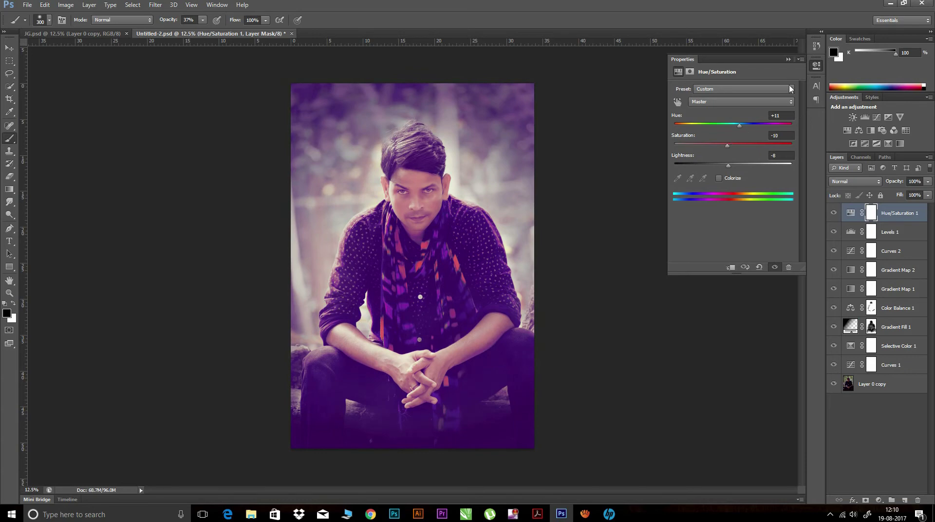
click(817, 67)
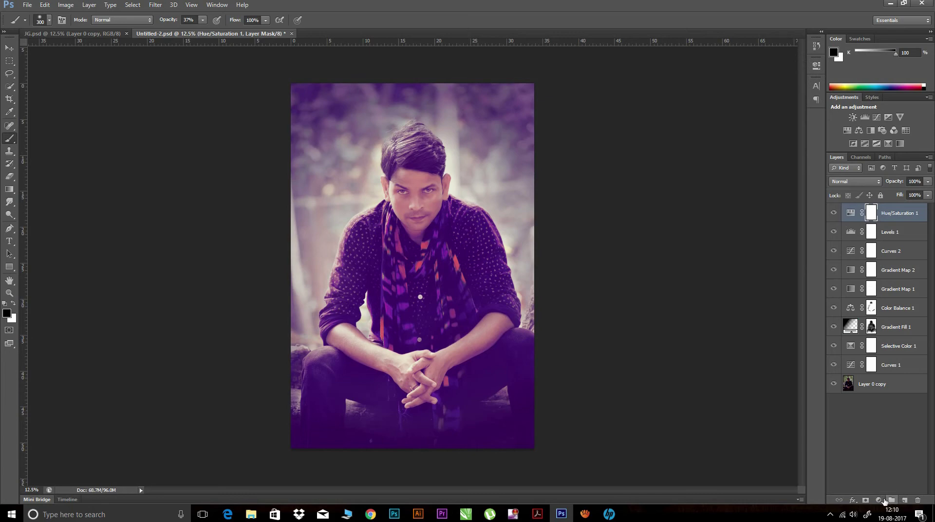
- Add a Color Balance 2 layer shifting midtones toward red, slightly green, and yellow
click(879, 500)
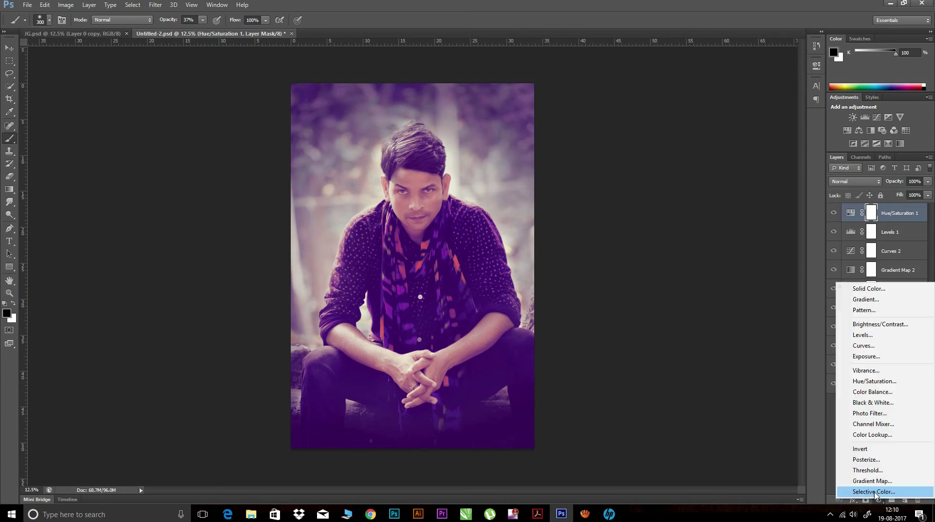
click(872, 392)
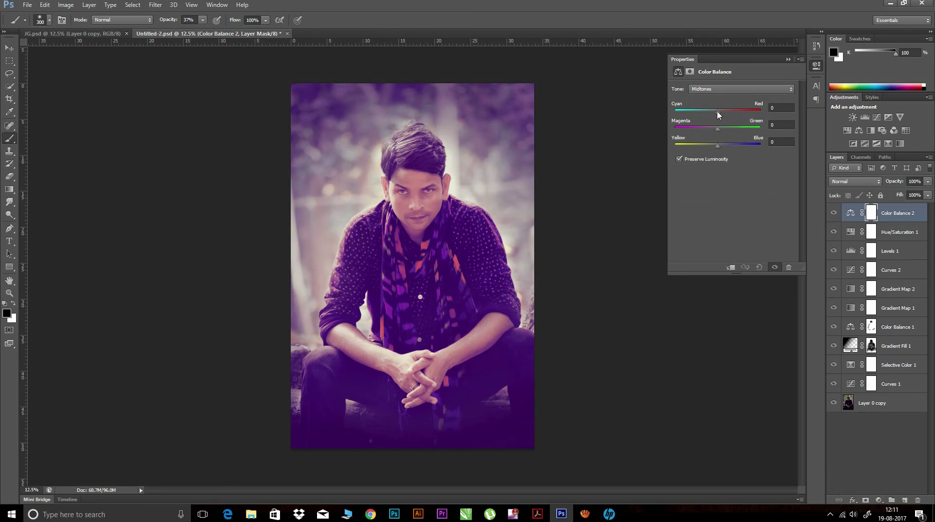
drag(718, 114, 721, 115)
drag(718, 127, 709, 145)
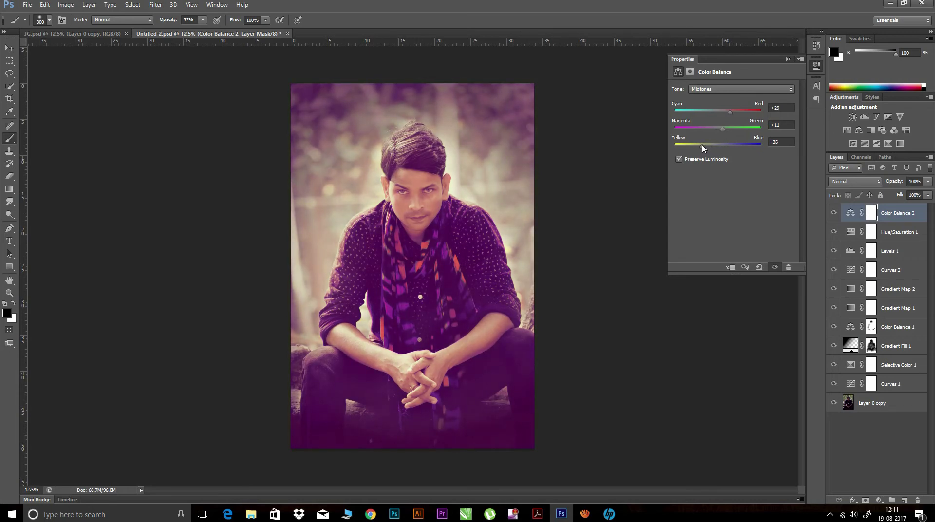
drag(701, 146, 698, 146)
click(817, 66)
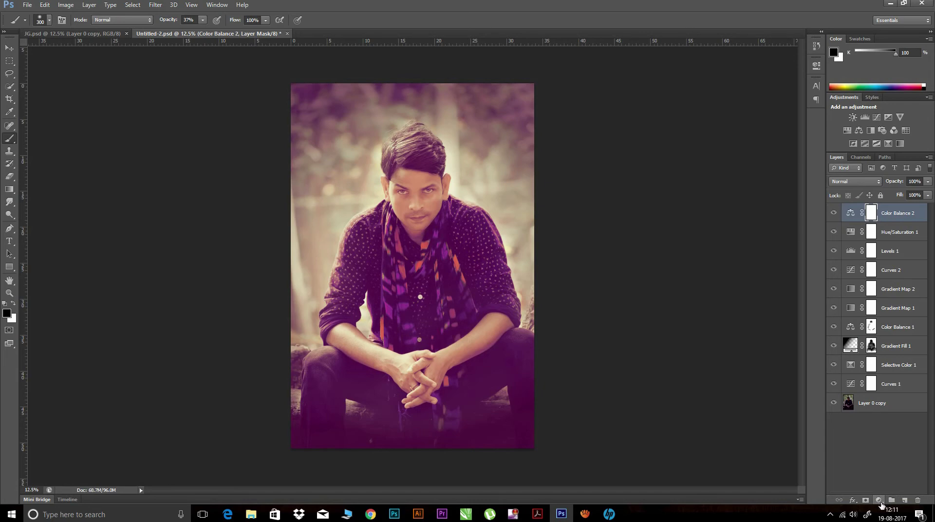
click(878, 501)
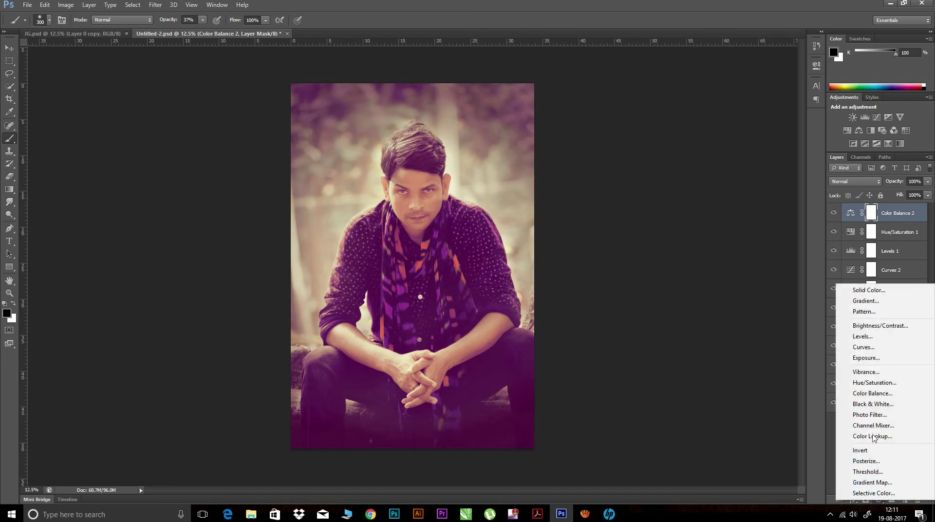
- Add a Curves 3 layer shaped into an S-curve with a lowered top and lifted black point
click(865, 348)
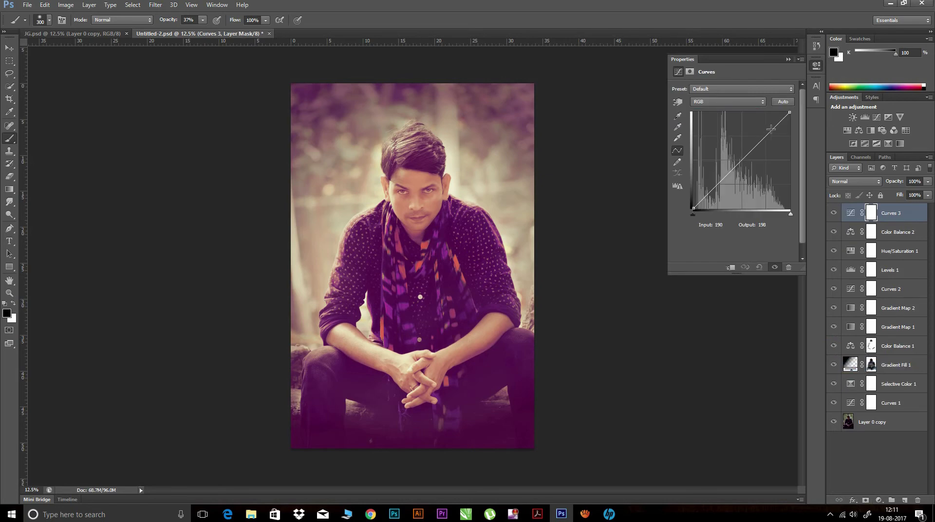
drag(789, 113, 767, 124)
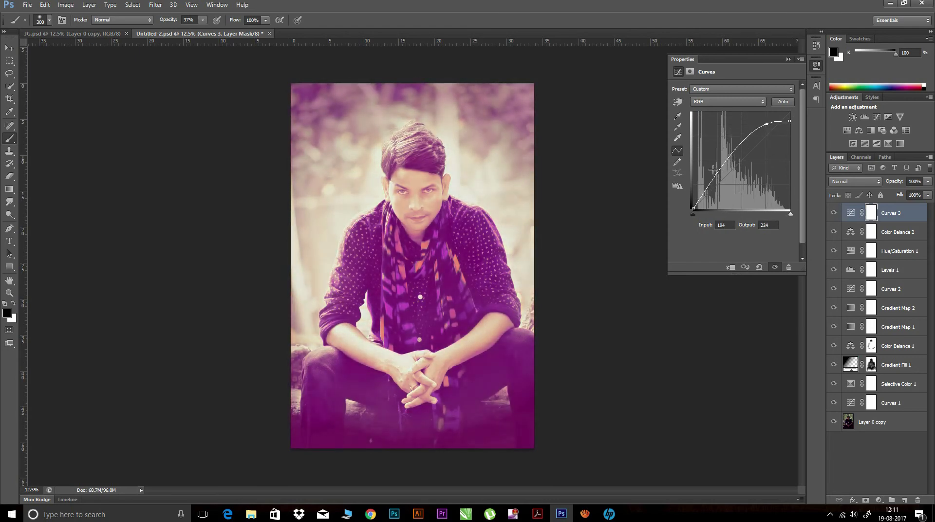
drag(721, 164, 723, 175)
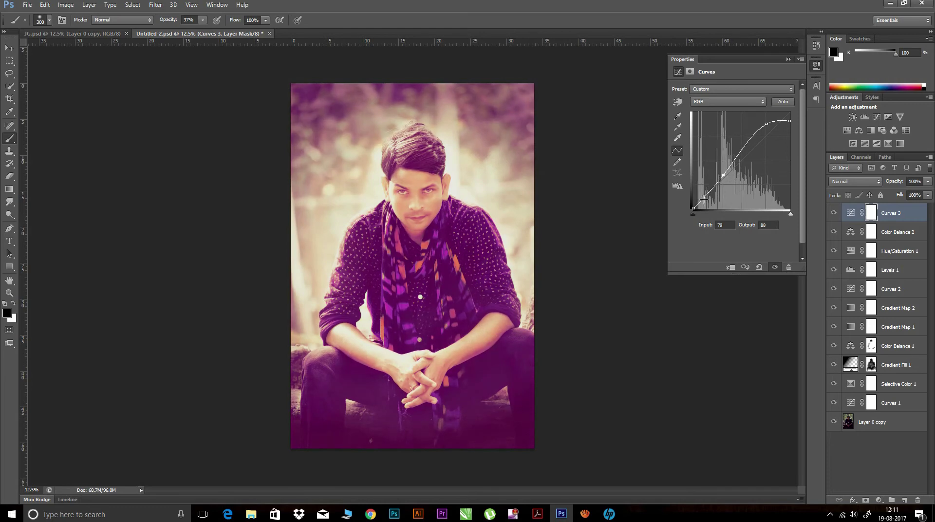
click(704, 198)
drag(723, 175, 719, 174)
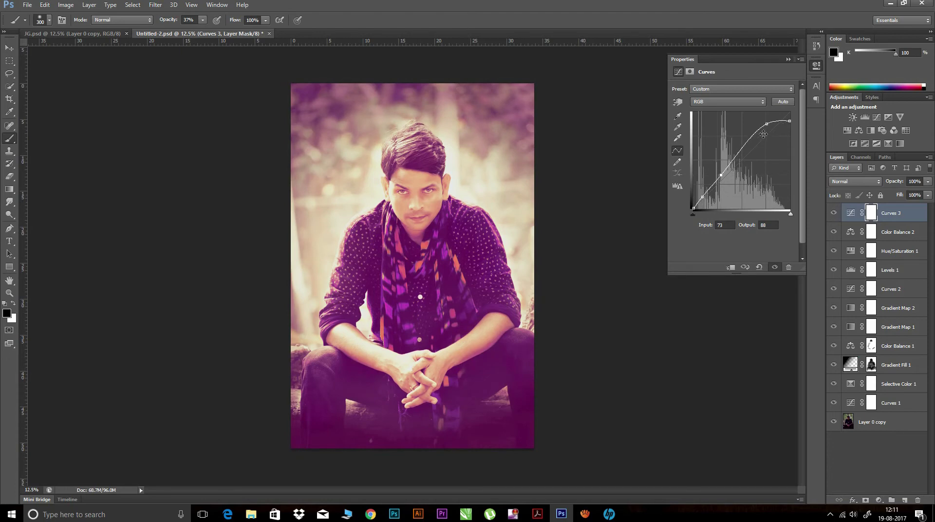
drag(768, 124, 762, 130)
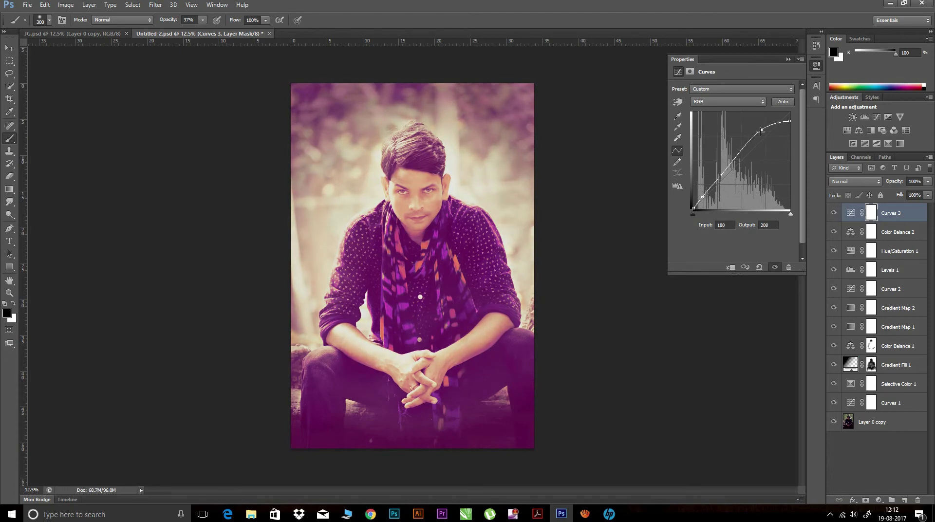
drag(703, 196, 705, 195)
click(688, 209)
drag(693, 207, 690, 206)
click(816, 64)
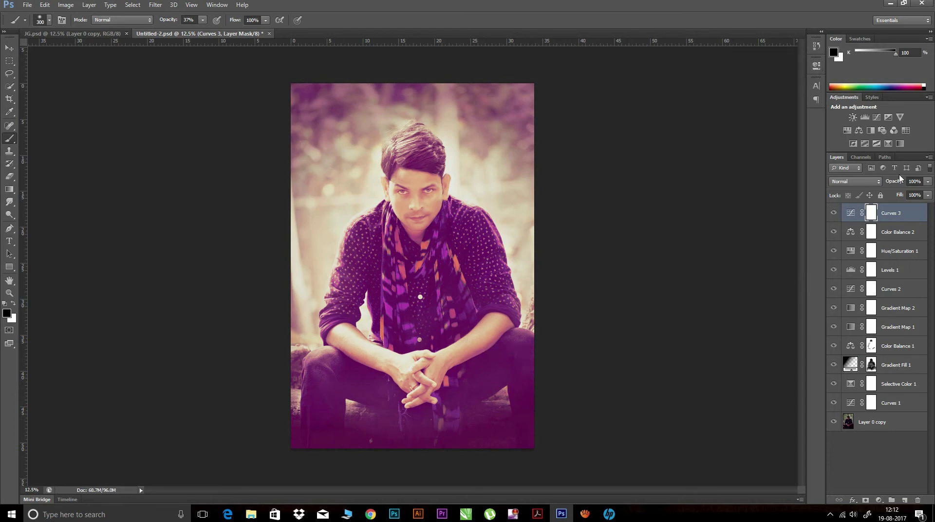
- Set the Curves 3 layer opacity to 64%
drag(896, 182, 884, 183)
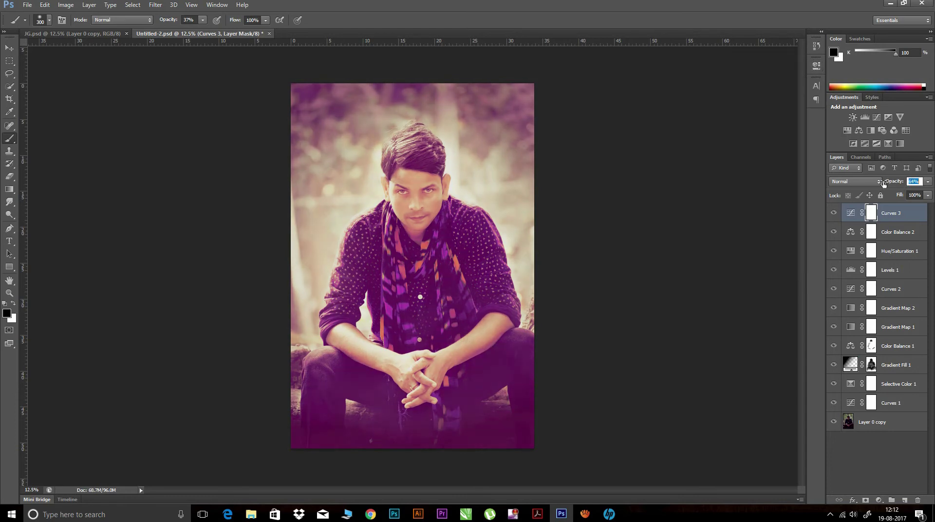
drag(882, 183, 884, 184)
click(879, 501)
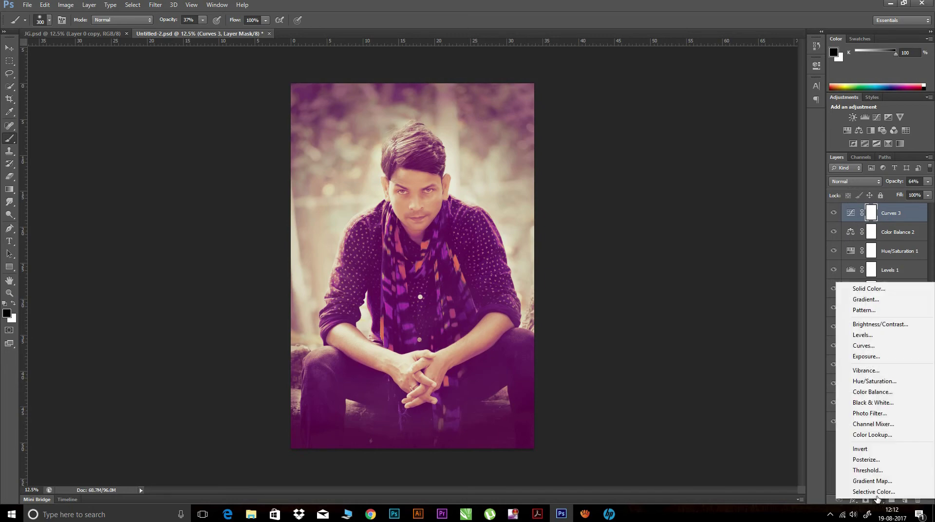
- Add a Vibrance 1 layer with Vibrance +68 and Saturation -14
click(866, 372)
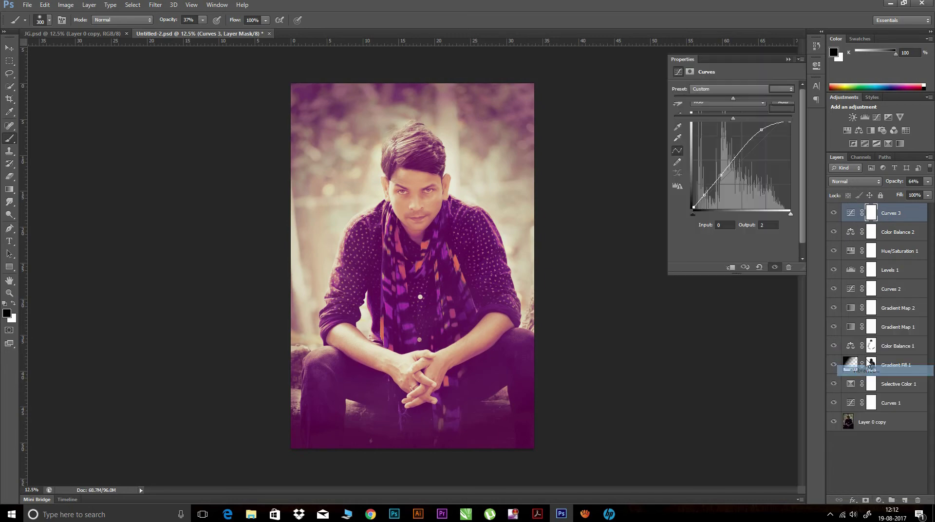
drag(735, 101, 756, 102)
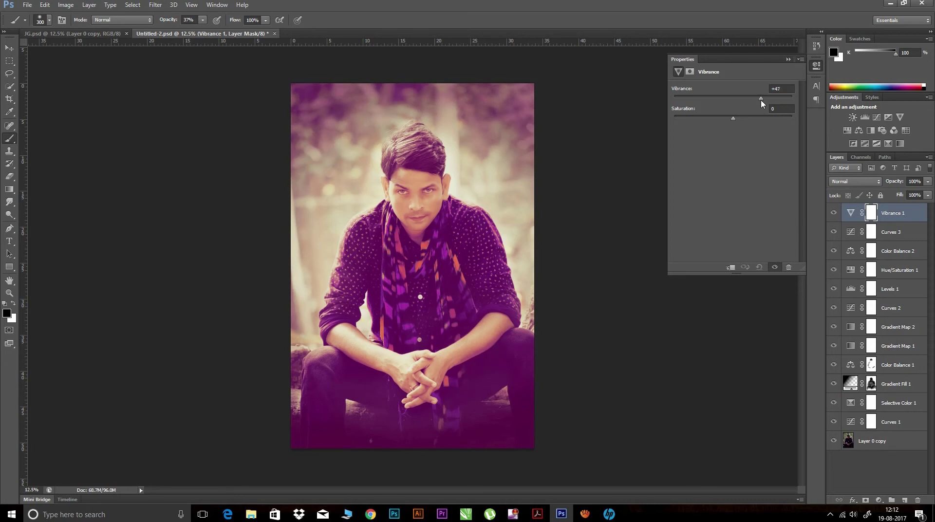
drag(762, 101, 775, 101)
drag(774, 101, 773, 101)
drag(733, 118, 722, 119)
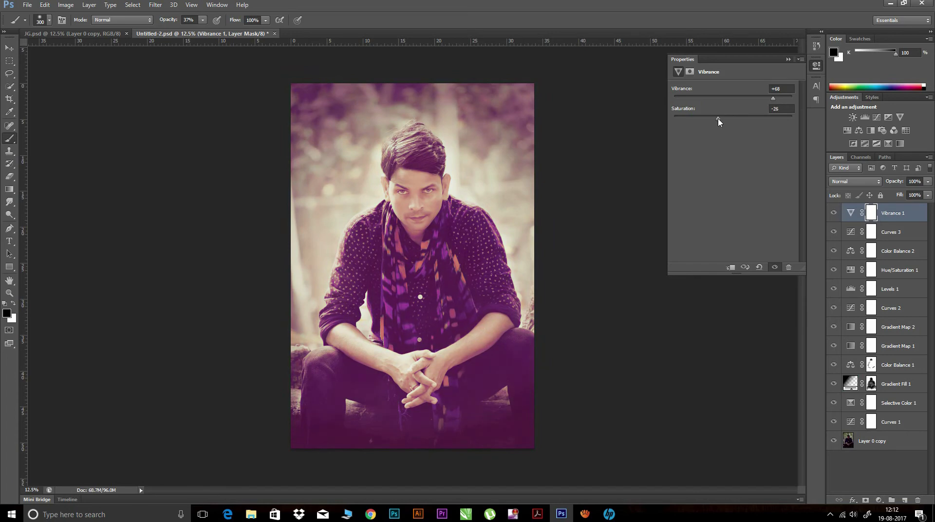
drag(723, 120, 726, 122)
click(815, 69)
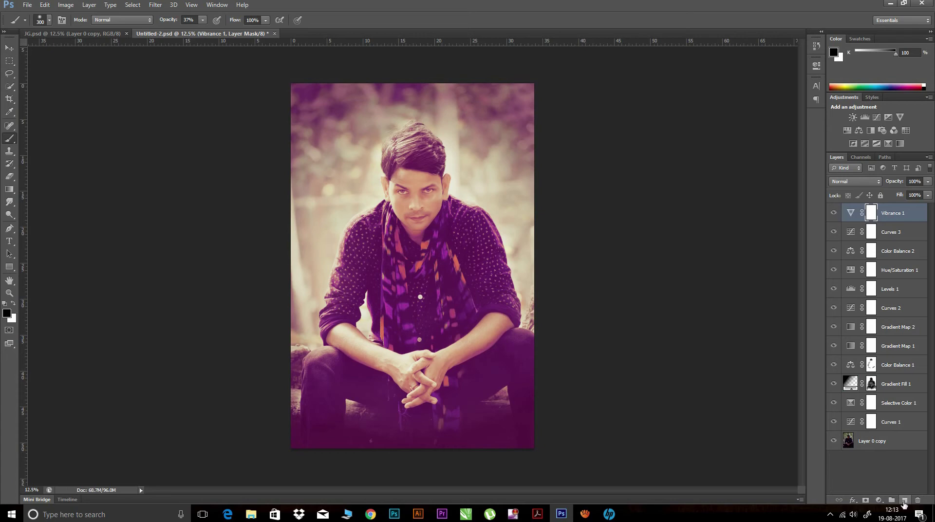
- Add a new Layer 1 and set the foreground colour to a saturated light orange
click(904, 502)
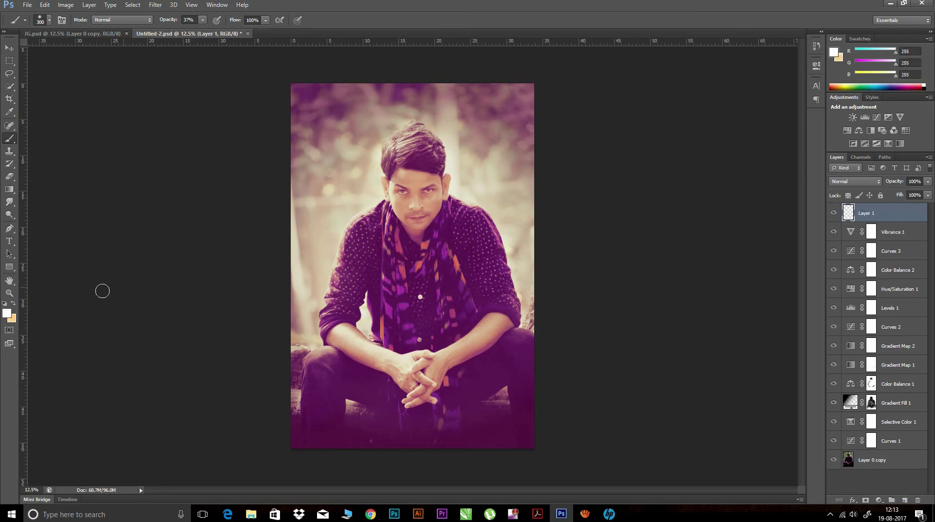
click(14, 304)
click(7, 314)
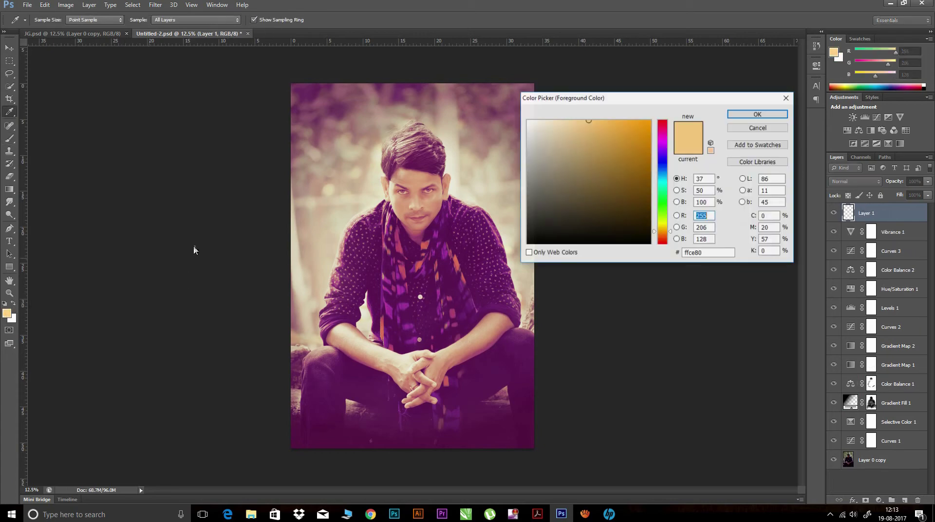
drag(655, 235, 658, 239)
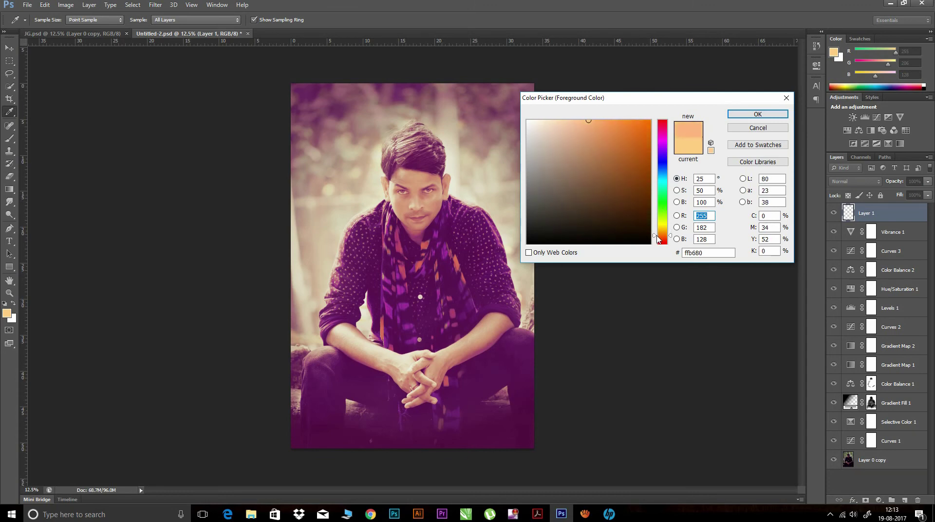
drag(657, 238, 657, 239)
click(613, 120)
click(763, 113)
- Paint a large soft orange dab at the top-left and scale it up across the corner
key(b)
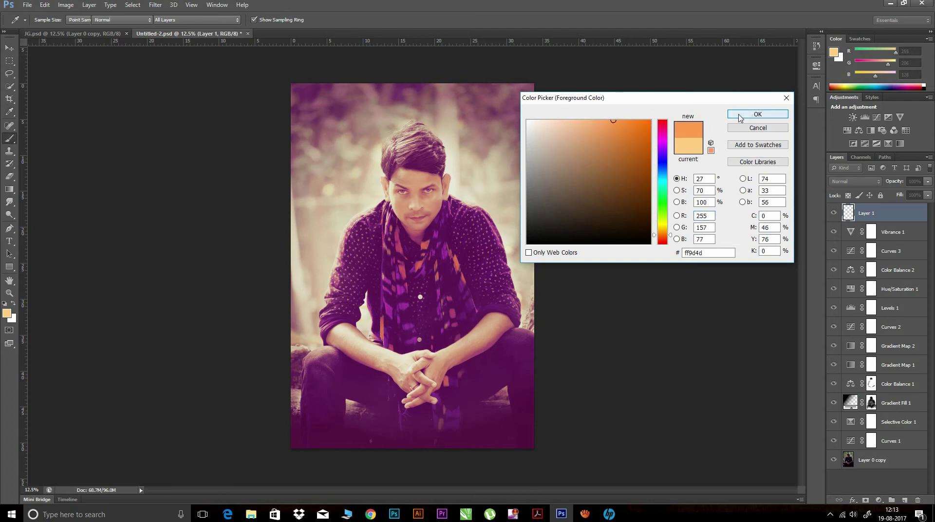
key(])
key(])
key(])
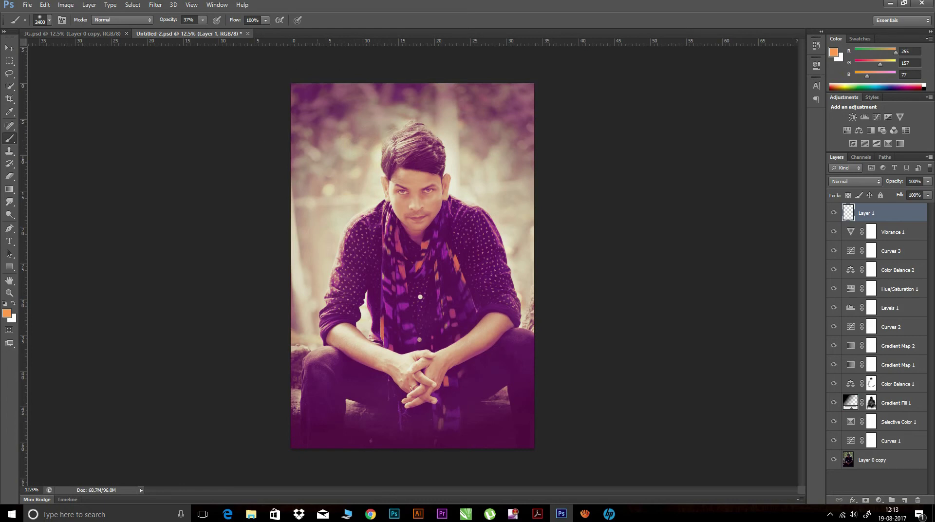
key(])
key(])
drag(169, 22, 322, 94)
click(321, 121)
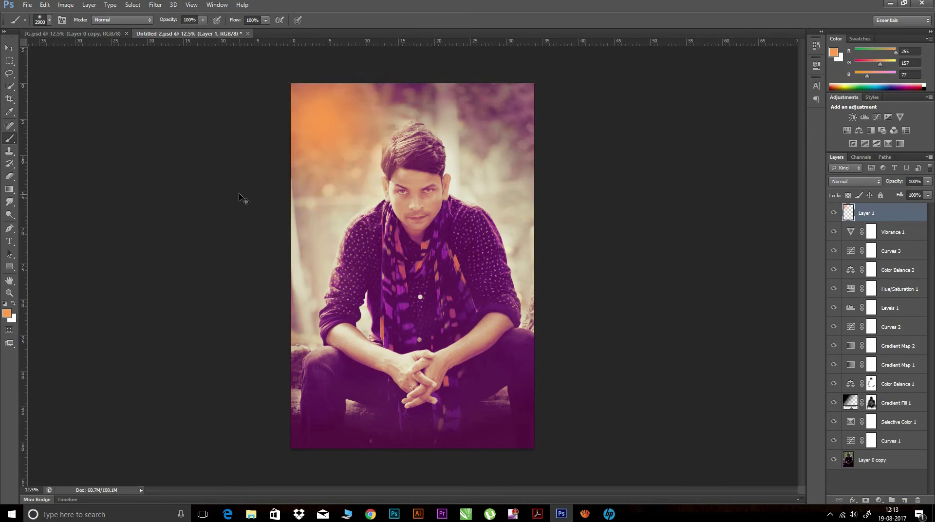
key(ctrl+t)
drag(465, 265, 604, 447)
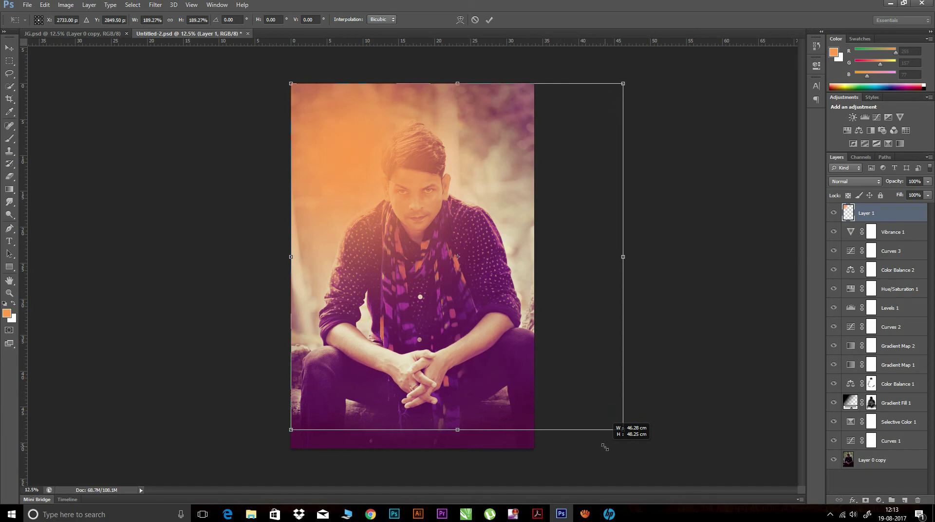
drag(604, 448, 605, 448)
key(b)
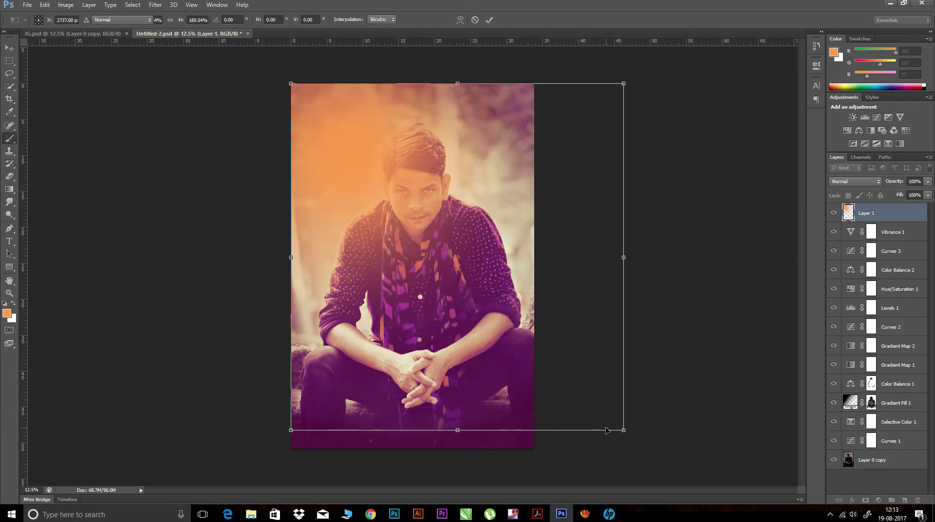
click(875, 182)
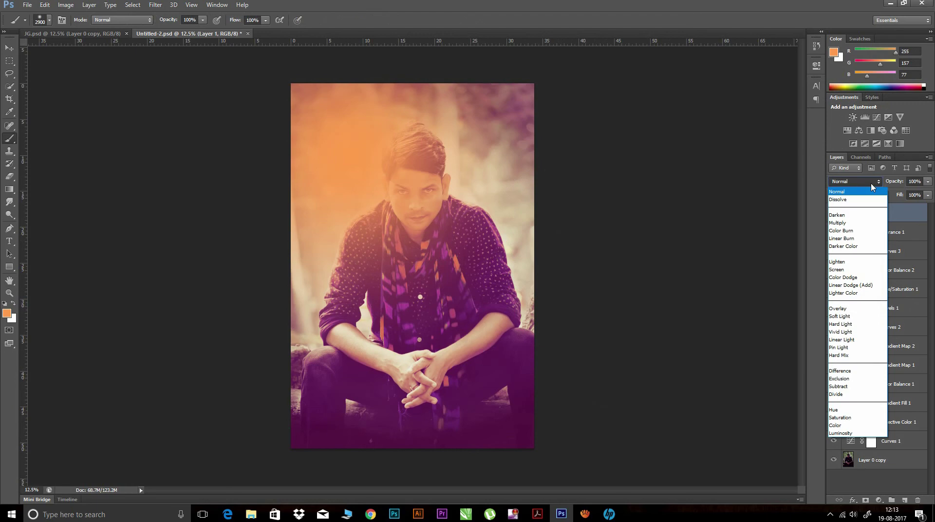
- Set Layer 1's blend mode to Soft Light and add a layer mask
click(842, 293)
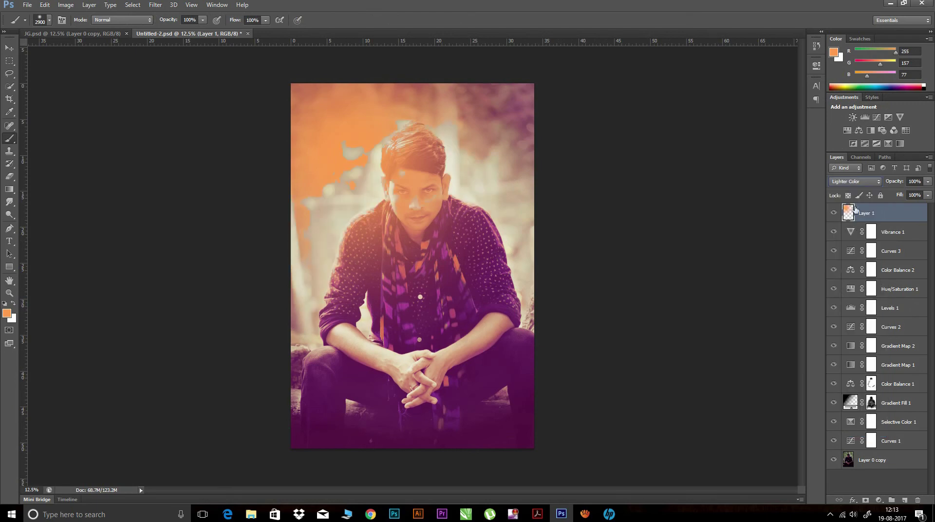
click(852, 183)
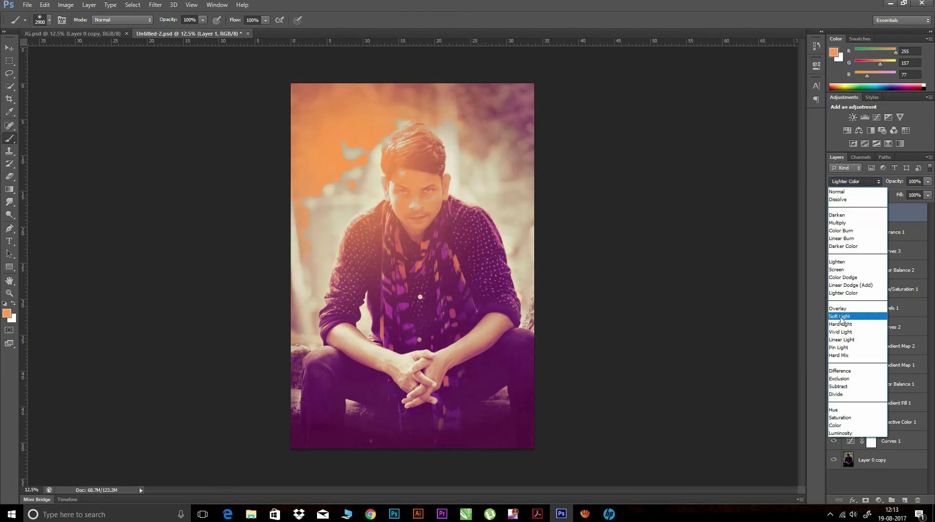
click(841, 316)
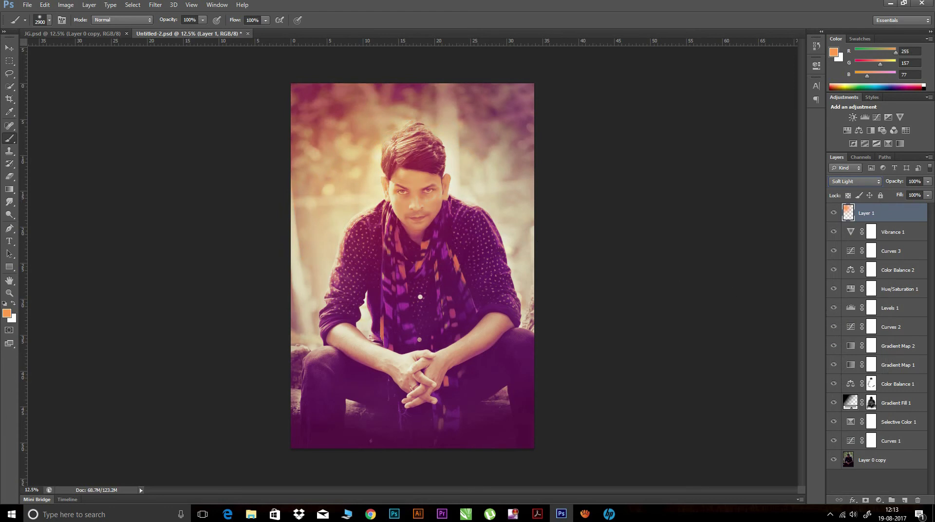
click(866, 500)
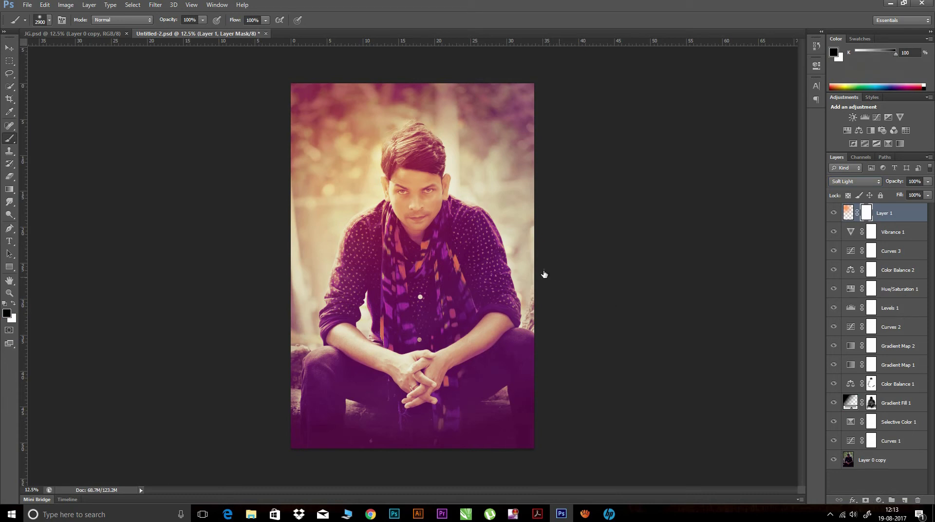
- Brush the mask at about 21–27% opacity to fade the glow over the face, chest and right arm
key(bracketleft)
key(bracketleft)
key(bracketleft)
drag(171, 20, 149, 21)
click(429, 156)
drag(165, 23, 170, 23)
click(381, 208)
click(480, 248)
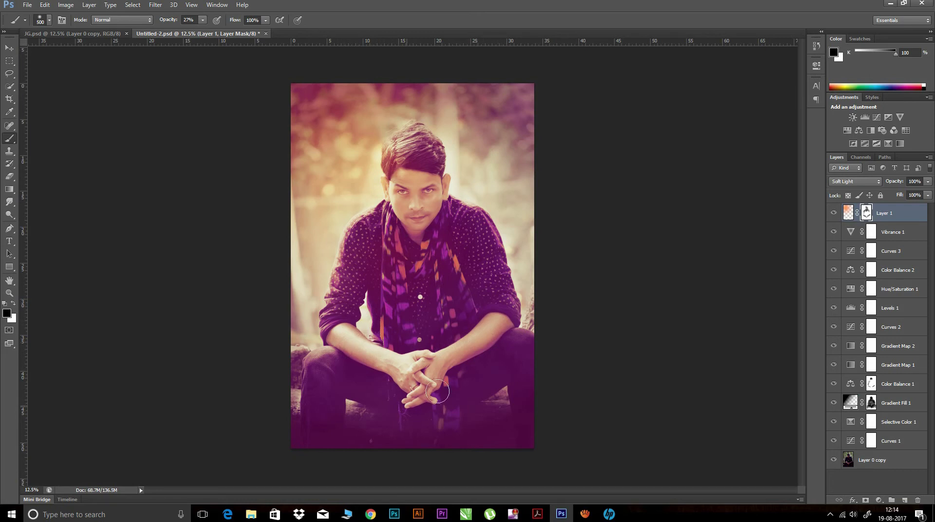
drag(527, 344, 521, 335)
click(391, 186)
click(904, 500)
- Paint a 100%-opacity white dab at Layer 2's top-left and scale it up slightly
click(13, 303)
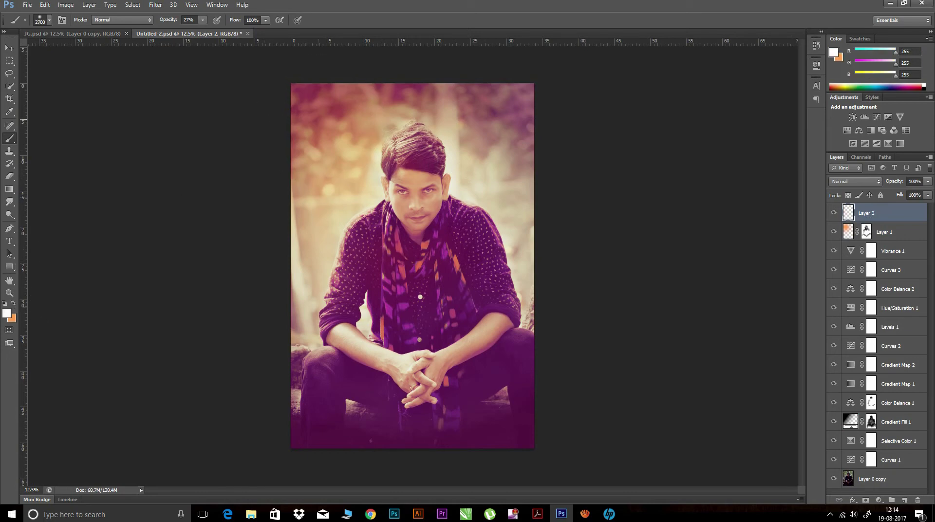
click(319, 116)
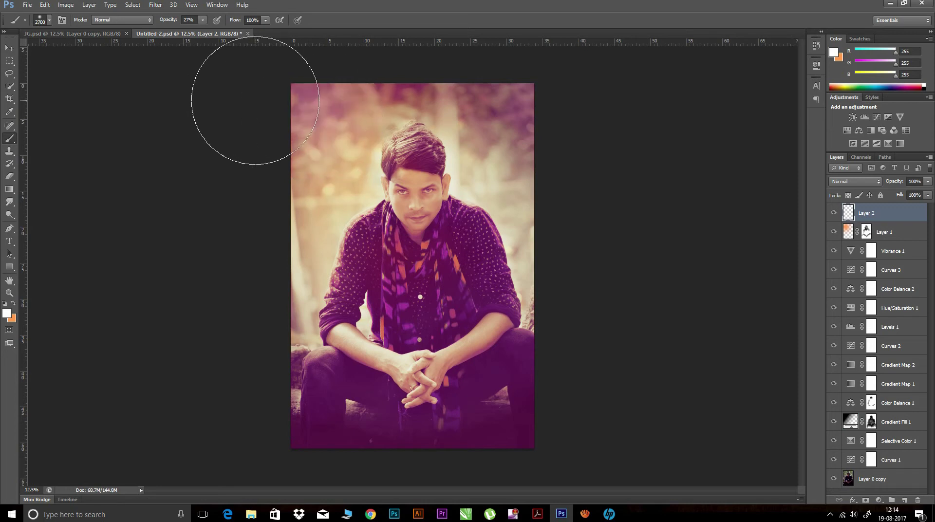
key(ctrl+z)
drag(164, 24, 219, 23)
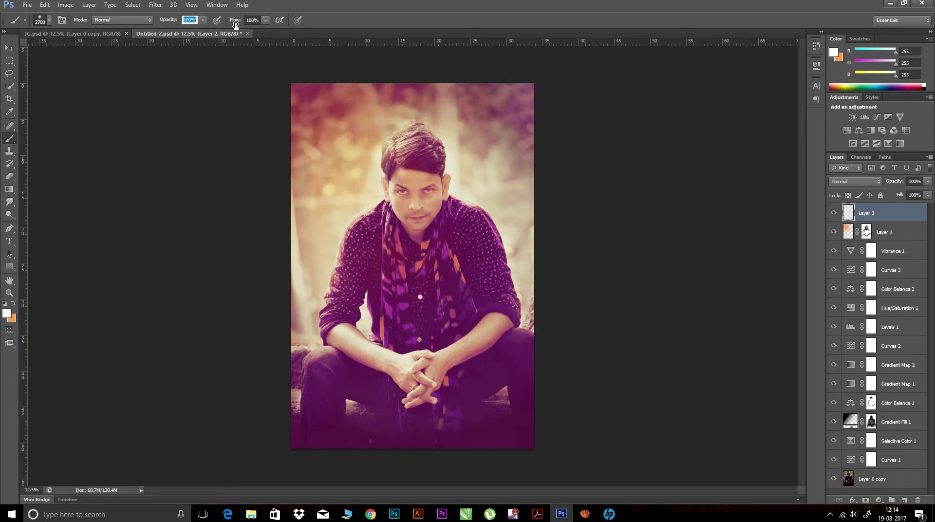
click(319, 117)
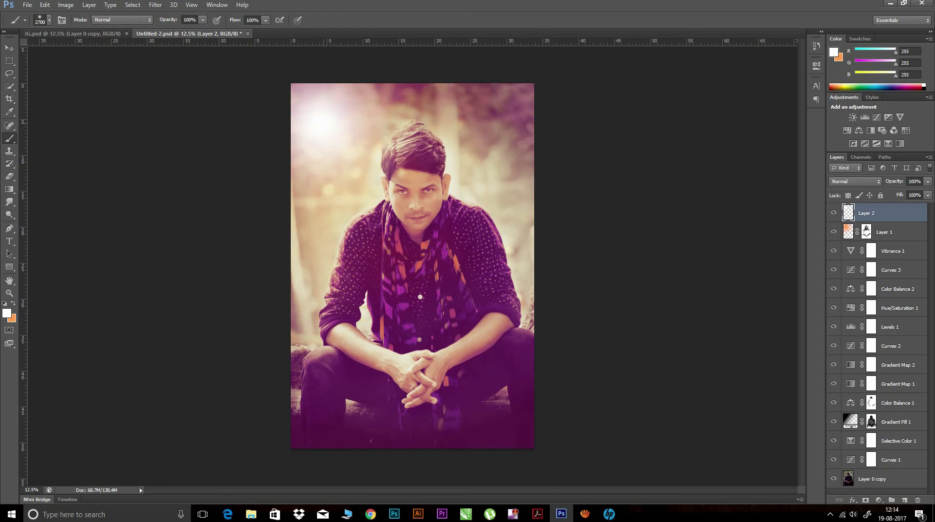
key(ctrl+t)
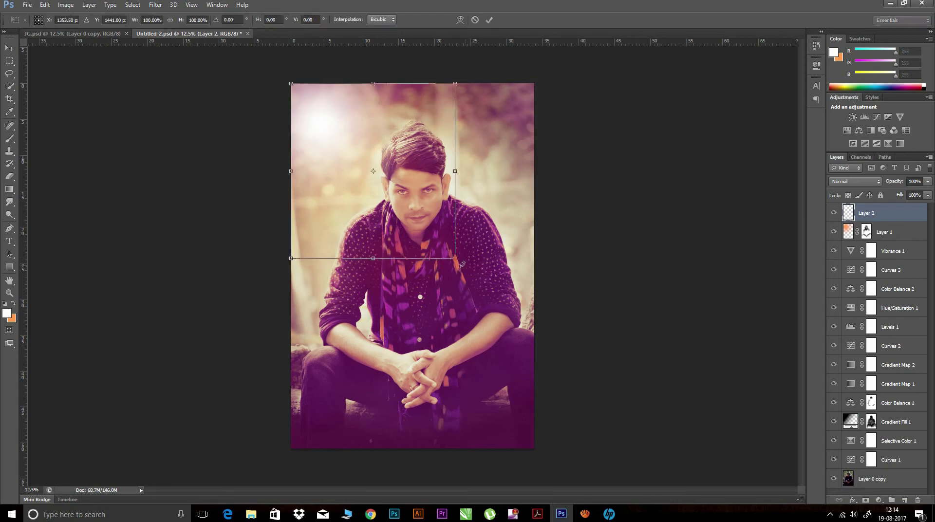
drag(454, 260, 480, 281)
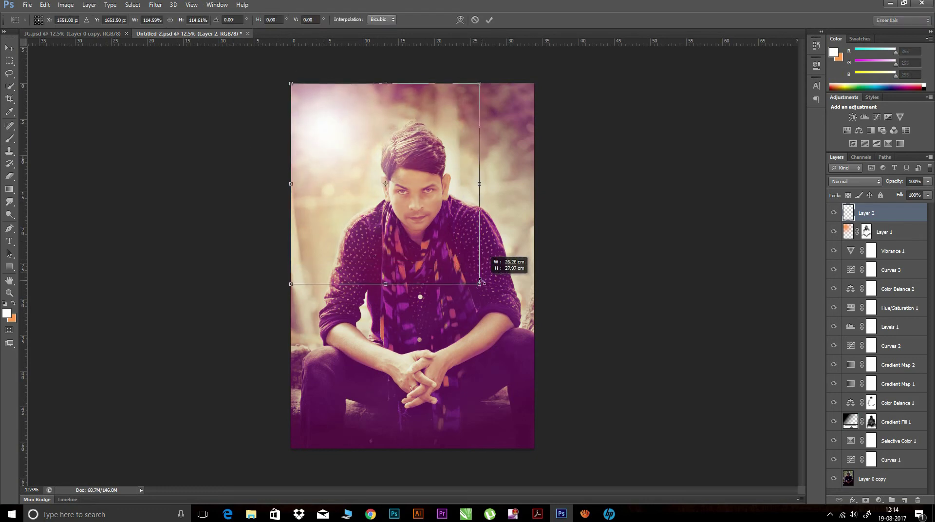
key(Return)
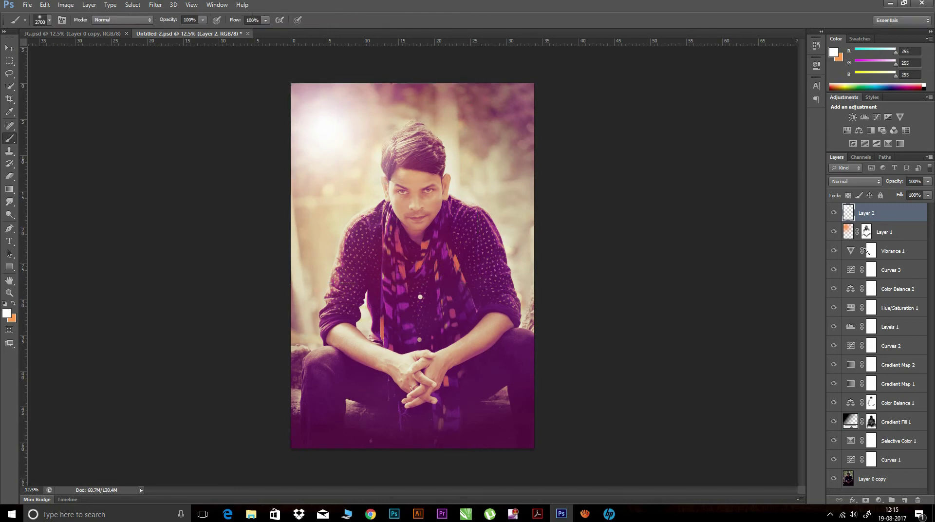
- Lower Layer 2's opacity to 67%
drag(895, 181, 885, 182)
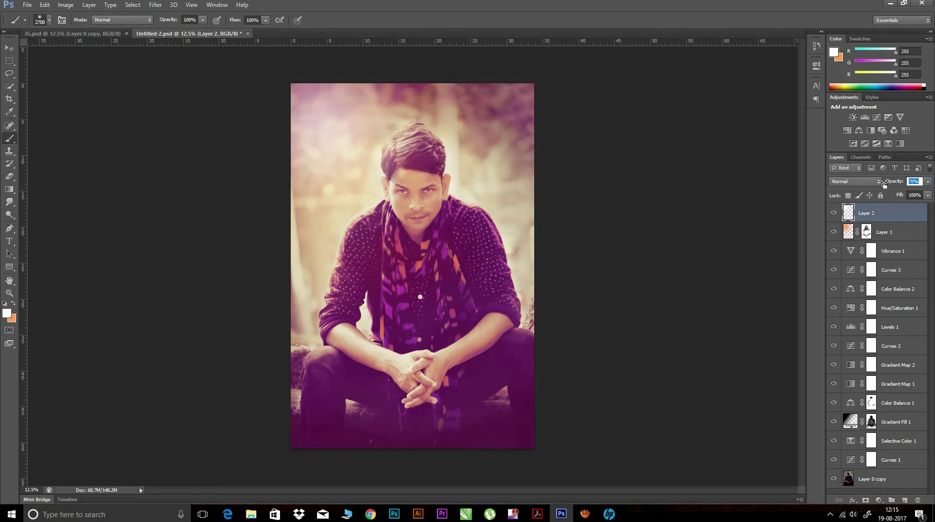
key(Return)
drag(888, 182, 887, 190)
click(905, 502)
- Pick a saturated orange and brush a large orange dab at the photo's top-left on Layer 3
click(12, 305)
key(i)
click(7, 314)
click(626, 121)
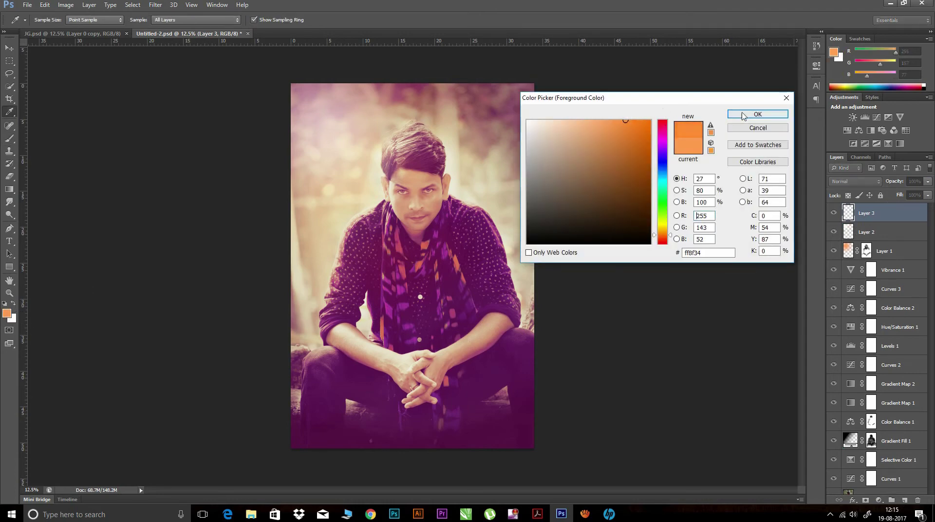
click(743, 115)
key(b)
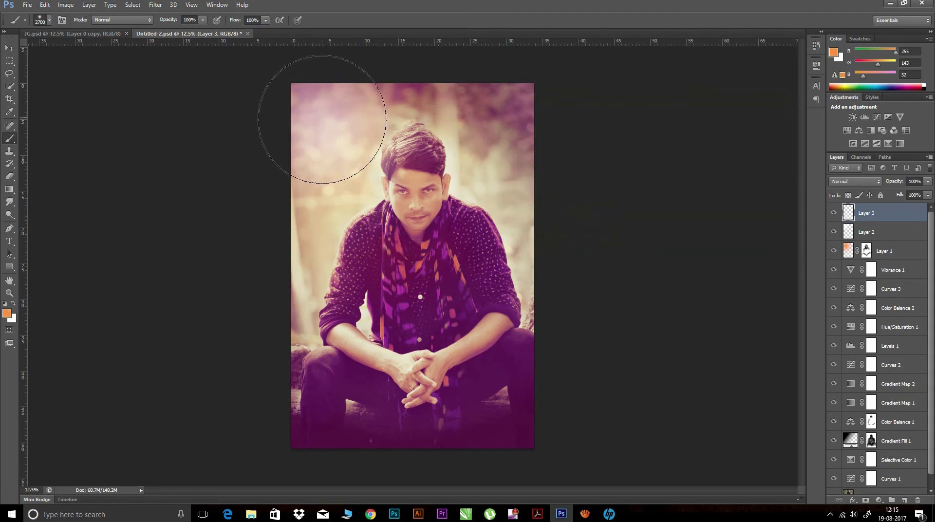
key(bracketright)
key(bracketright)
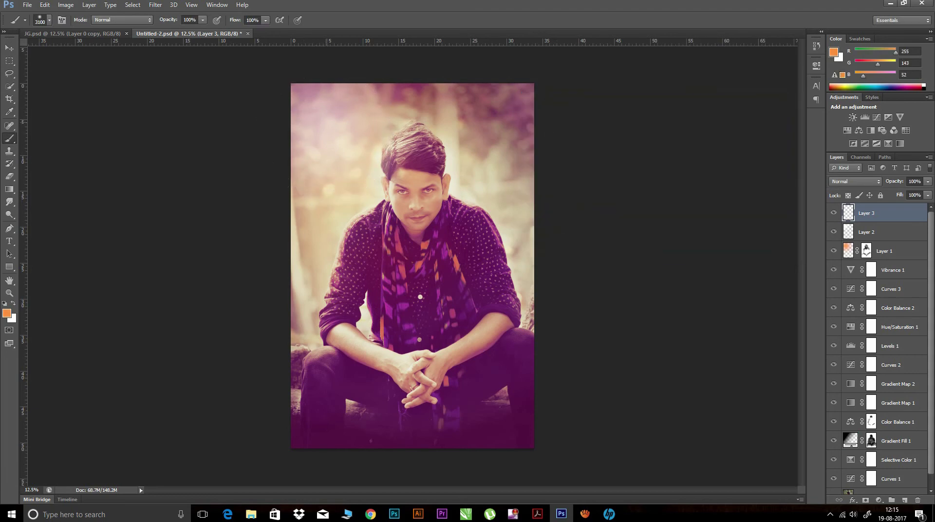
click(326, 115)
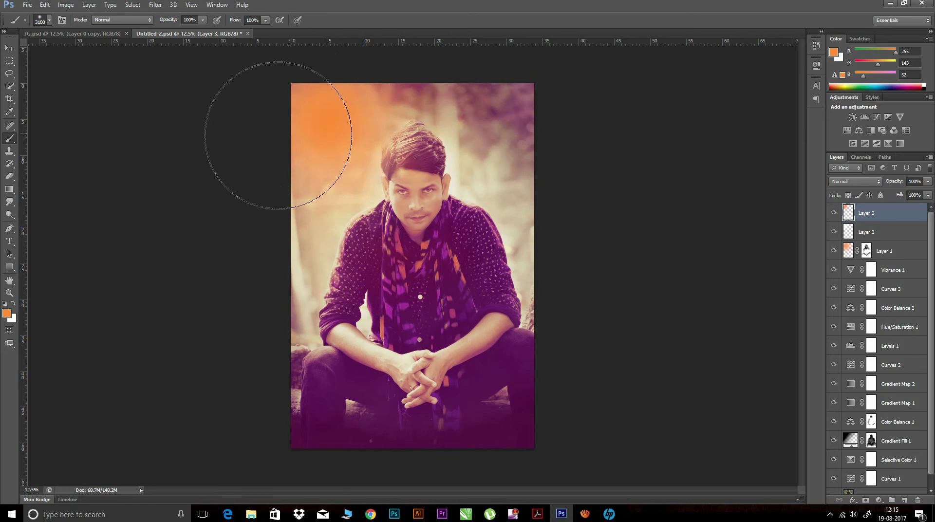
- Set Layer 3 to Overlay blending at about 93% opacity
click(854, 181)
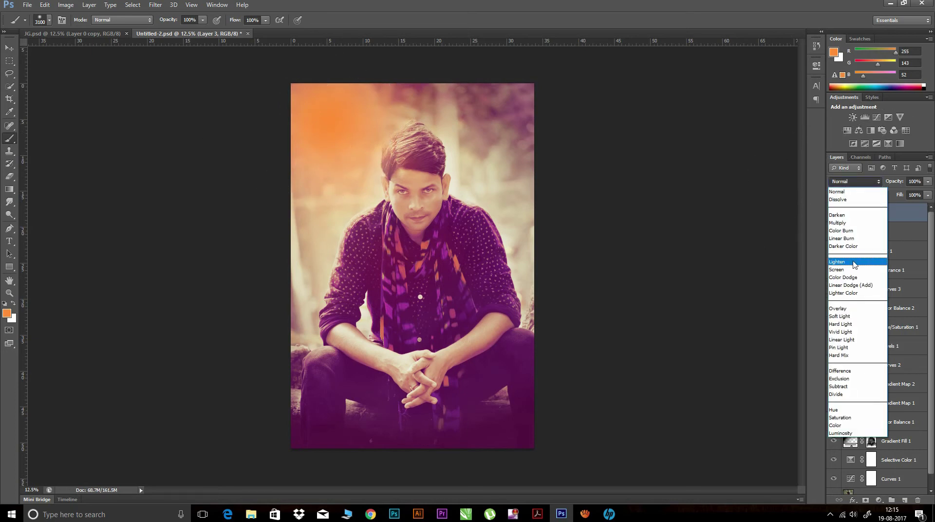
click(838, 223)
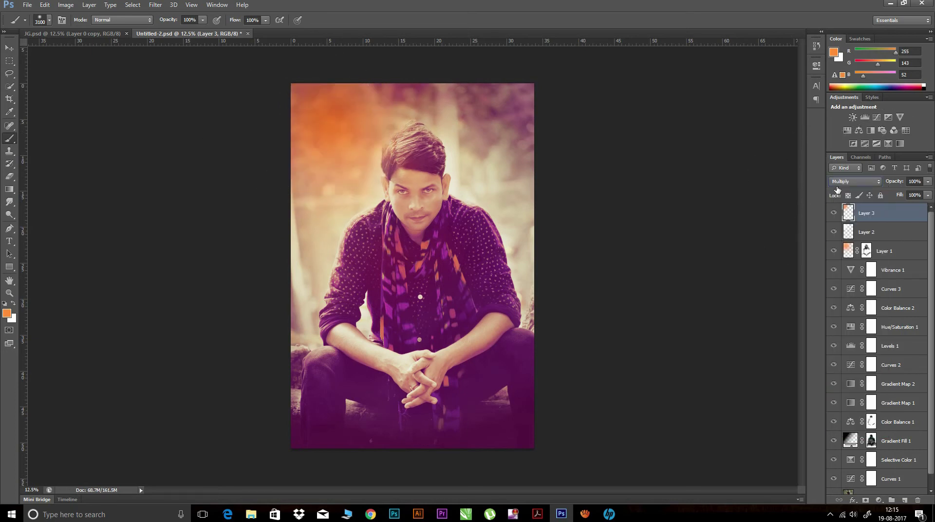
click(839, 184)
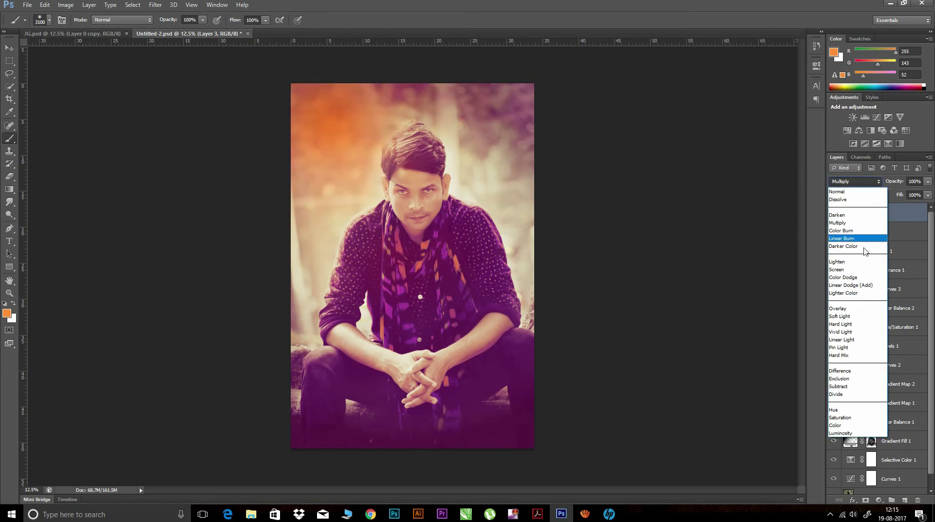
click(838, 314)
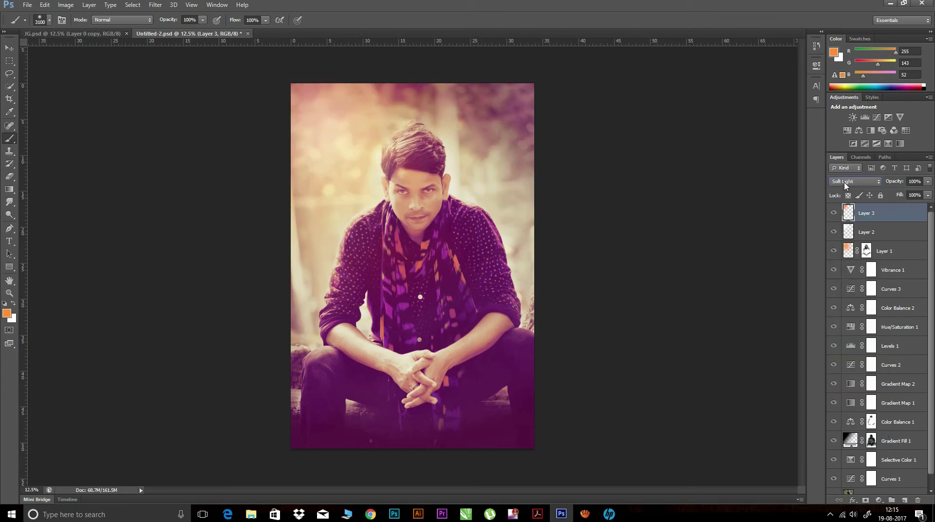
click(848, 184)
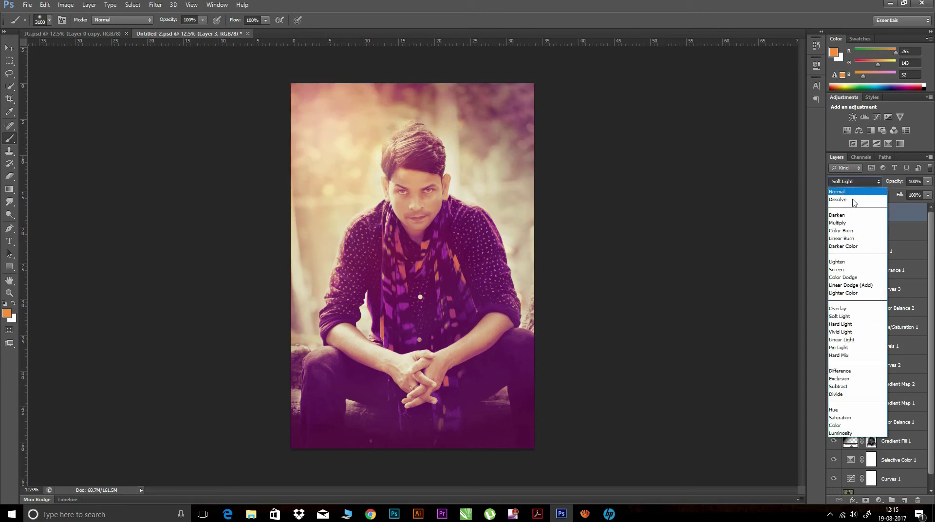
click(837, 309)
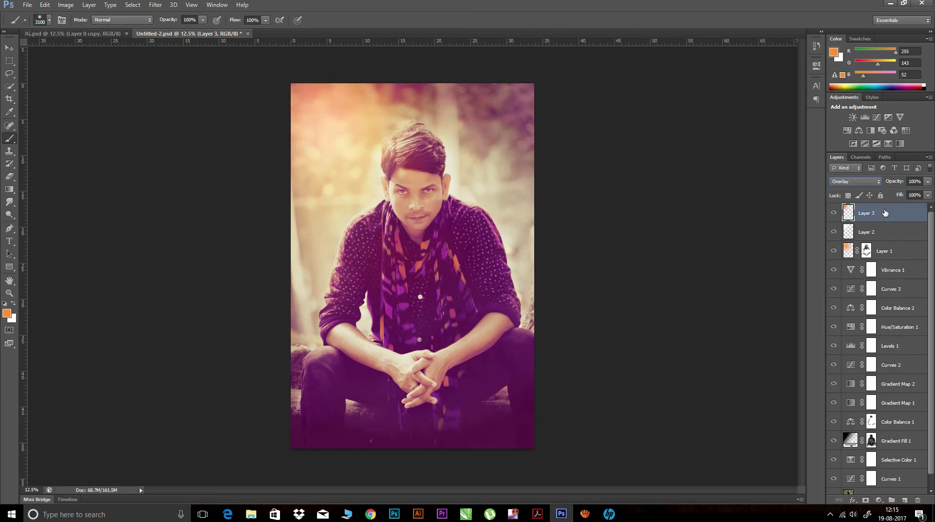
drag(897, 184, 895, 184)
scroll(928, 412, down, 1)
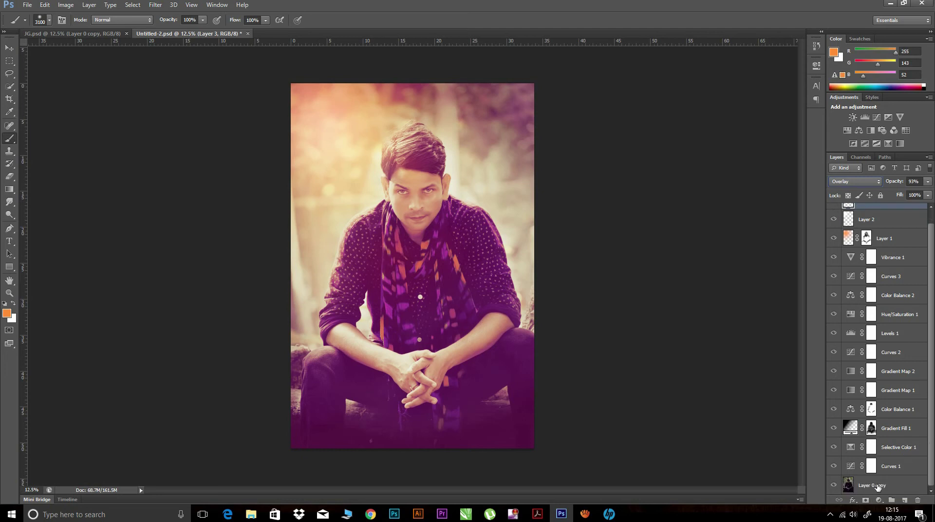
- Add a new Layer 4 above the base photo copy and clip it to that layer
click(878, 487)
key(ctrl+shift+alt+n)
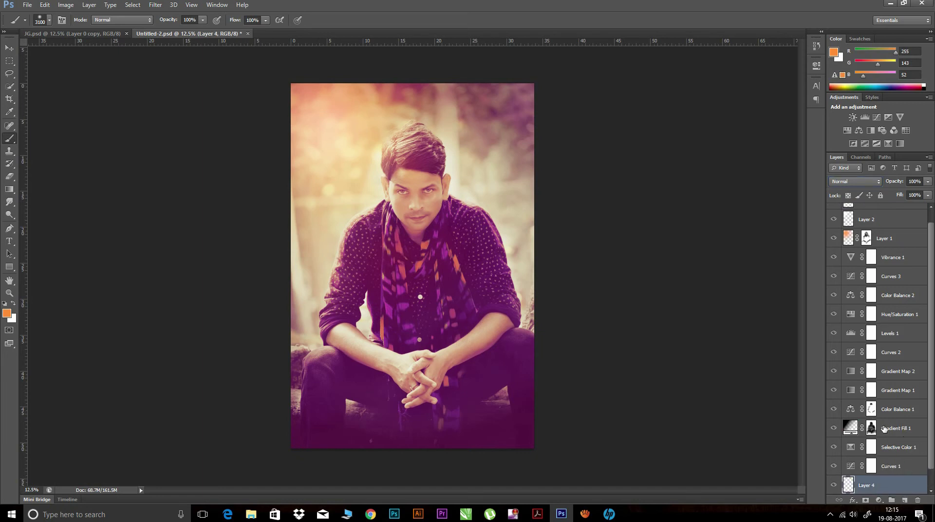
right_click(900, 486)
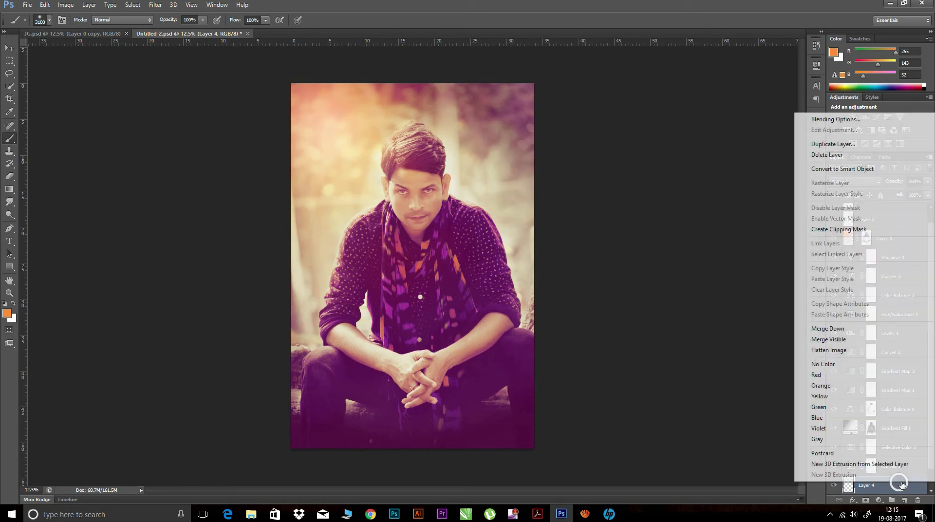
click(834, 230)
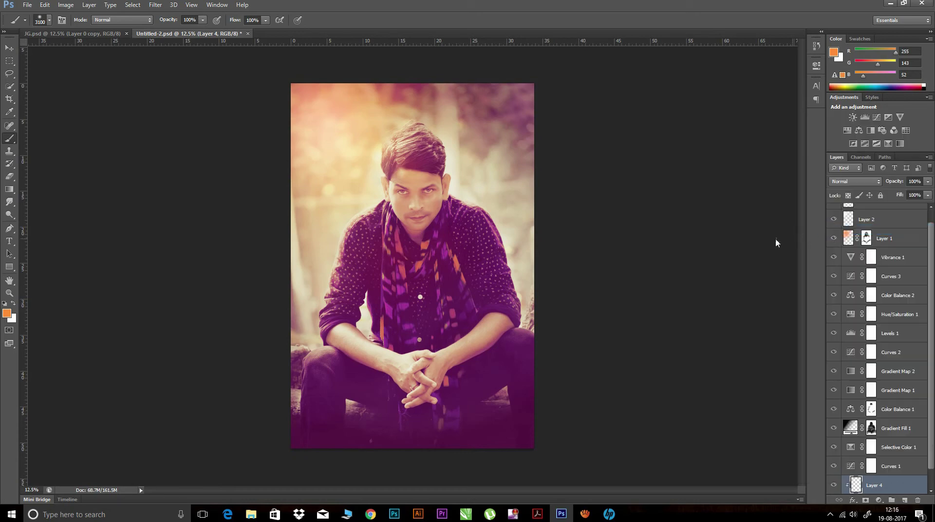
- Fill Layer 4 with 50% Gray and set its blend mode to Overlay
click(45, 5)
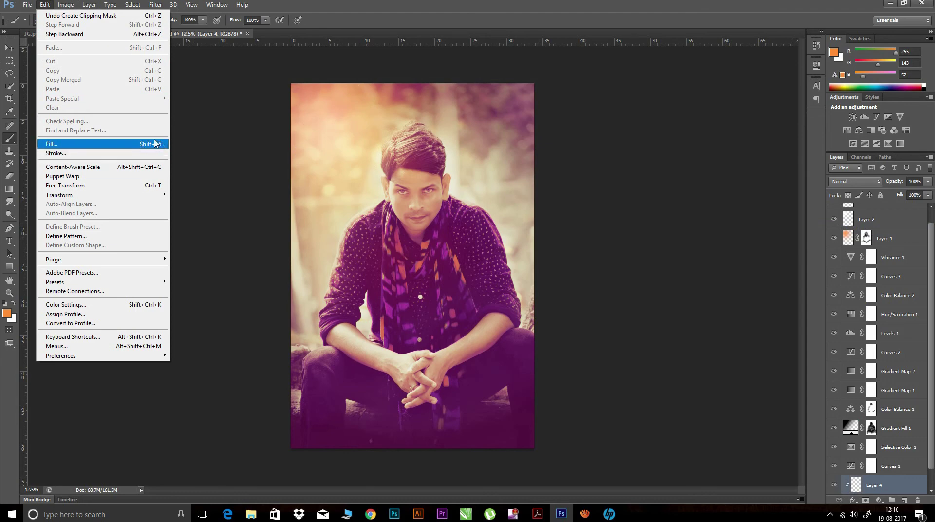
click(66, 145)
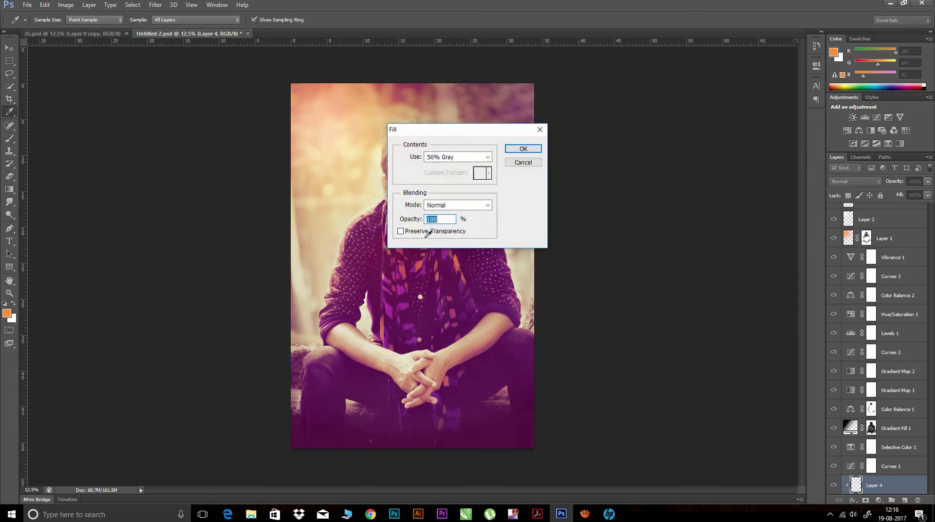
click(460, 157)
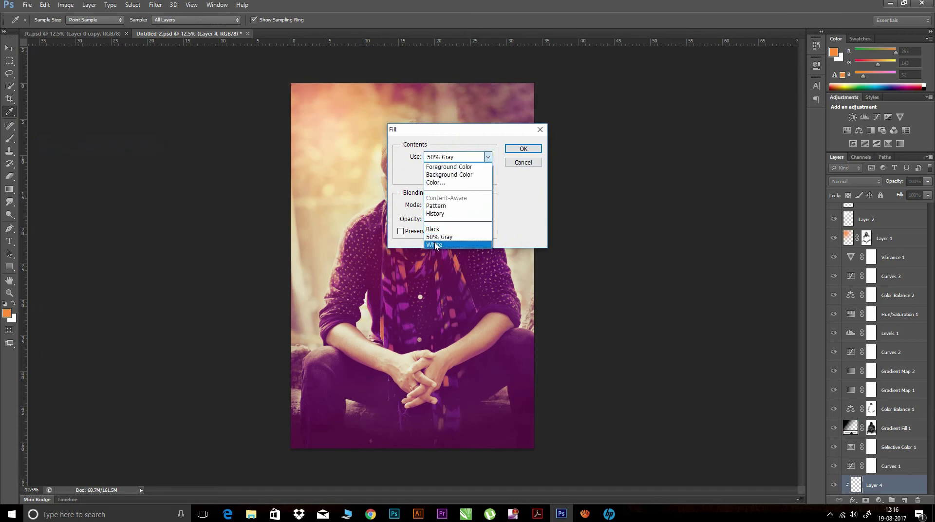
click(439, 238)
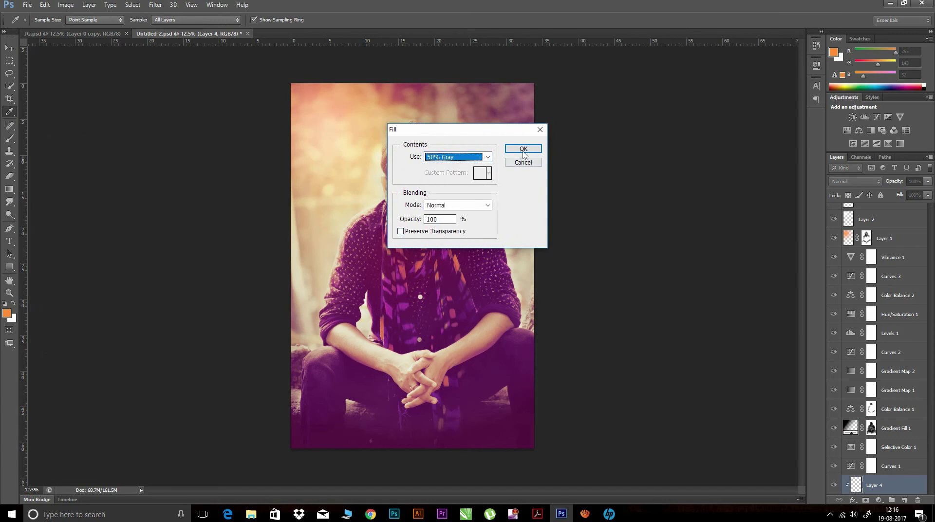
click(524, 148)
key(b)
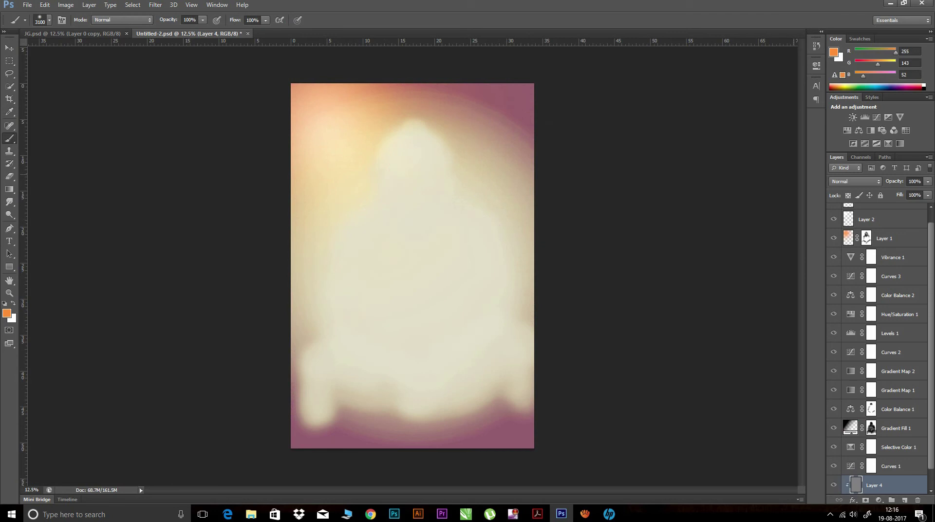
click(853, 183)
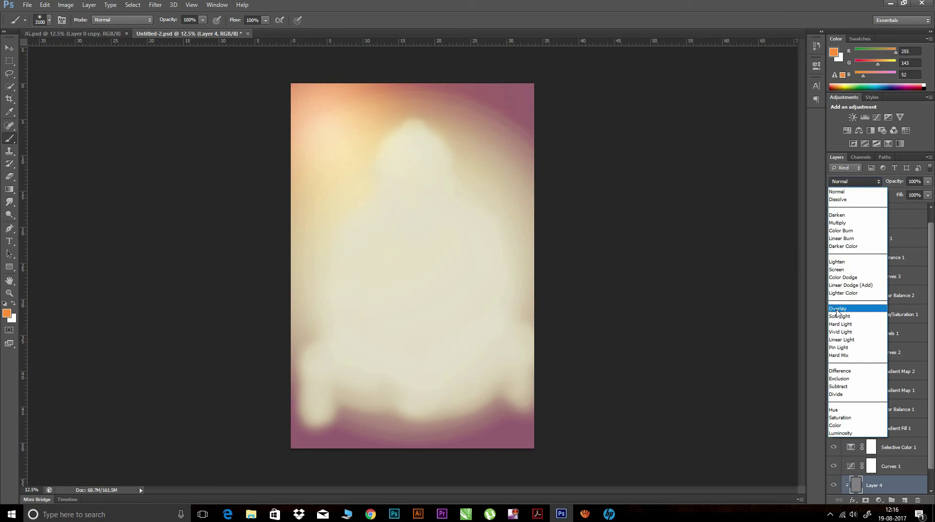
click(837, 310)
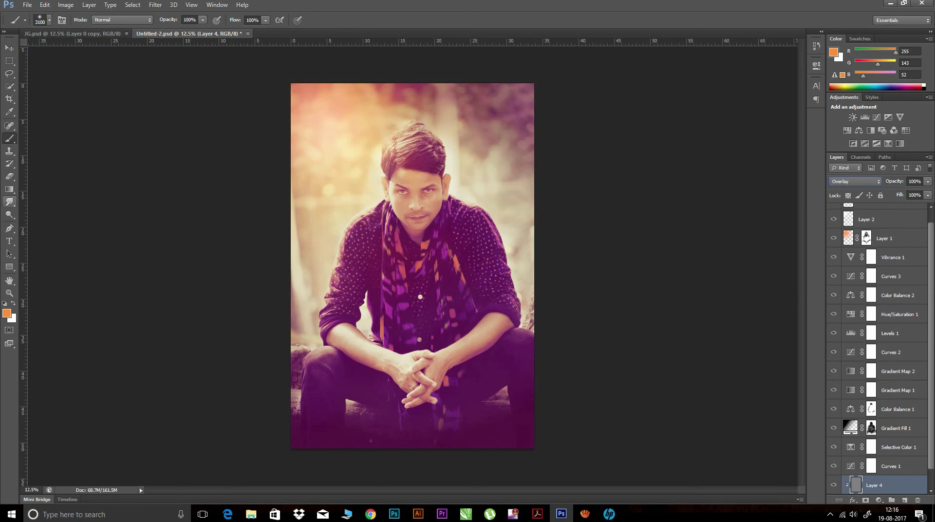
click(10, 214)
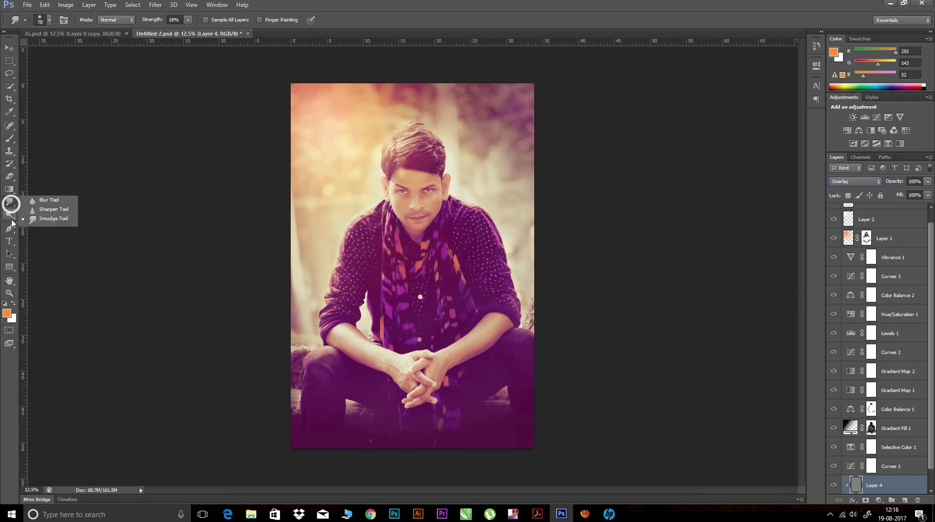
- Set Dodge exposure to about 48% and lighten the hair near the temple and the right shoulder
right_click(11, 217)
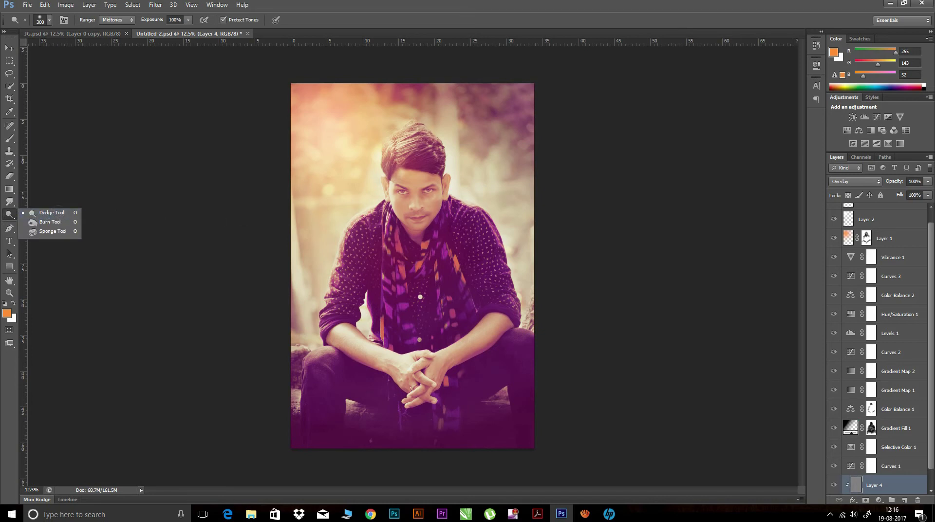
click(13, 216)
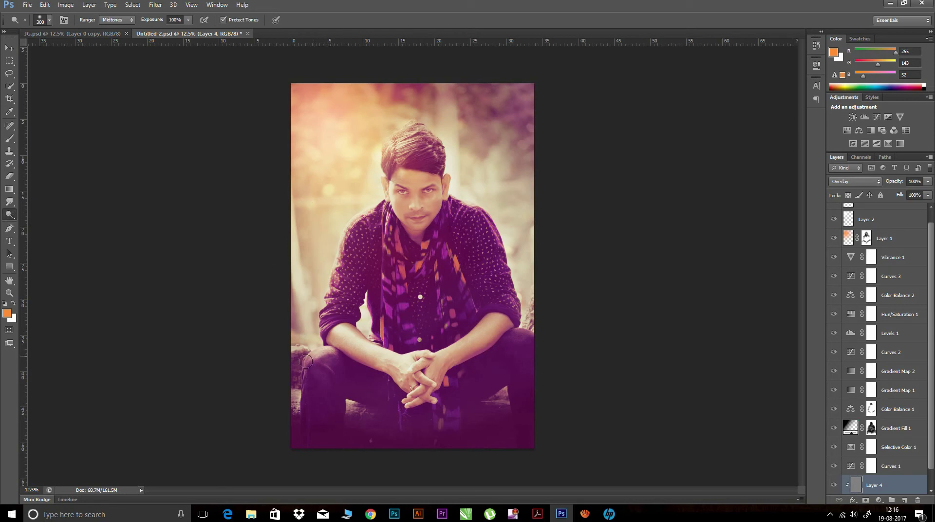
drag(152, 20, 129, 22)
click(344, 359)
click(393, 178)
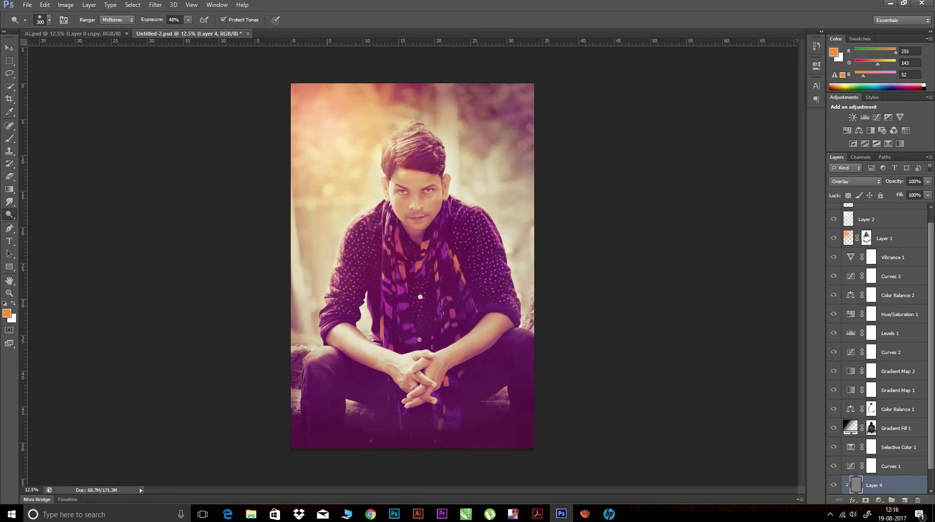
click(466, 250)
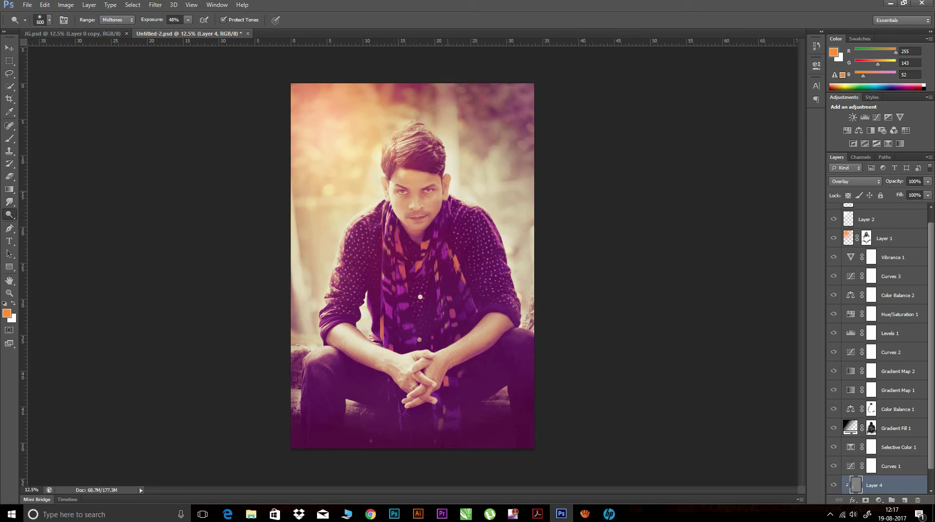
key(bracketright)
- Dodge the eyes and left arm, and burn the hair, clasped hands and left thigh
drag(441, 207, 428, 181)
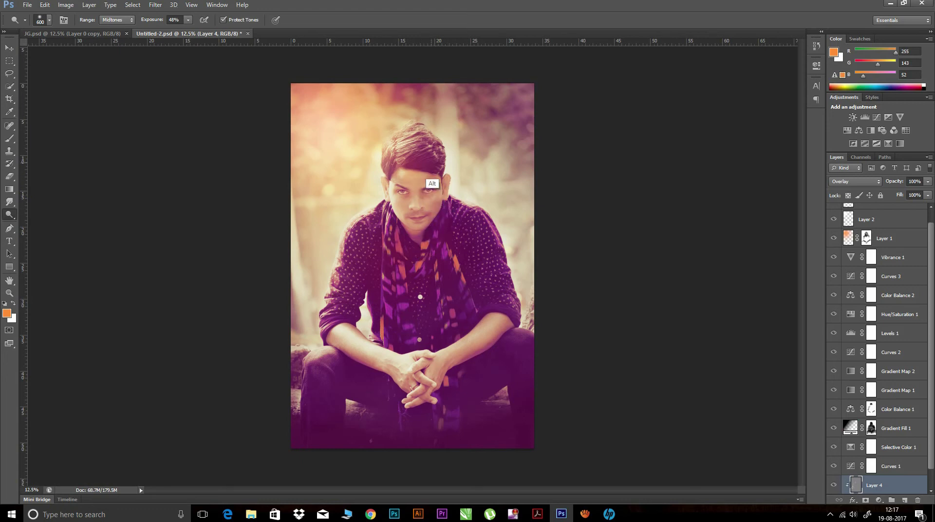
drag(424, 149, 417, 163)
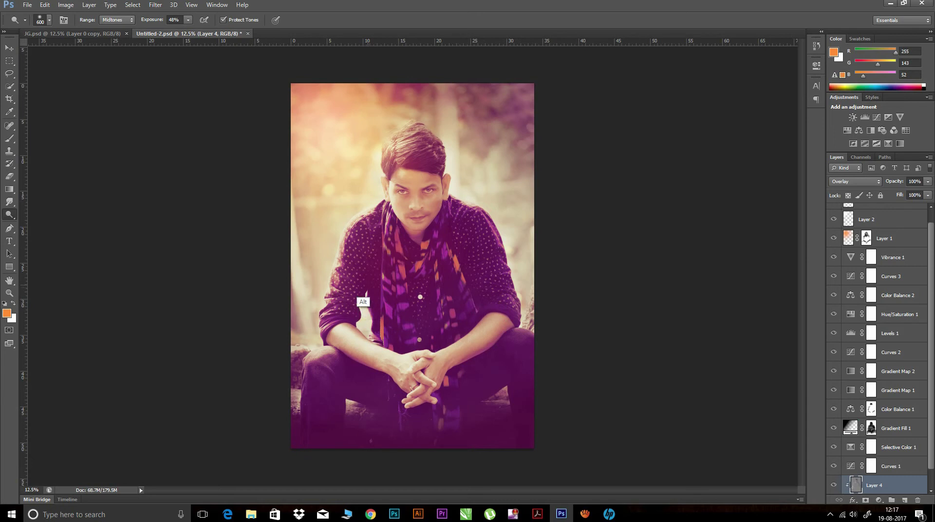
drag(368, 313, 382, 329)
drag(341, 384, 404, 390)
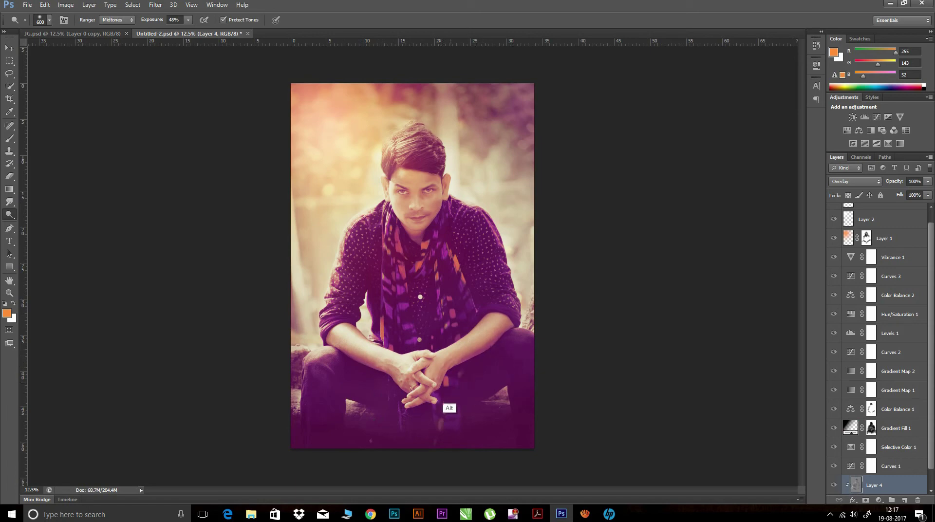
drag(443, 398, 424, 415)
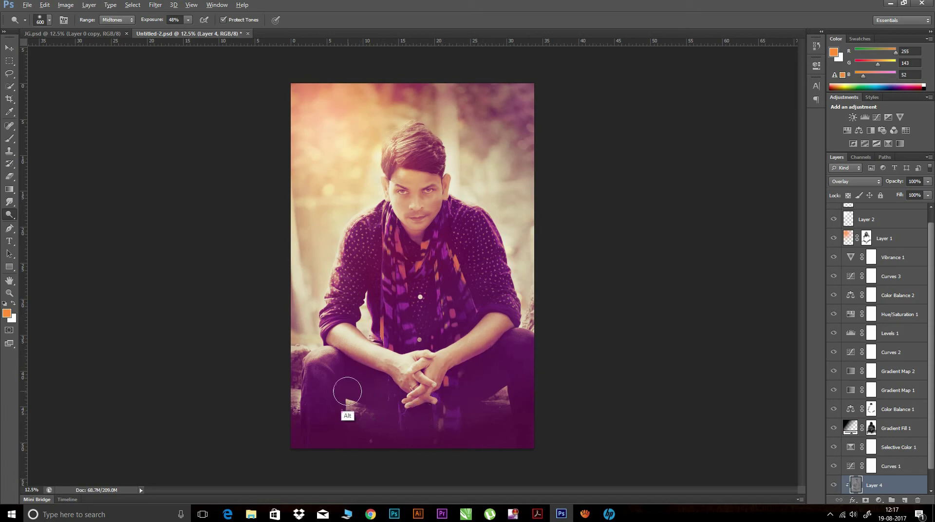
drag(331, 426, 317, 366)
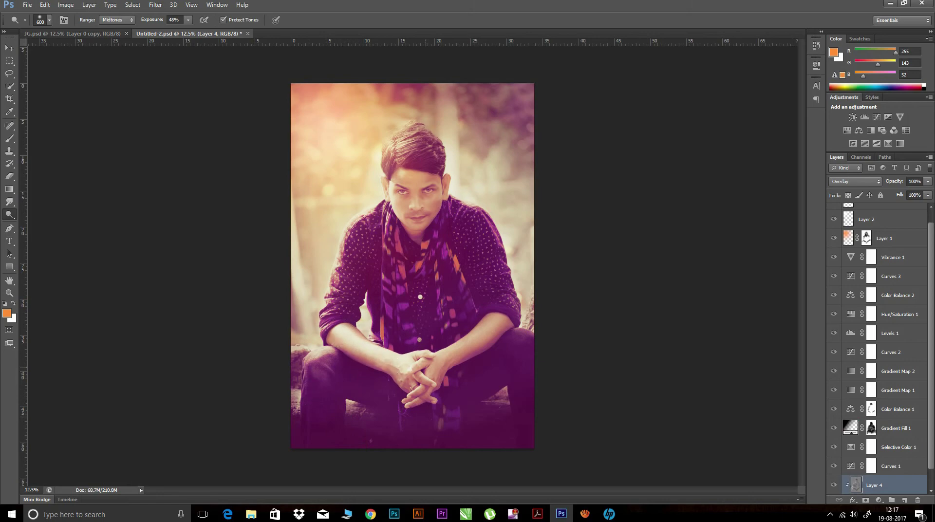
- Shrink the brush to 300 px, toggle burning with Alt, and lower Dodge exposure to 18%
key(bracketleft)
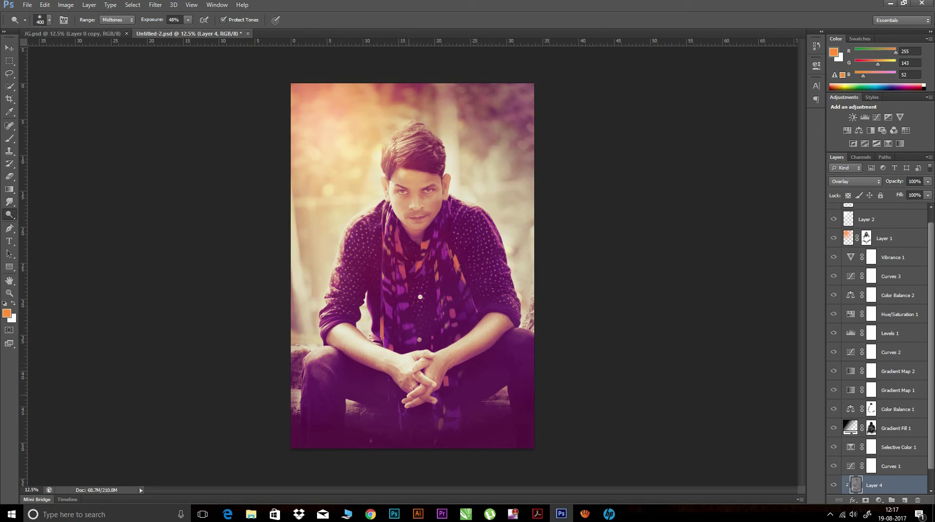
key(alt)
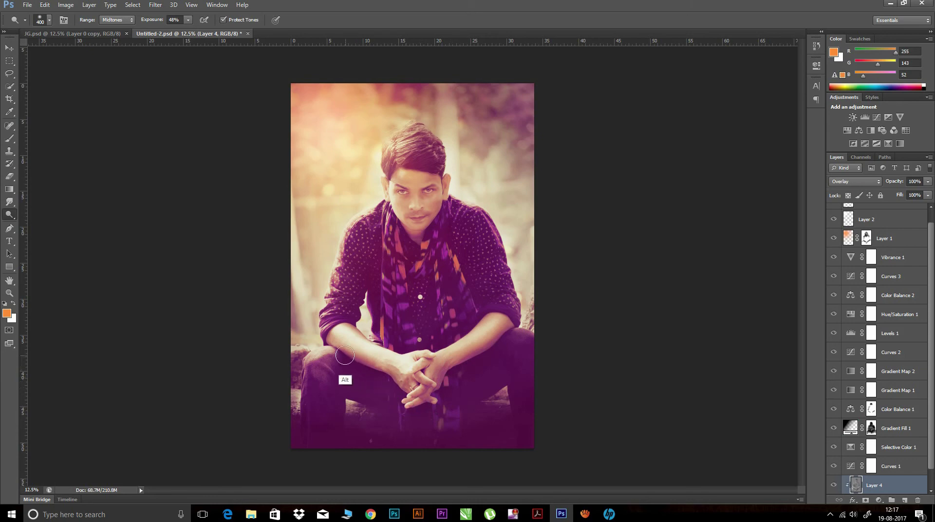
key(bracketleft)
key(alt)
drag(153, 21, 140, 24)
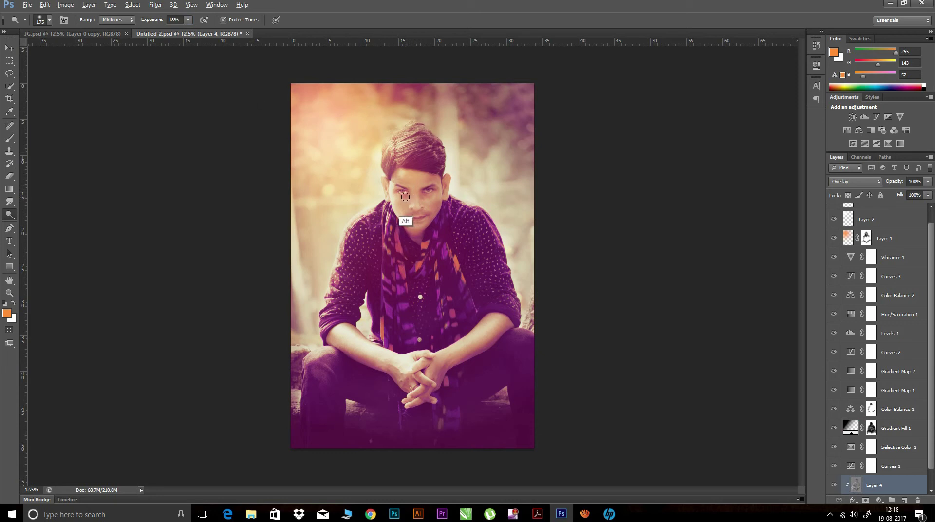
- Dodge both eyes, save the document as Untitled-2.psd, and add a final dodge touch to the hair
drag(408, 194, 403, 195)
click(436, 194)
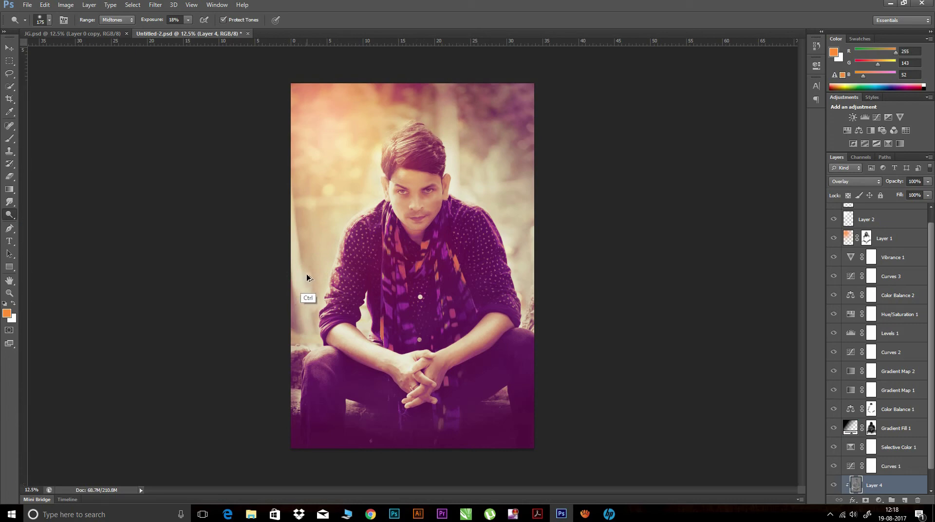
key(alt)
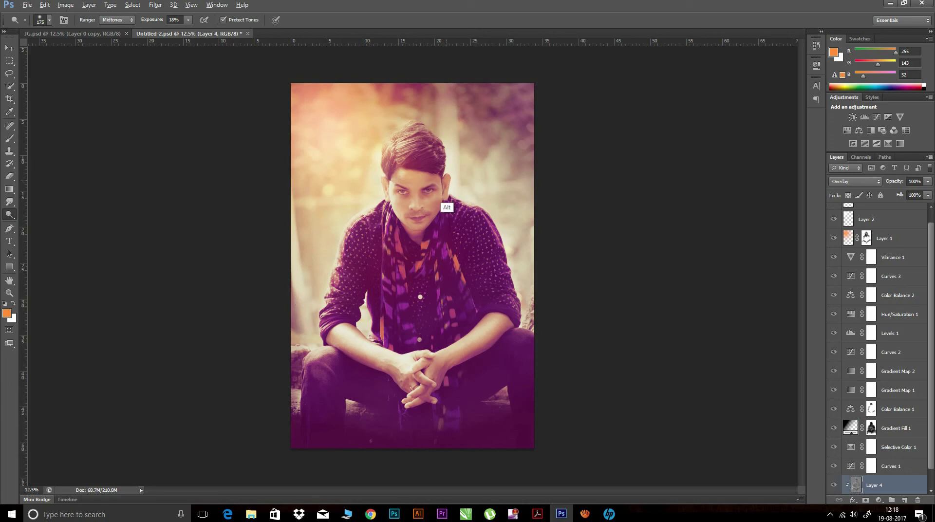
key(alt)
key(ctrl+s)
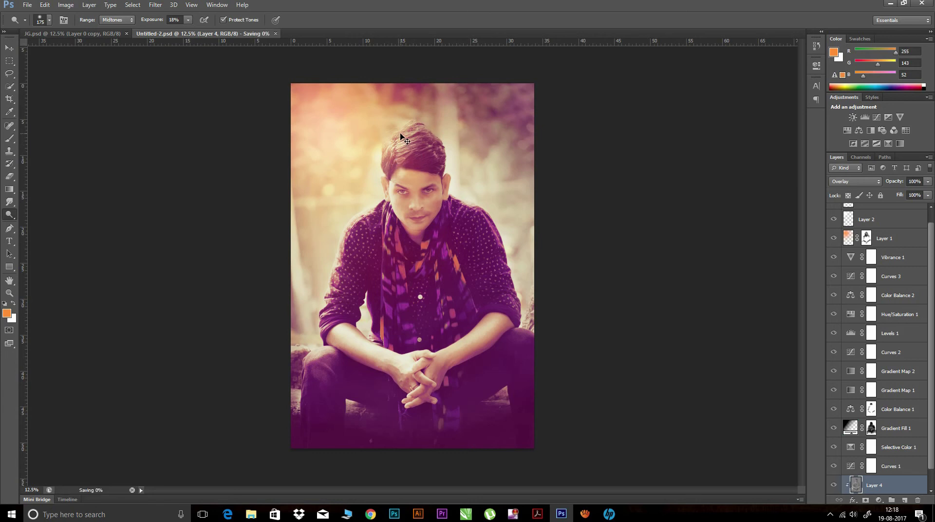
click(414, 131)
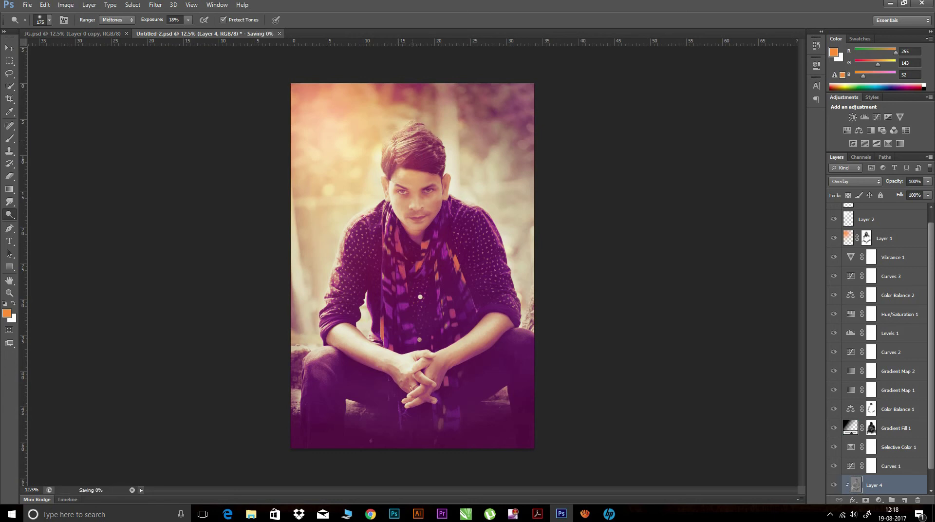
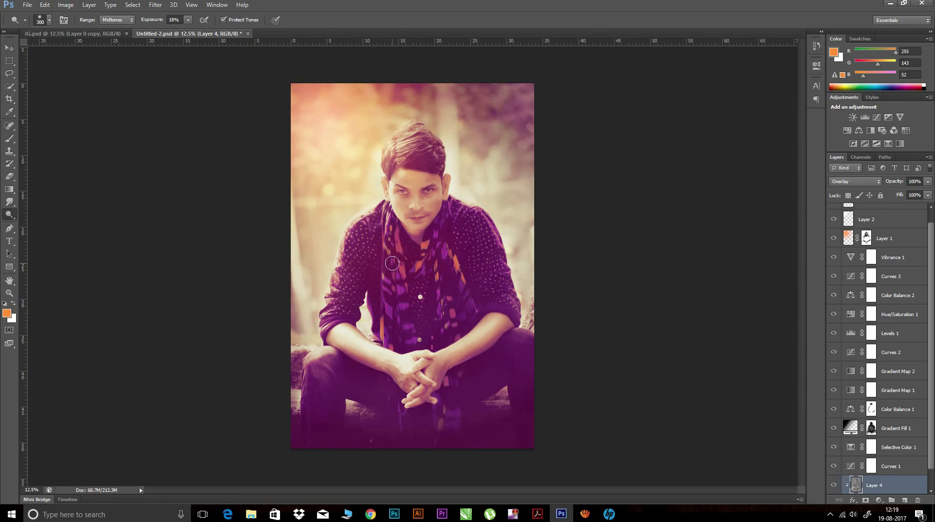
- Burn the mustache area slightly, holding Alt and tuning exposure between 7% and 14%
key(ctrl+s)
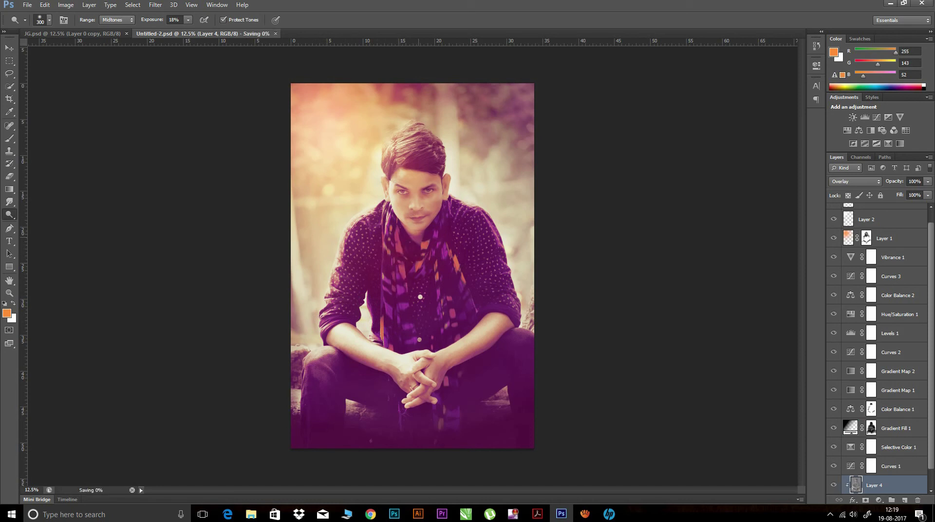
key(alt)
key(alt)
drag(412, 215, 367, 249)
drag(156, 21, 151, 21)
drag(149, 22, 152, 21)
key(alt)
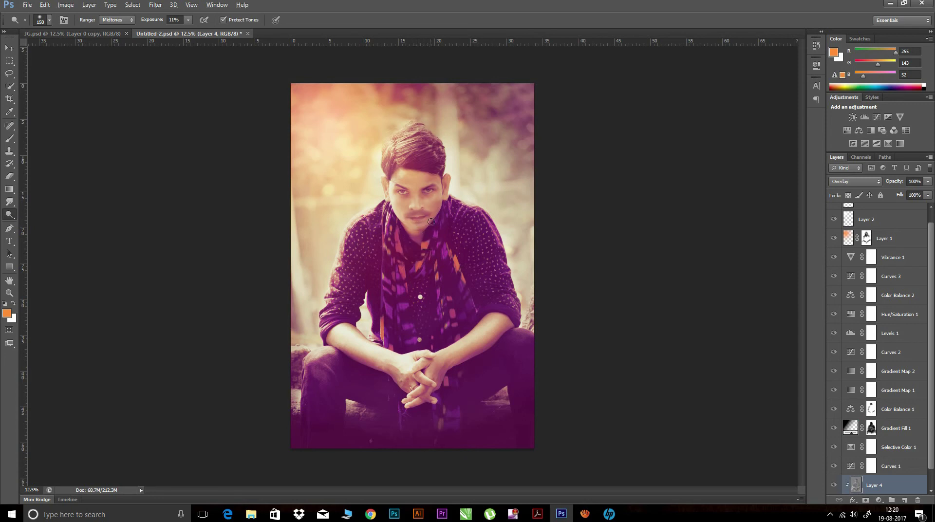
- Save Untitled-2.psd, switching back to lightening tones before saving again
key(ctrl+s)
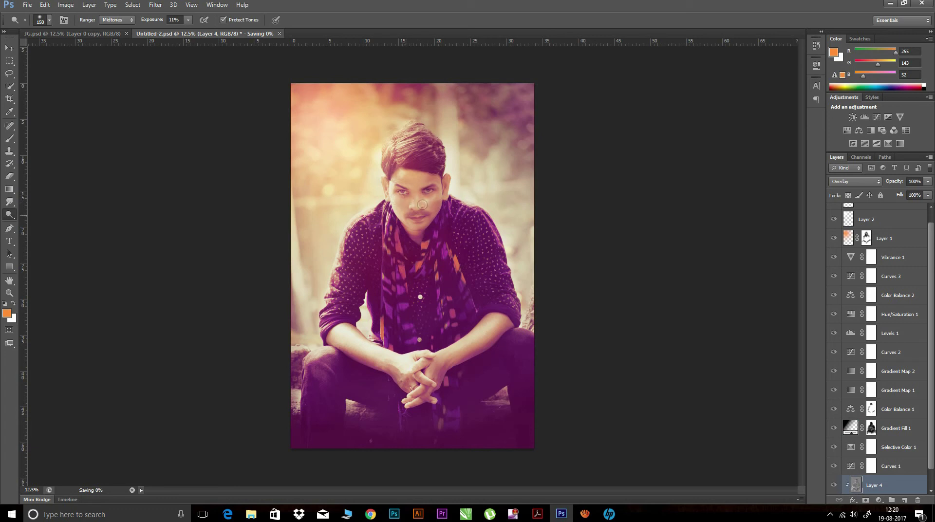
key(ctrl+alt)
key(z)
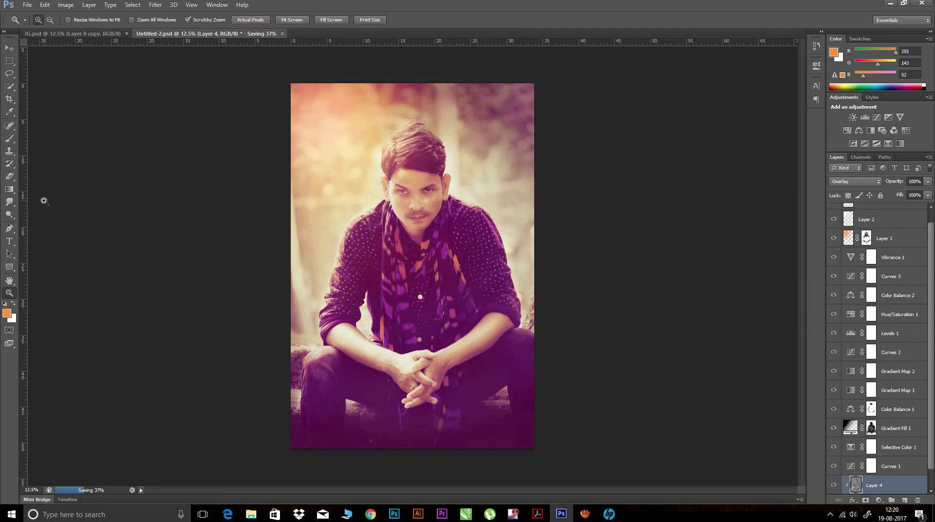
click(10, 215)
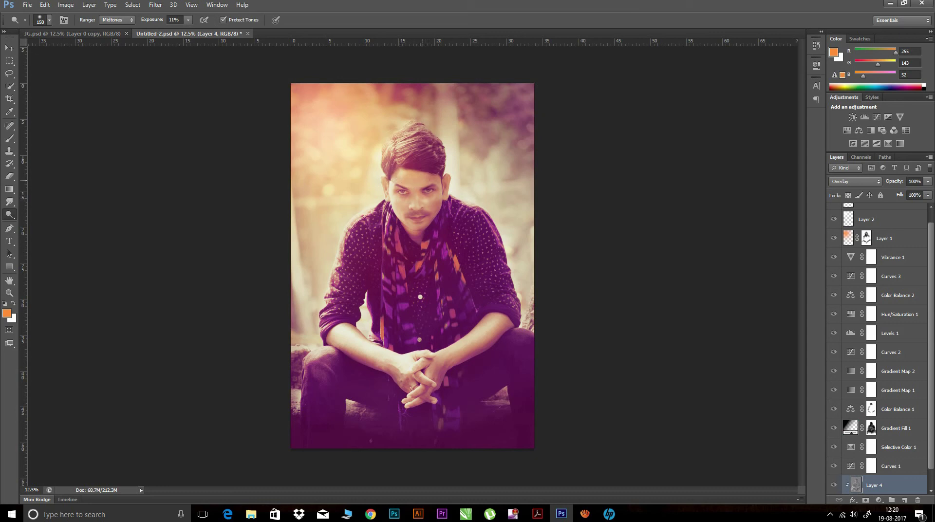
key(ctrl+s)
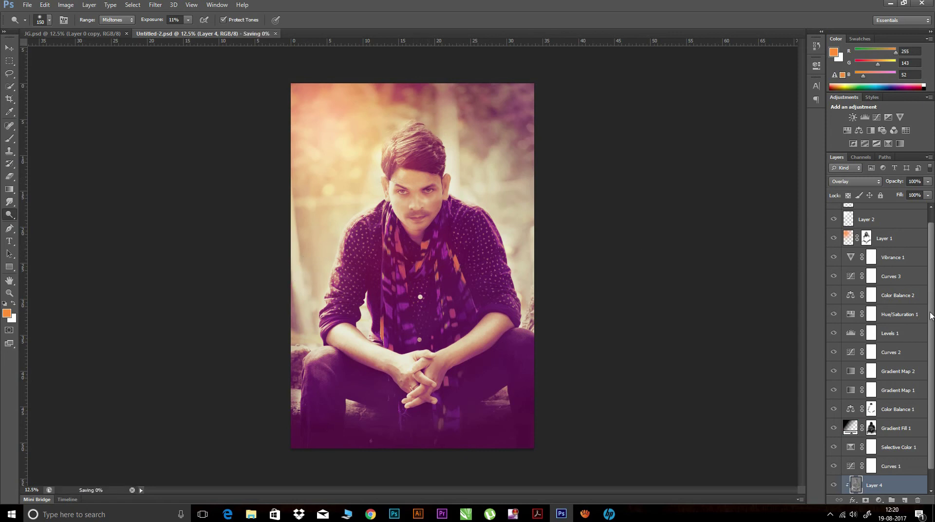
- Add a new Layer 5 above Layer 3 with white as the painting colour
drag(934, 315, 932, 288)
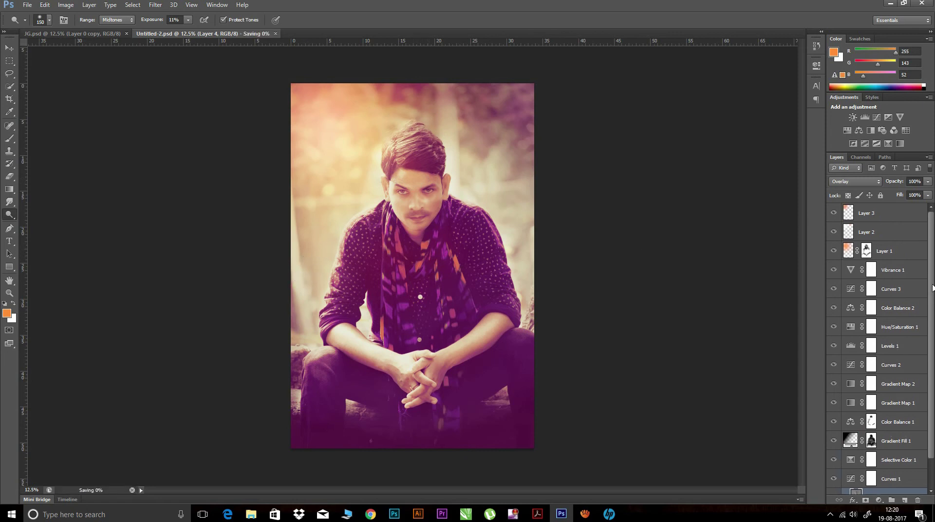
click(881, 216)
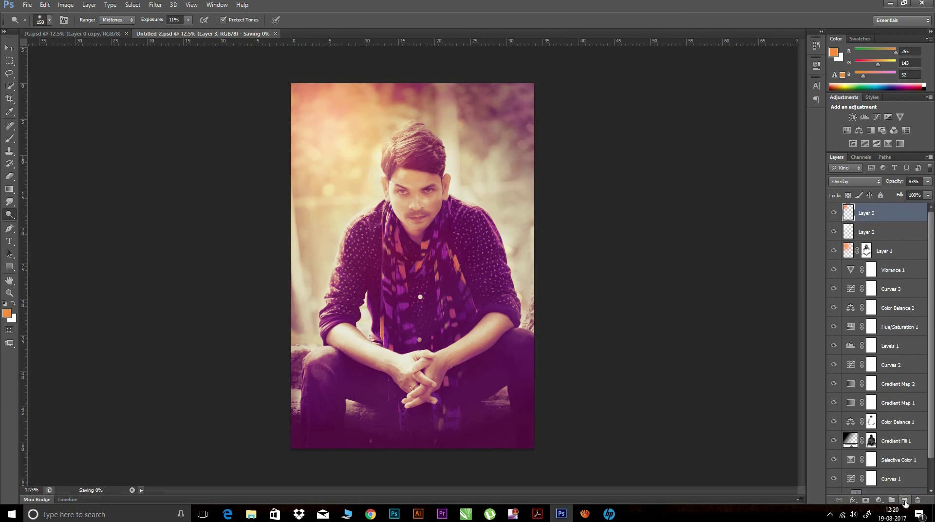
click(904, 500)
click(13, 303)
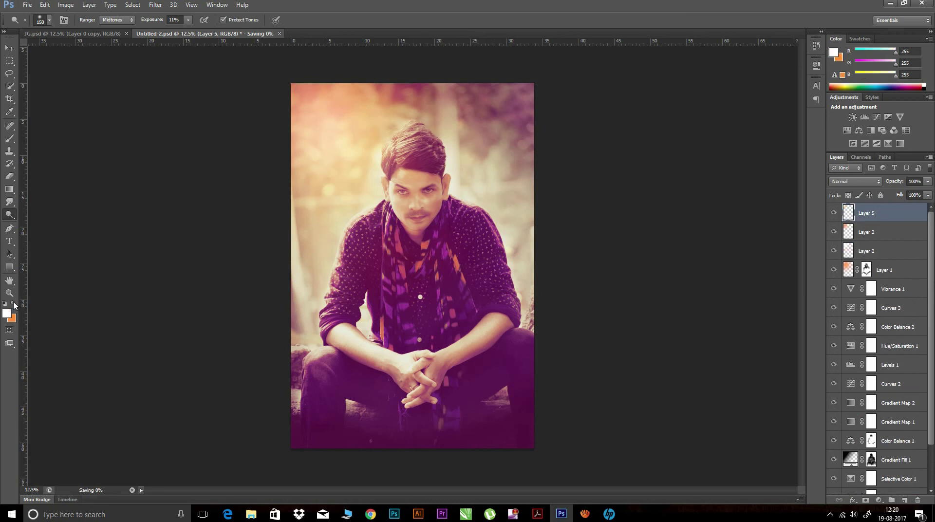
key(bracketright)
key(bracketright)
key(bracketright)
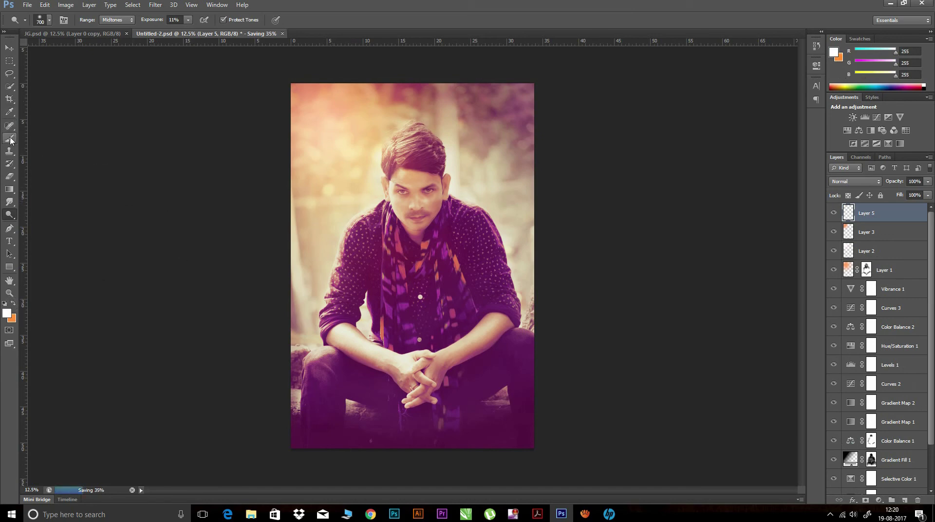
click(10, 139)
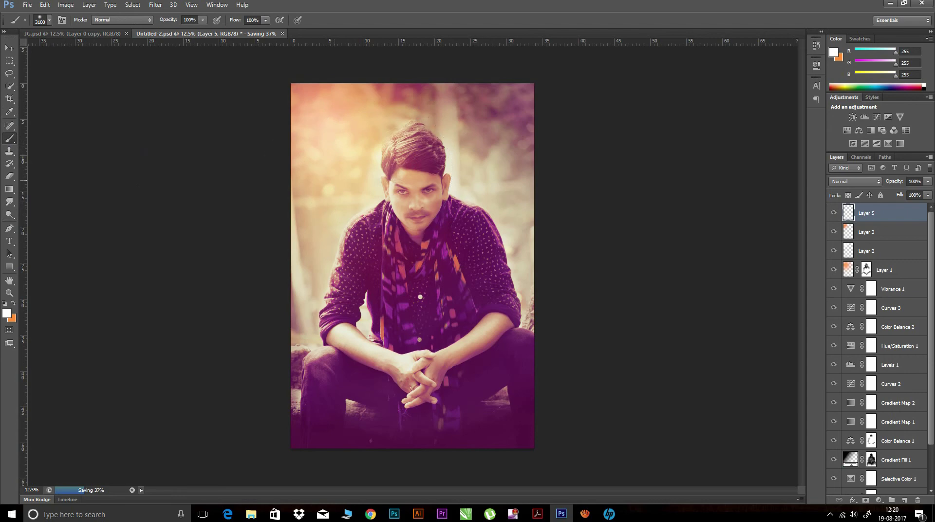
- Paint a large 2000 px soft white glow left of the face, keeping 100% opacity
key(bracketleft)
key(bracketleft)
key(bracketleft)
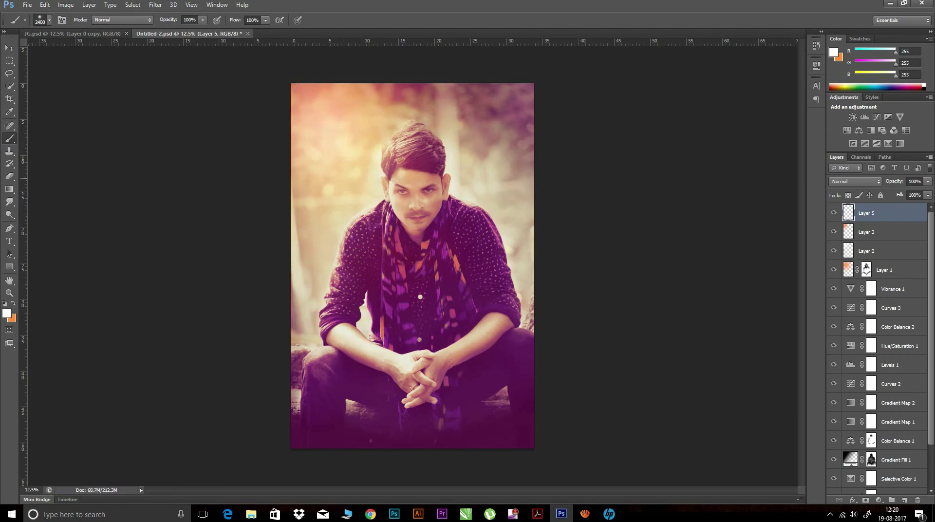
key(bracketleft)
click(351, 174)
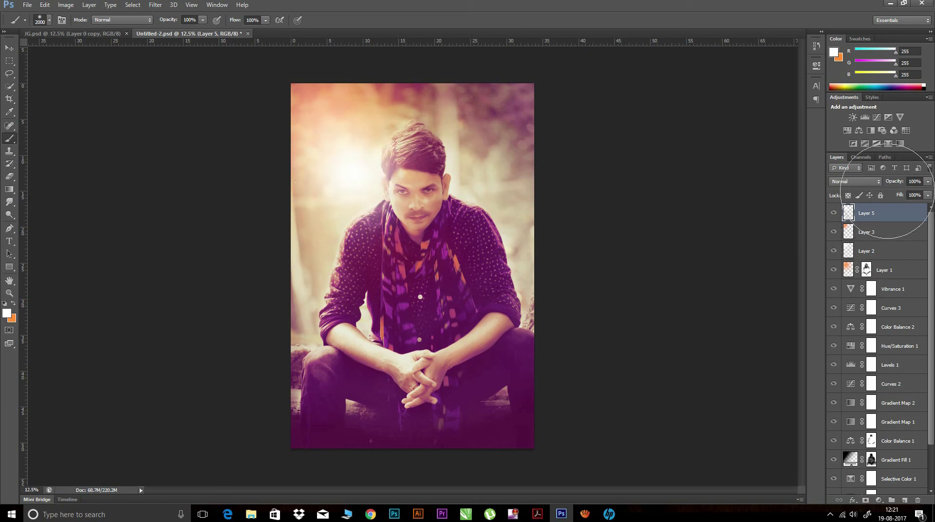
drag(900, 185, 892, 184)
drag(898, 183, 905, 183)
click(13, 303)
key(bracketleft)
click(356, 173)
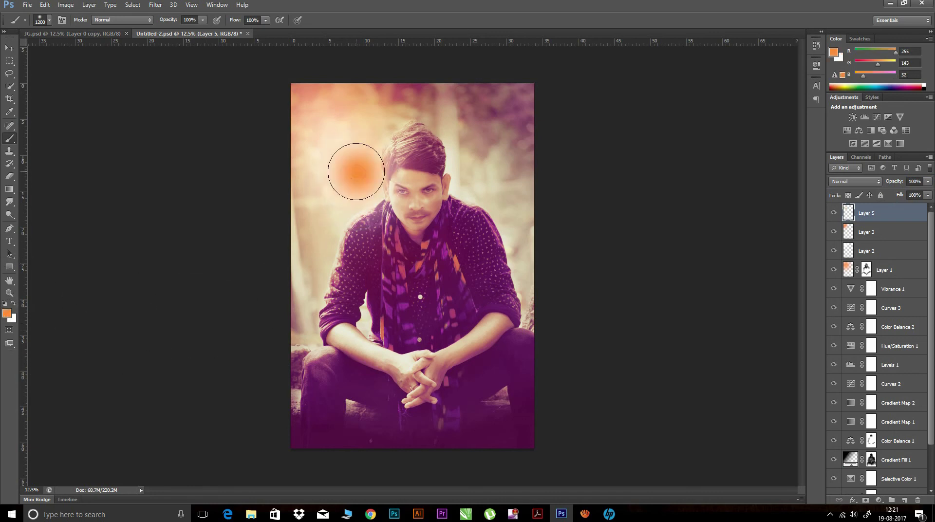
click(858, 184)
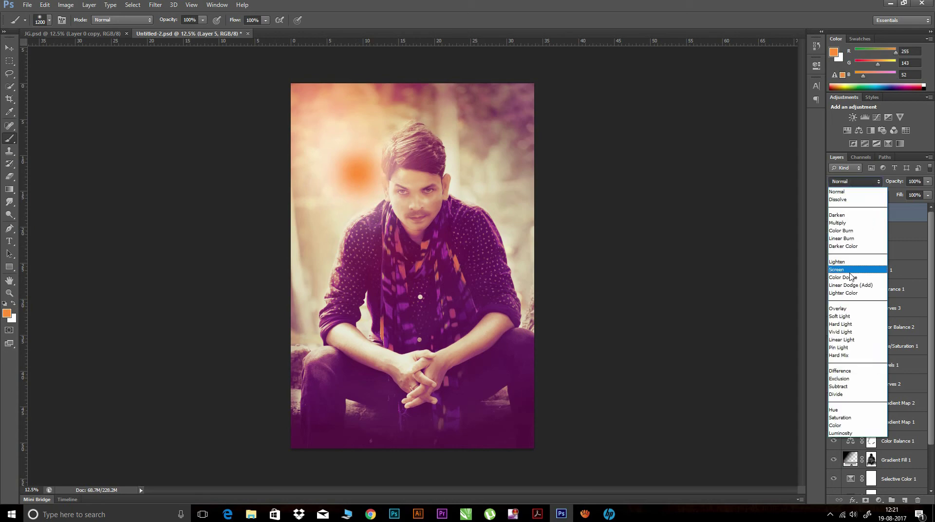
click(841, 317)
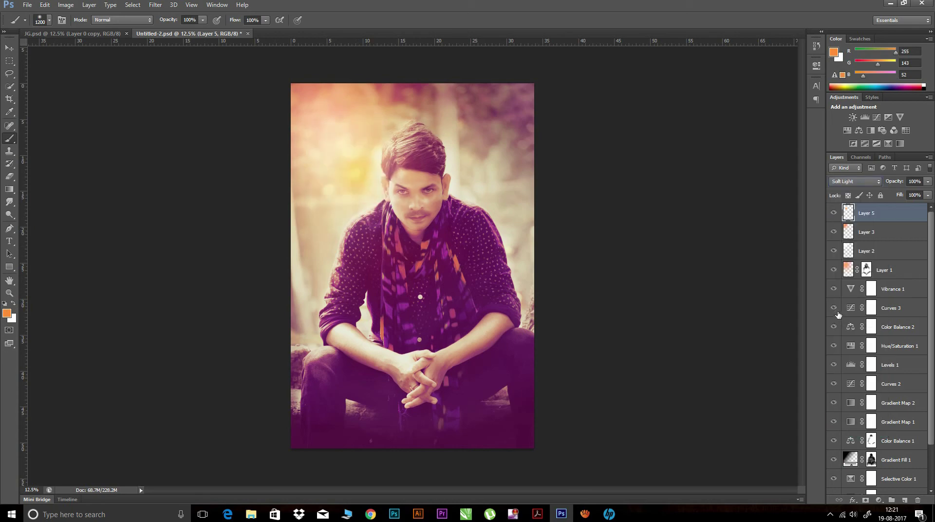
drag(897, 183, 894, 184)
click(878, 218)
key(ctrl+alt+z)
key(ctrl+alt+z)
key(ctrl+alt+z)
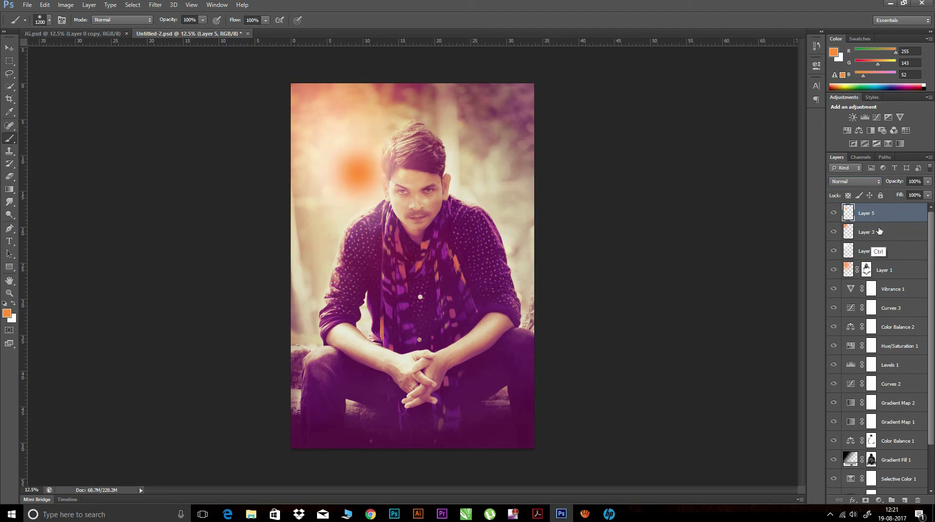
key(ctrl+alt+z)
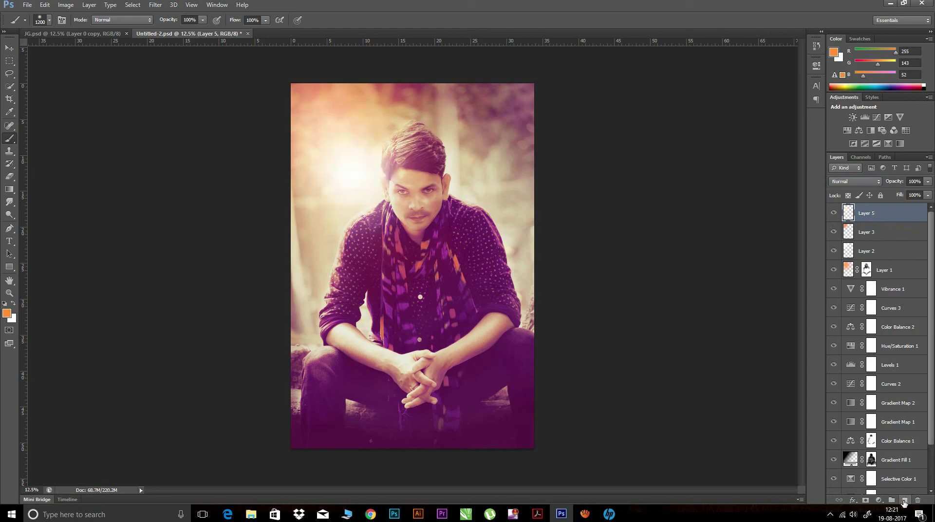
- Dab orange left of the face on new Layer 6, settling on Multiply blending at 28% opacity
click(904, 502)
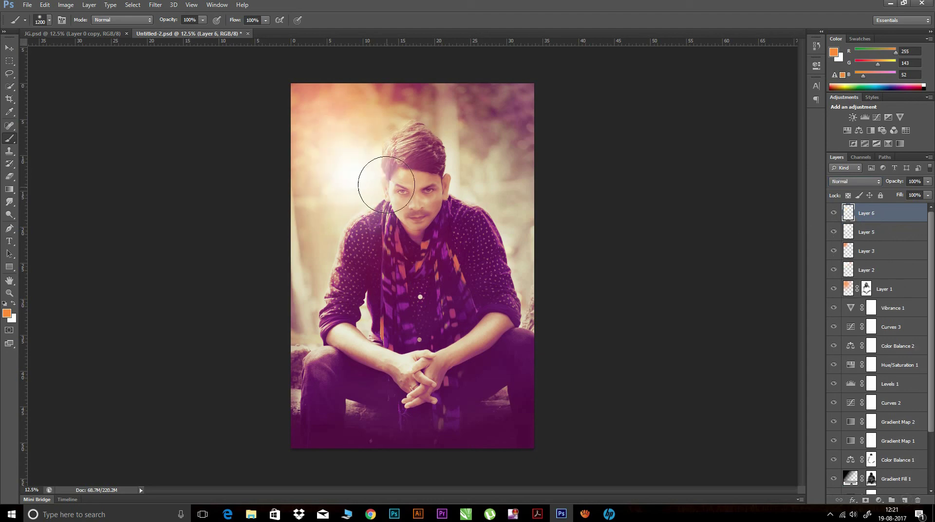
click(358, 168)
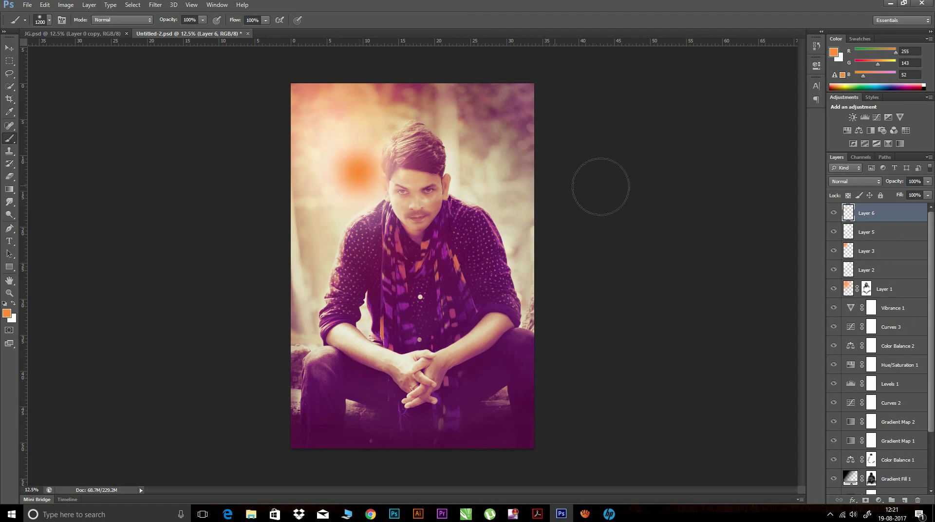
click(855, 181)
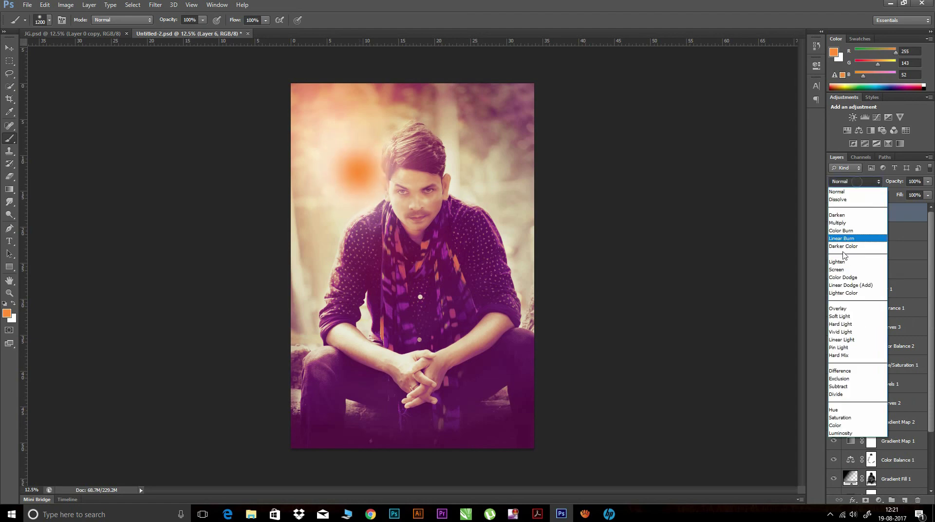
click(839, 317)
click(860, 183)
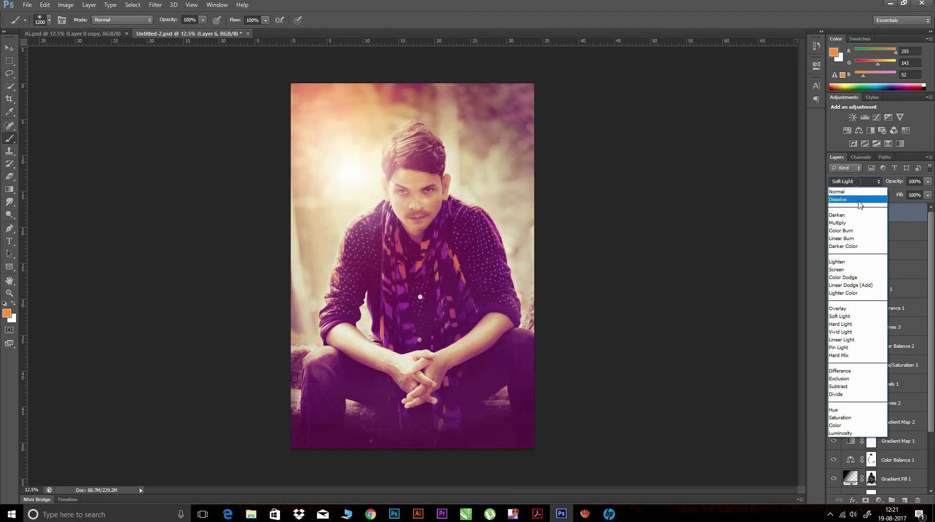
click(835, 309)
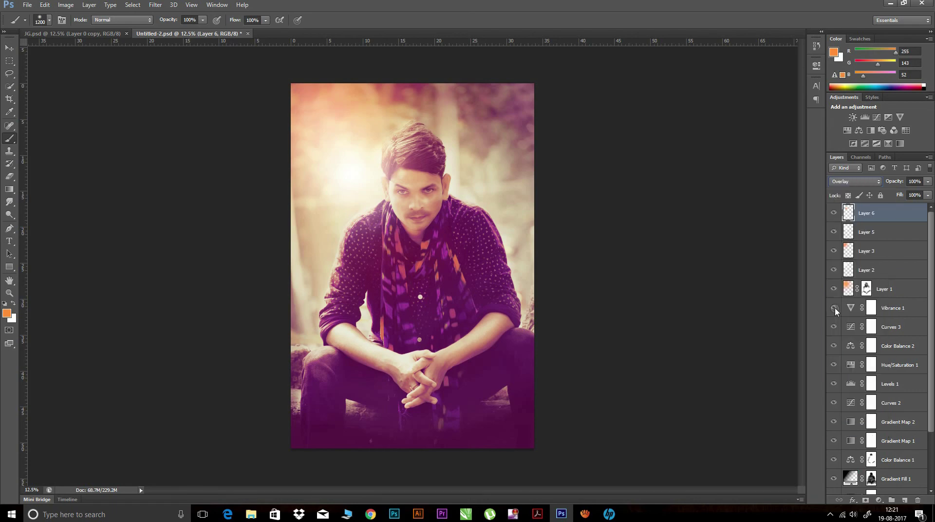
click(848, 181)
click(834, 225)
drag(898, 184, 862, 183)
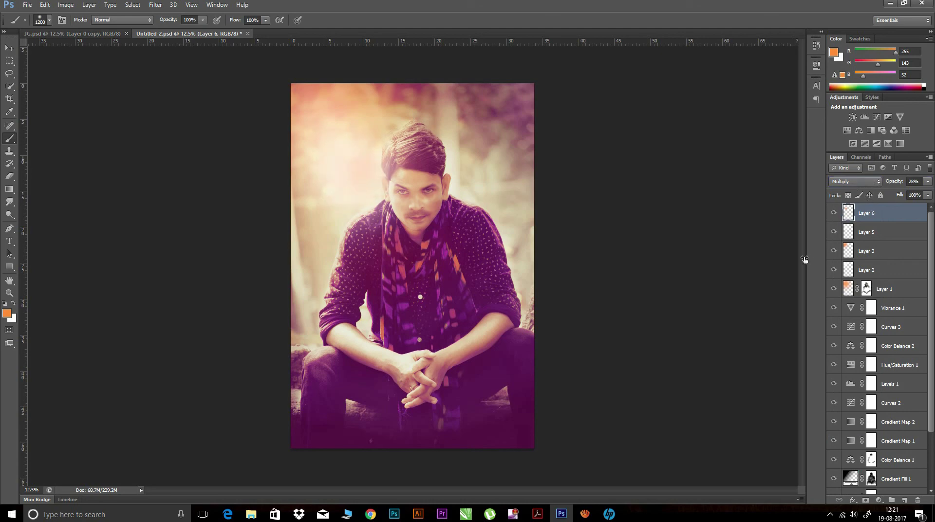
- Delete the unwanted Layer 6 glow and save the document
click(870, 233)
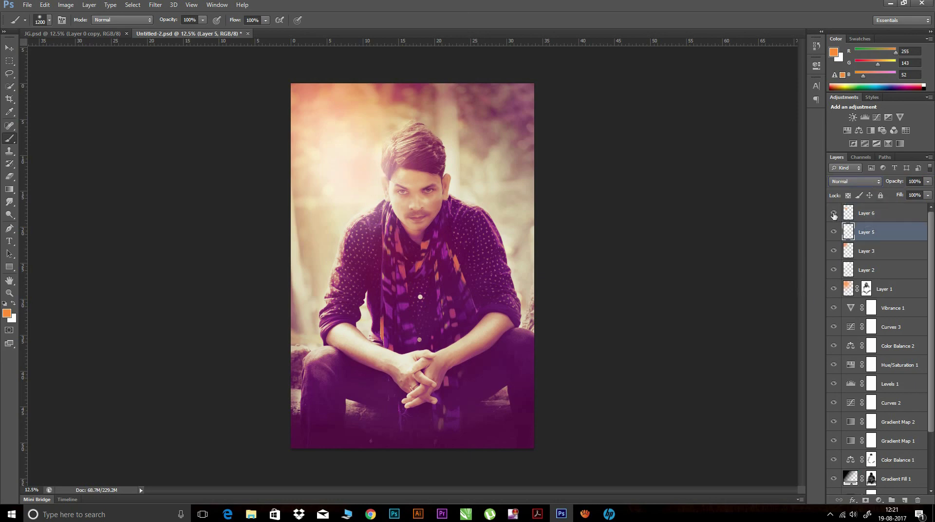
click(834, 214)
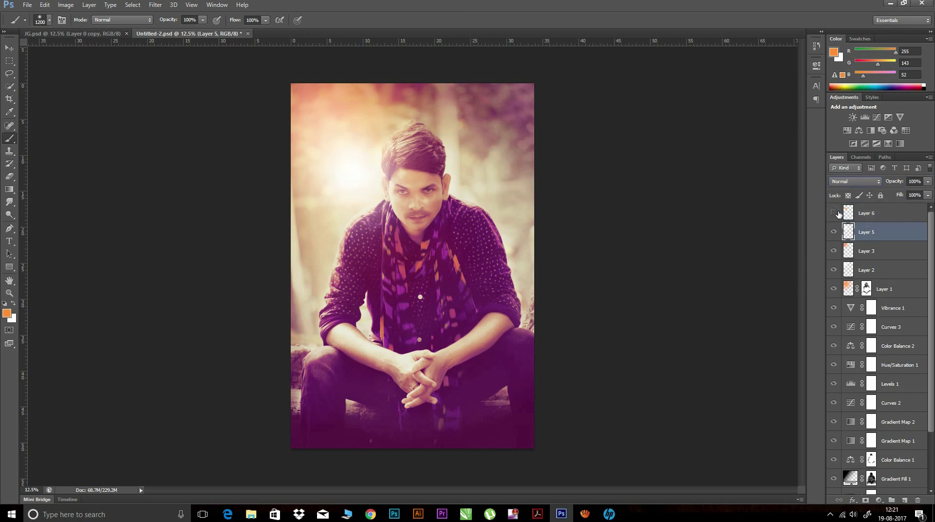
double_click(876, 214)
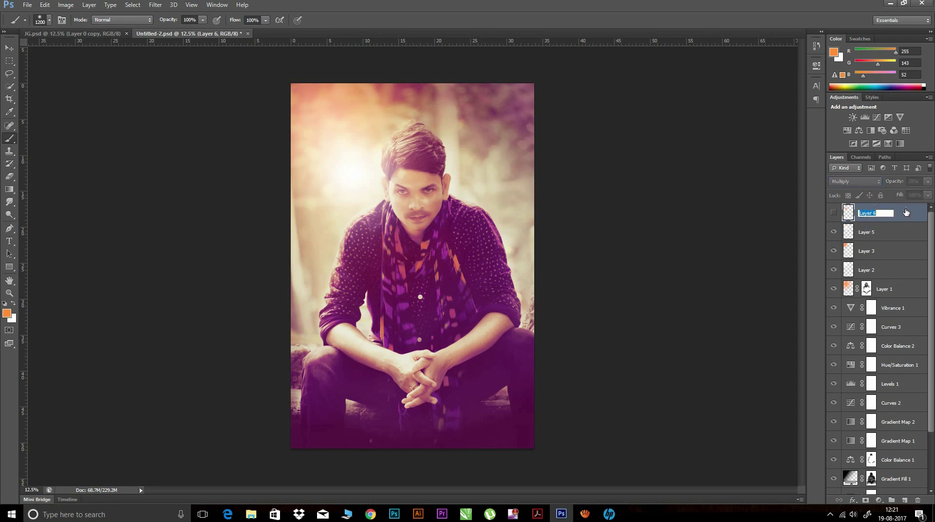
mouse_move(906, 215)
mouse_down()
mouse_move(925, 469)
mouse_move(918, 500)
mouse_up()
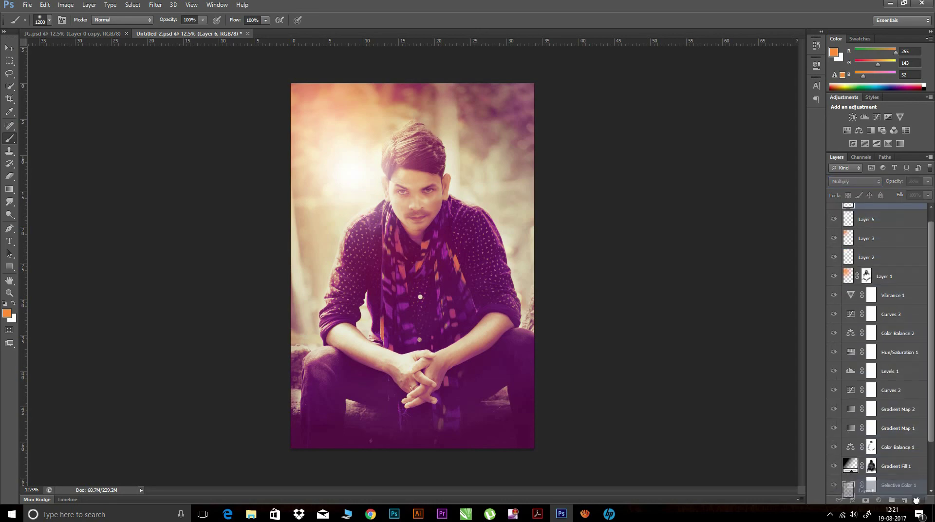
key(ctrl+s)
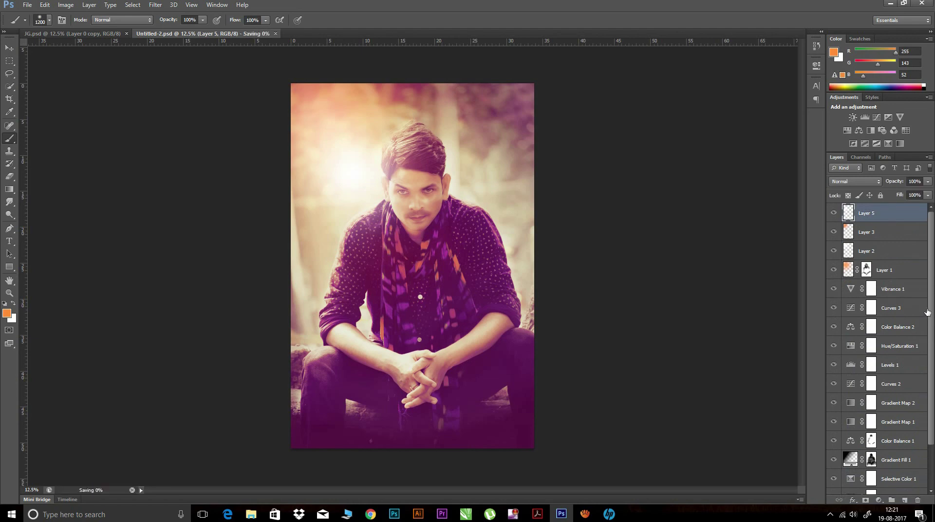
- Fade Layer 5's glow to 70% opacity and select all layers down to Layer 0 copy
drag(932, 292, 917, 374)
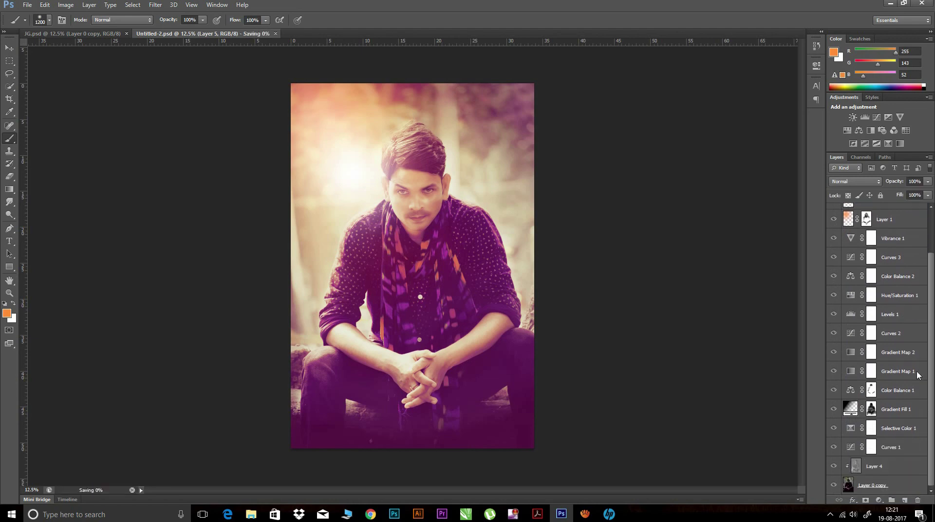
drag(931, 270, 930, 219)
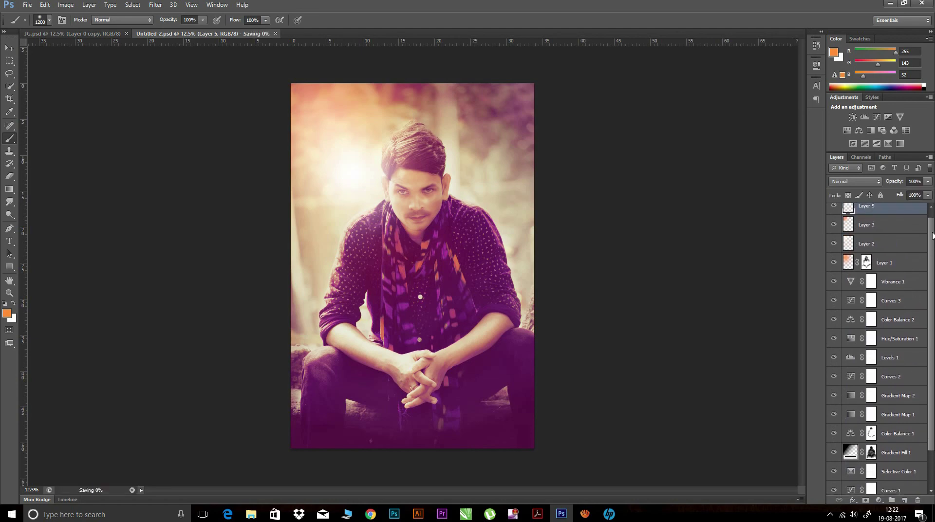
drag(899, 183, 886, 181)
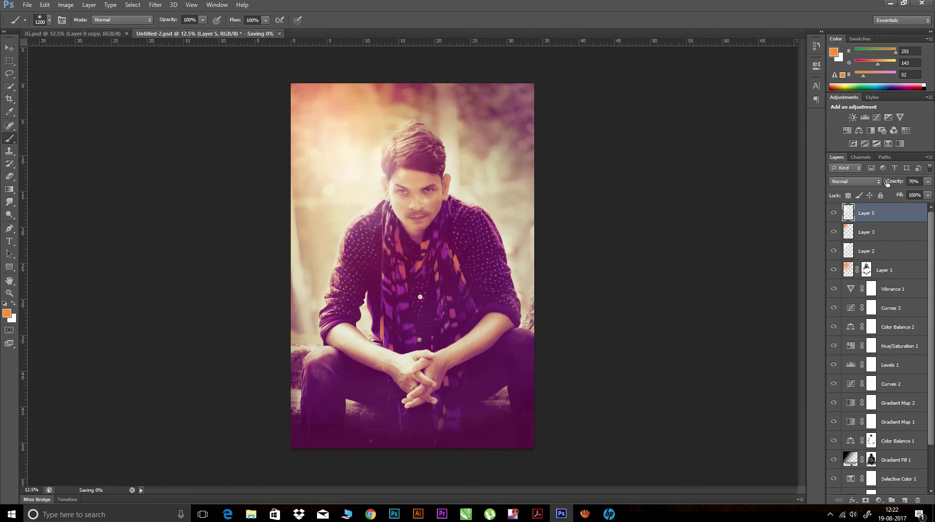
click(887, 182)
drag(933, 335, 933, 380)
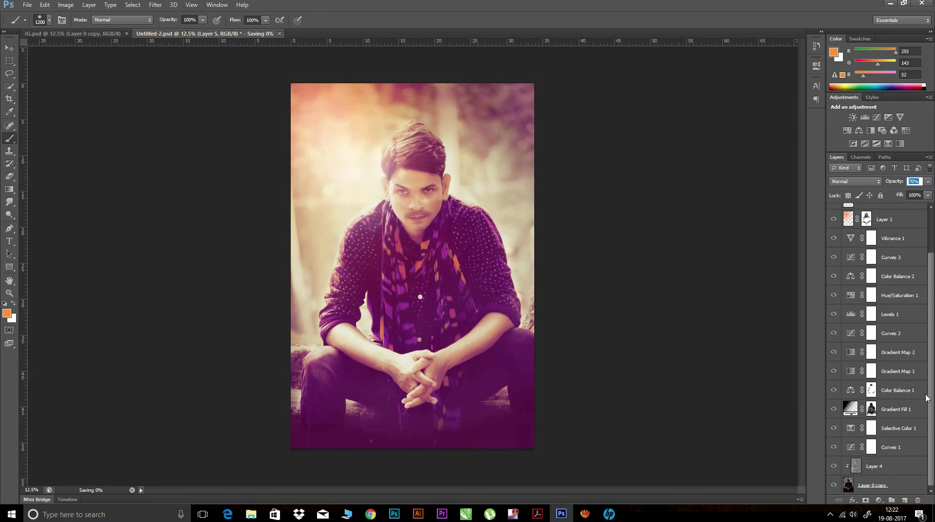
shift+click(884, 483)
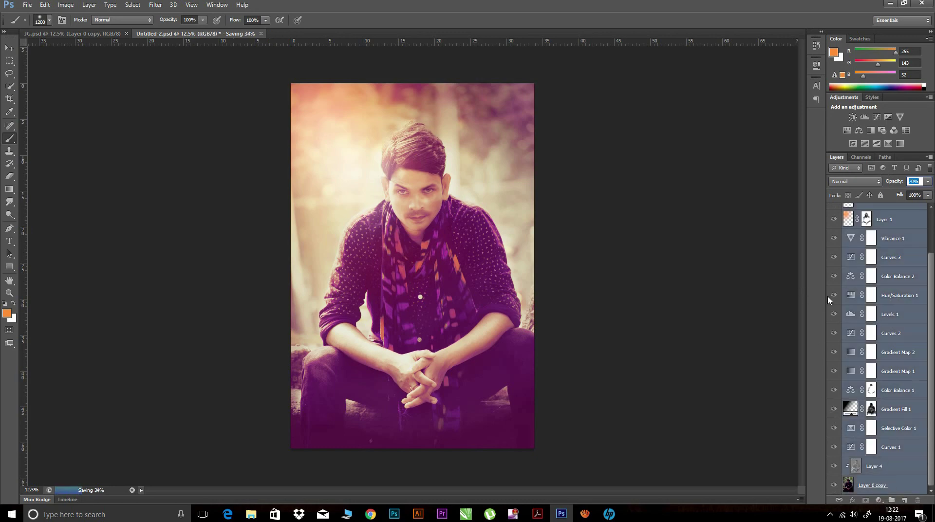
- Gather all selected layers into Group 1 with Ctrl+G and select the group
key(ctrl+g)
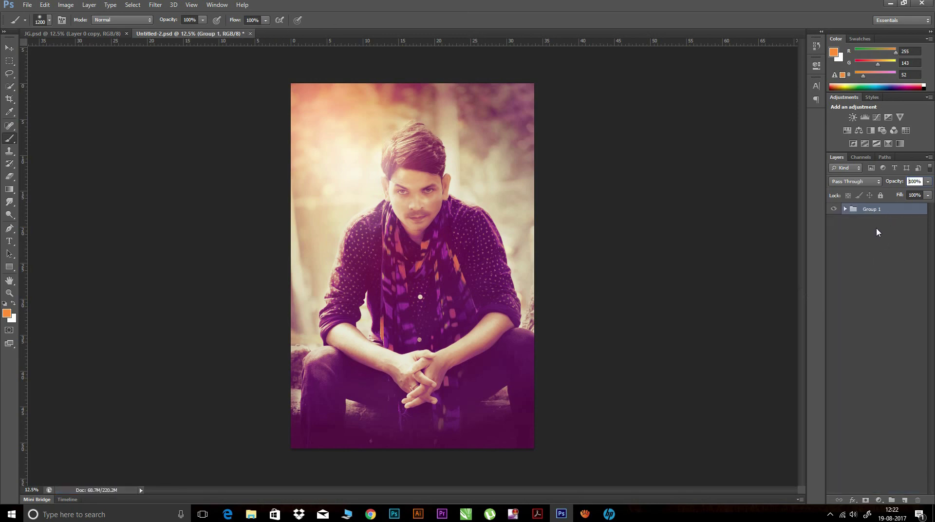
text(5)
click(878, 238)
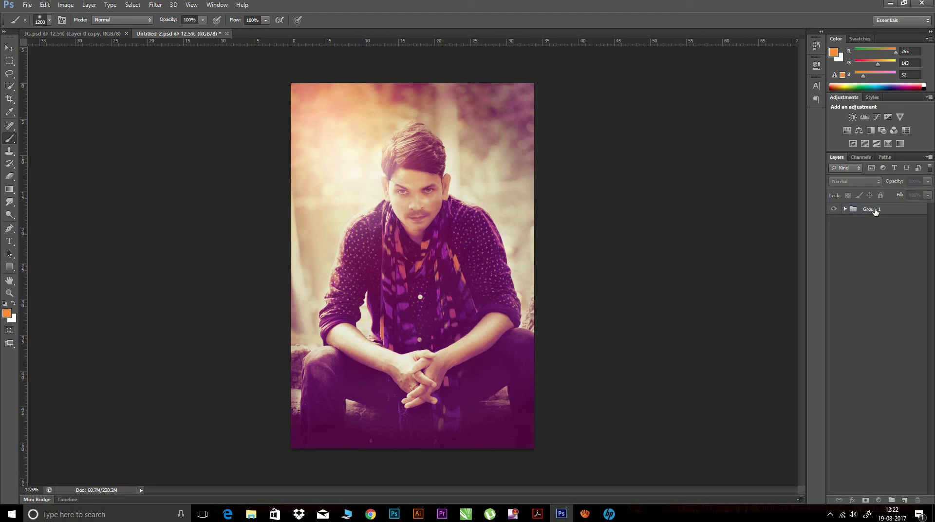
click(875, 211)
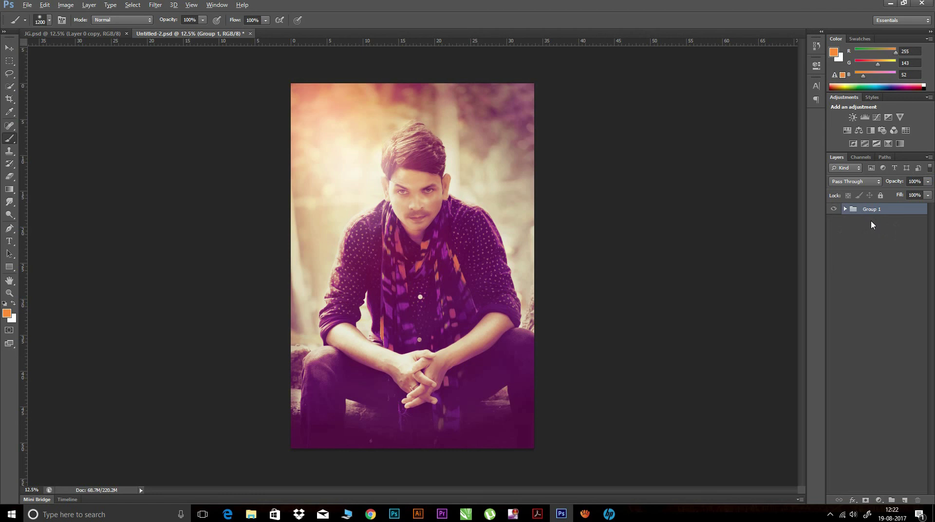
- Stamp visible layers into Layer 6 and launch Nik Collection's Color Efex Pro 4 on it
key(ctrl+alt+shift+e)
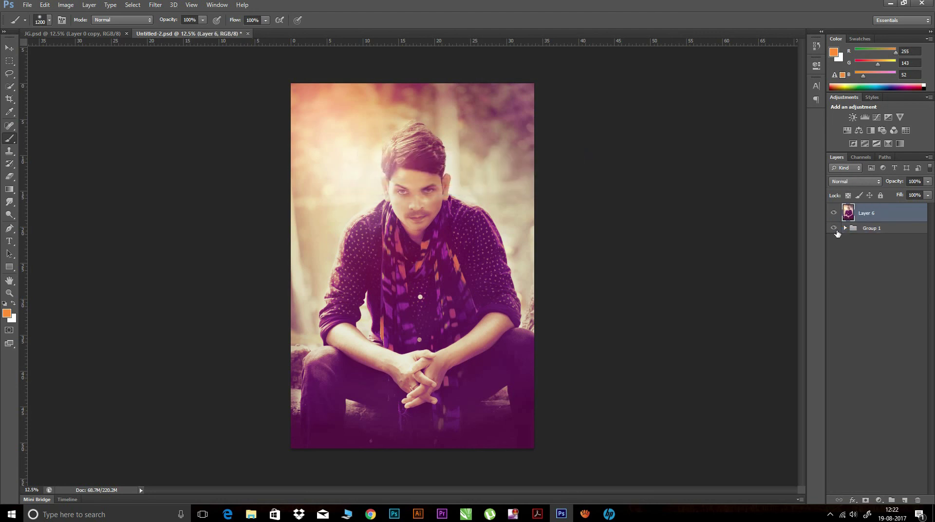
click(156, 5)
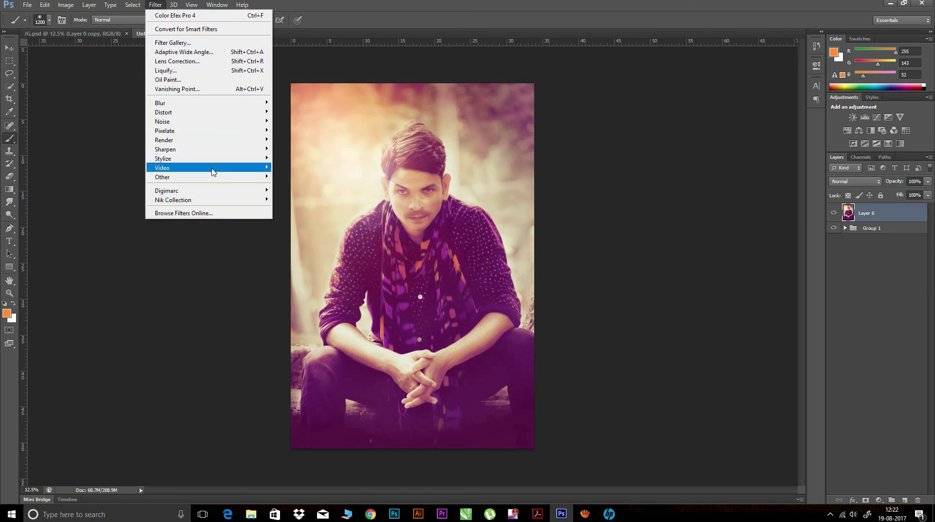
mouse_move(174, 200)
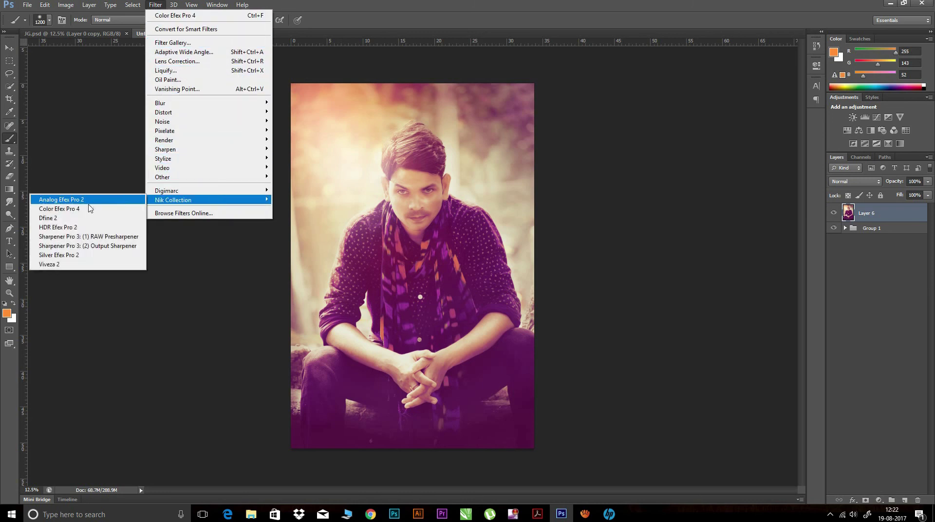
click(81, 209)
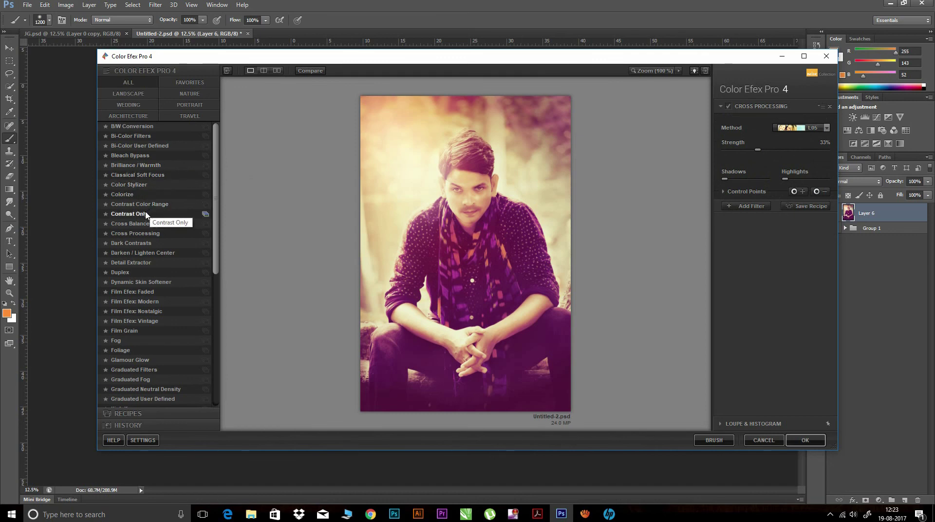
- Apply Cross Processing with method Y02 at about 12% strength, then add a second filter slot
click(138, 235)
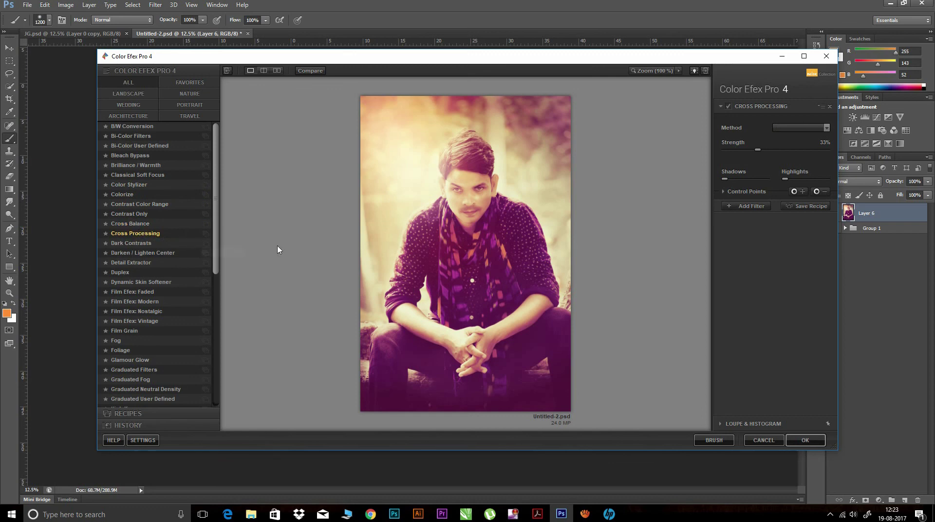
click(825, 130)
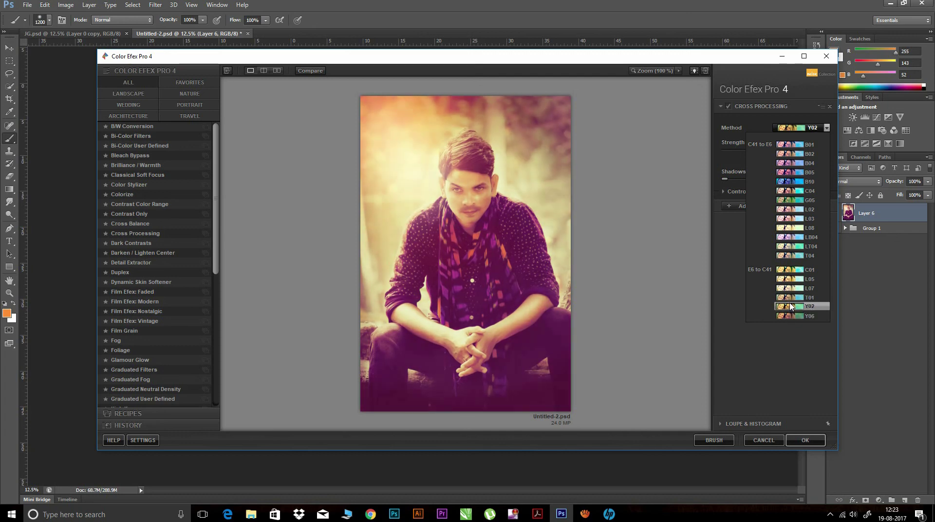
click(792, 306)
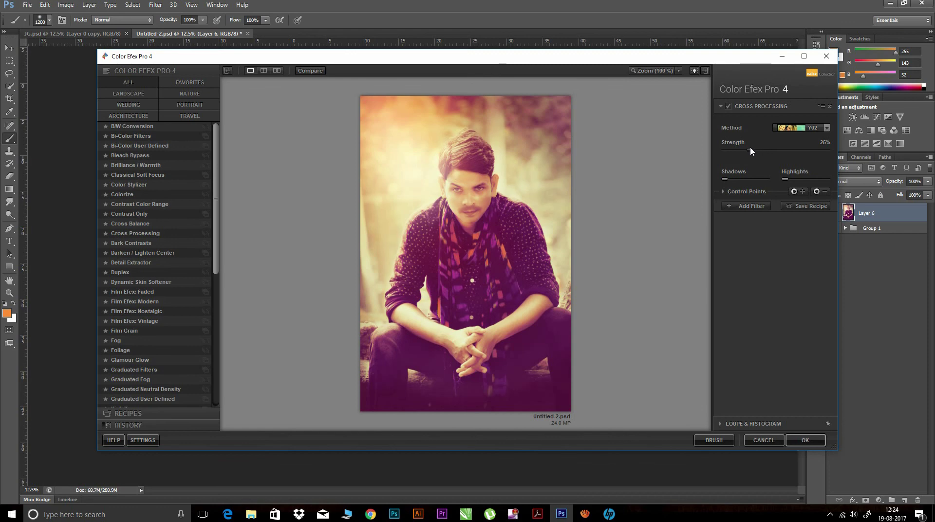
drag(736, 149, 736, 150)
click(733, 206)
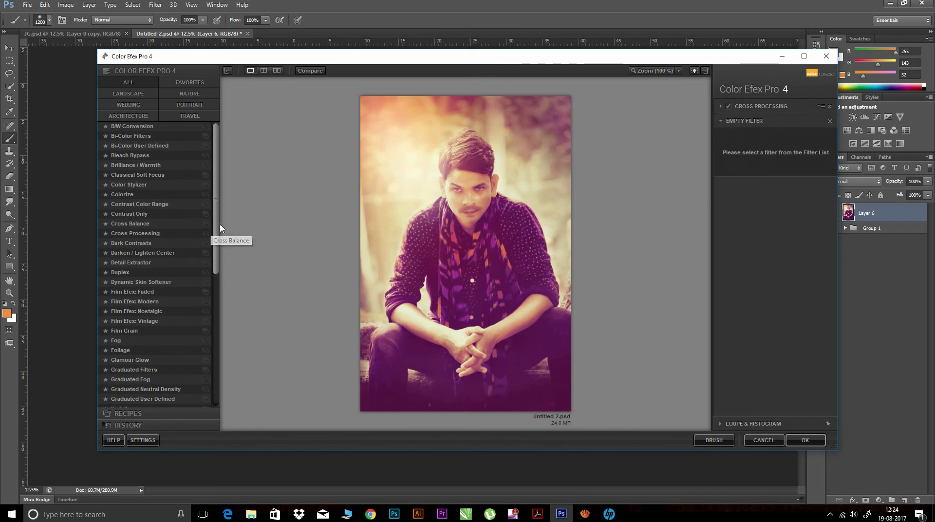
- Add Vignette: Blur at Transition 46%, Size 30%, Opacity 31% and apply both filters
drag(217, 234, 235, 375)
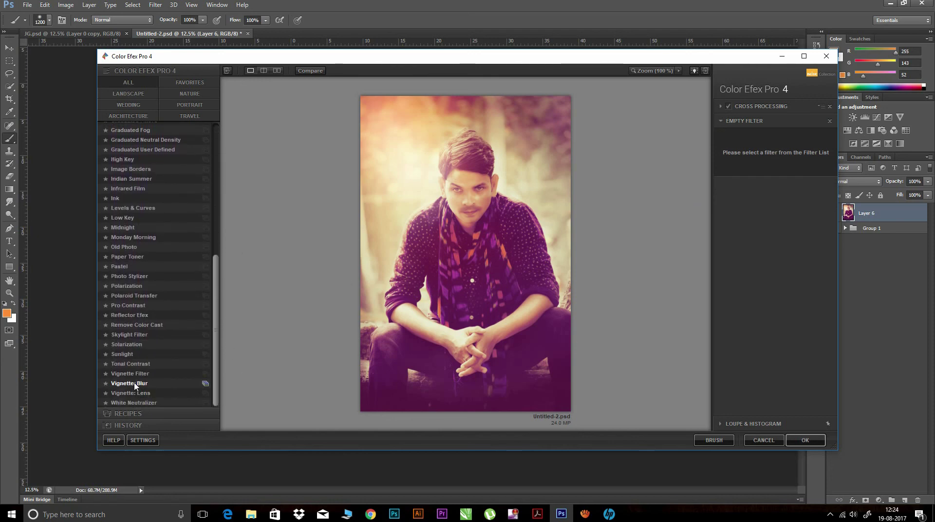
click(137, 383)
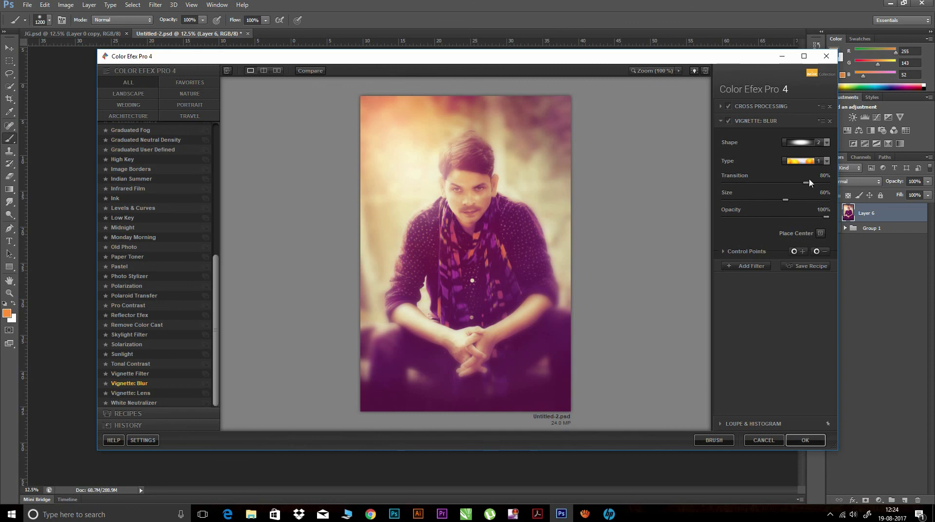
drag(806, 183, 768, 184)
drag(789, 204, 753, 198)
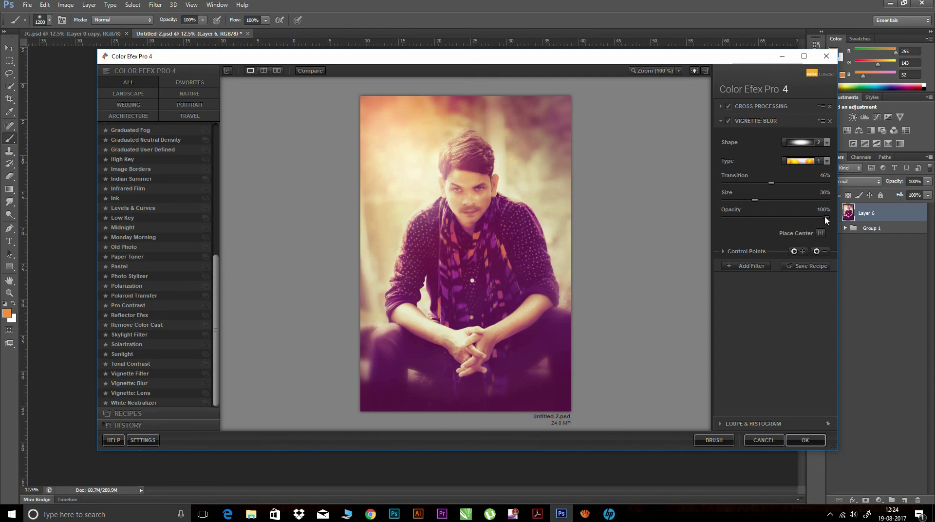
drag(800, 218, 760, 217)
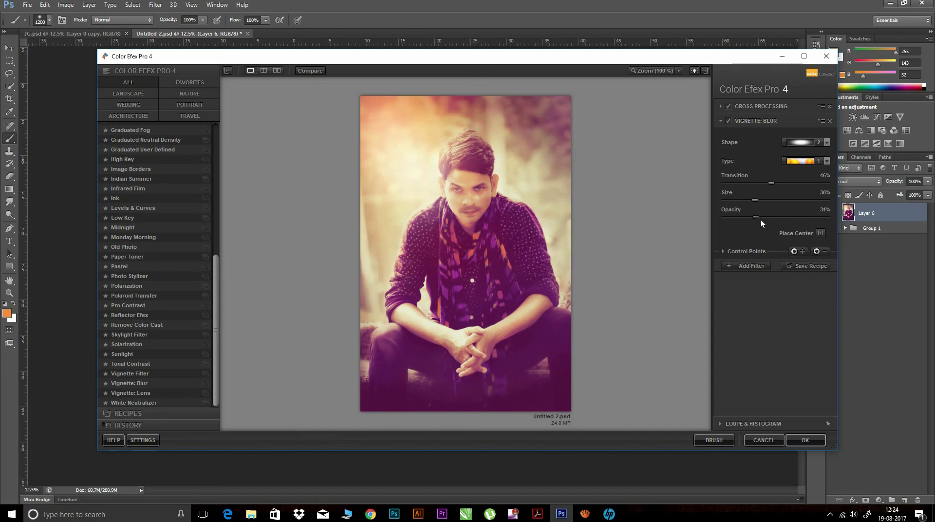
click(807, 441)
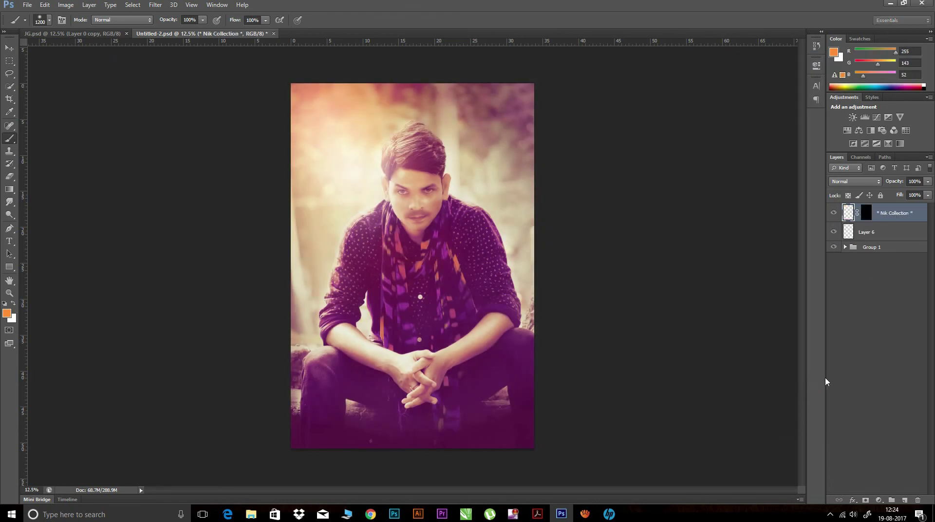
- Rerun Color Efex Pro 4 on the image with Ctrl+F
key(ctrl+f)
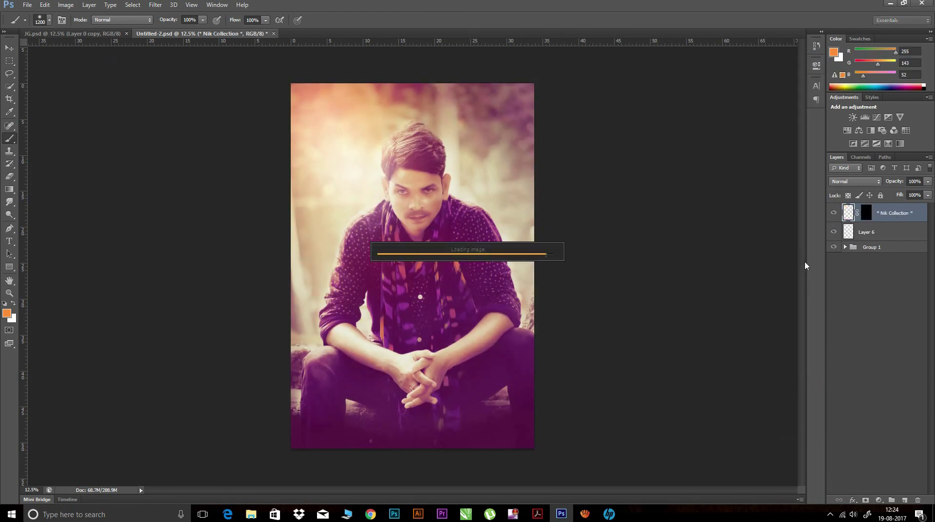